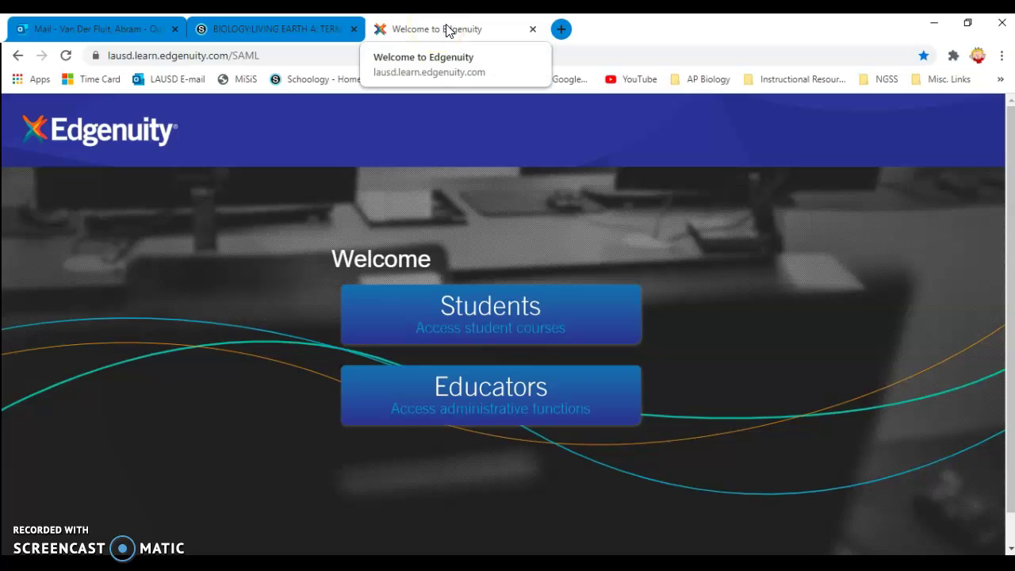
- Sign in as an educator using the district email address and account password
{"action": "left_click", "coordinate": [404, 177]}
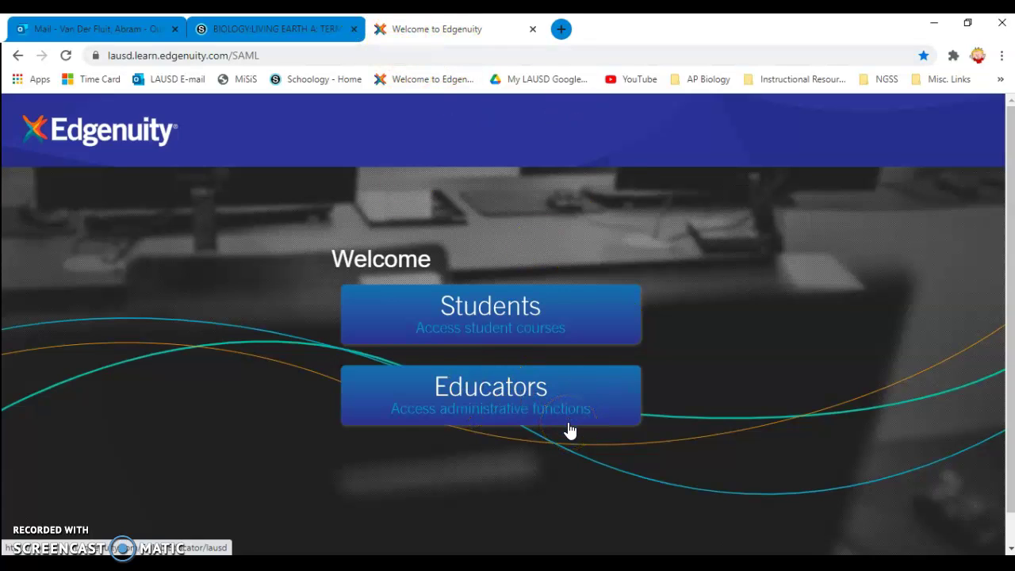
{"action": "left_click", "coordinate": [487, 414]}
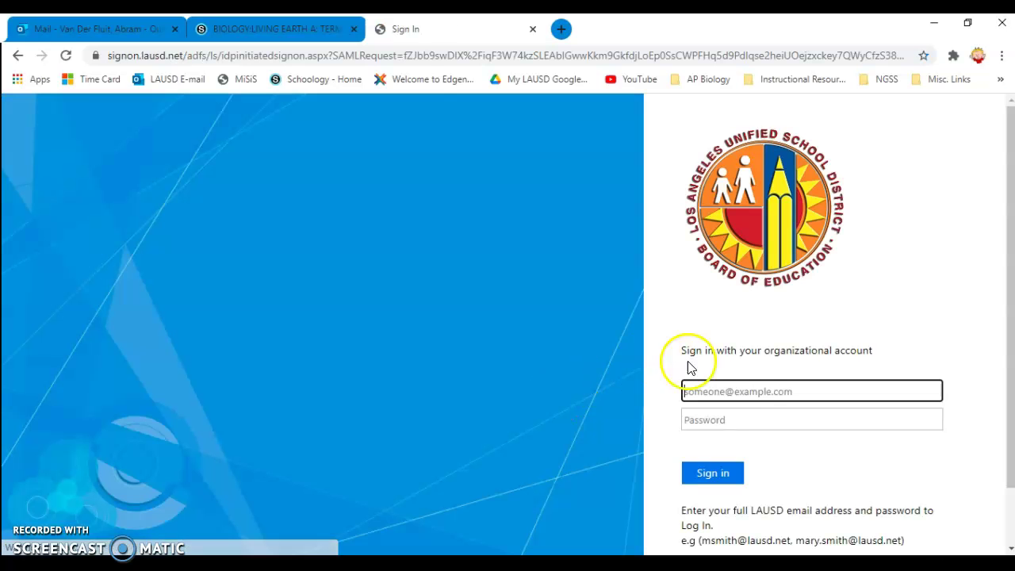
{"action": "left_click", "coordinate": [743, 392]}
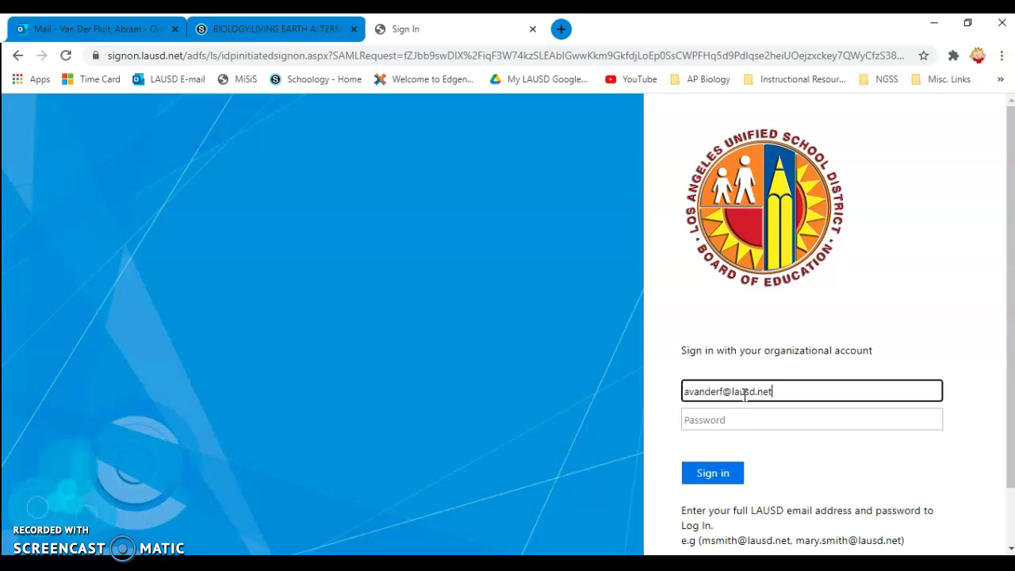
{"action": "key", "text": "Tab"}
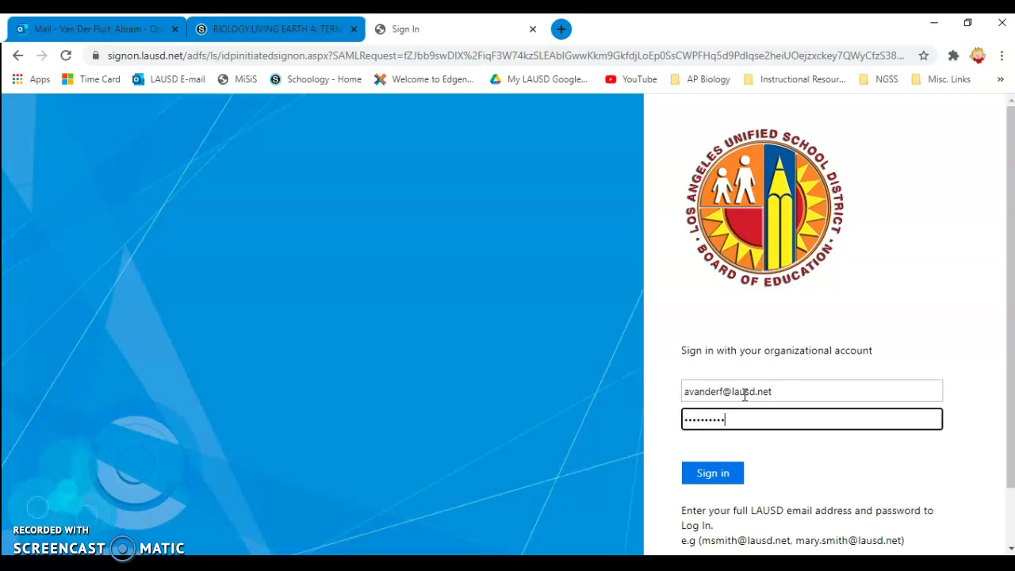
{"action": "key", "text": "Return"}
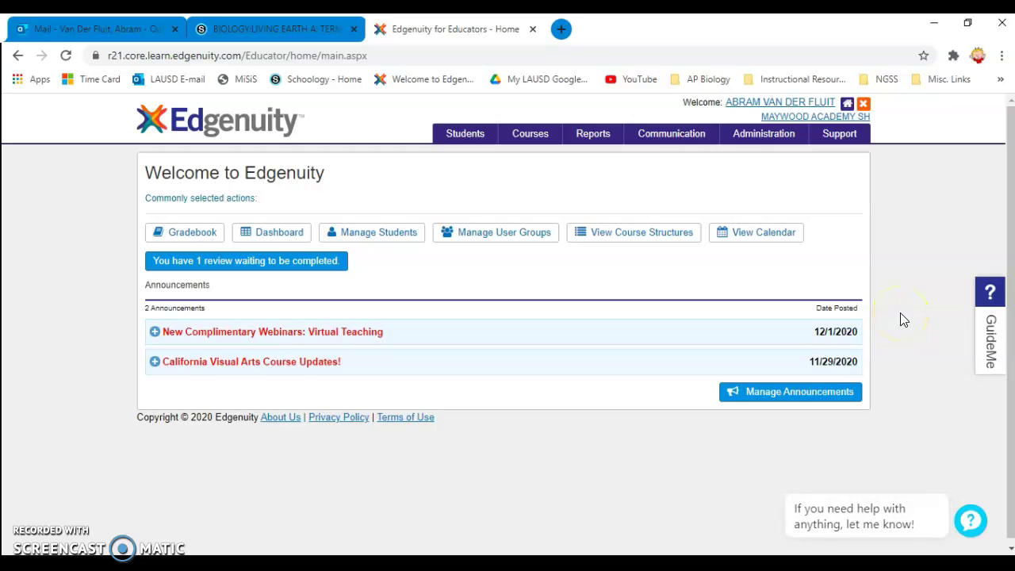
- Go to the Manage Courses page from the Courses menu
{"action": "left_click", "coordinate": [554, 134]}
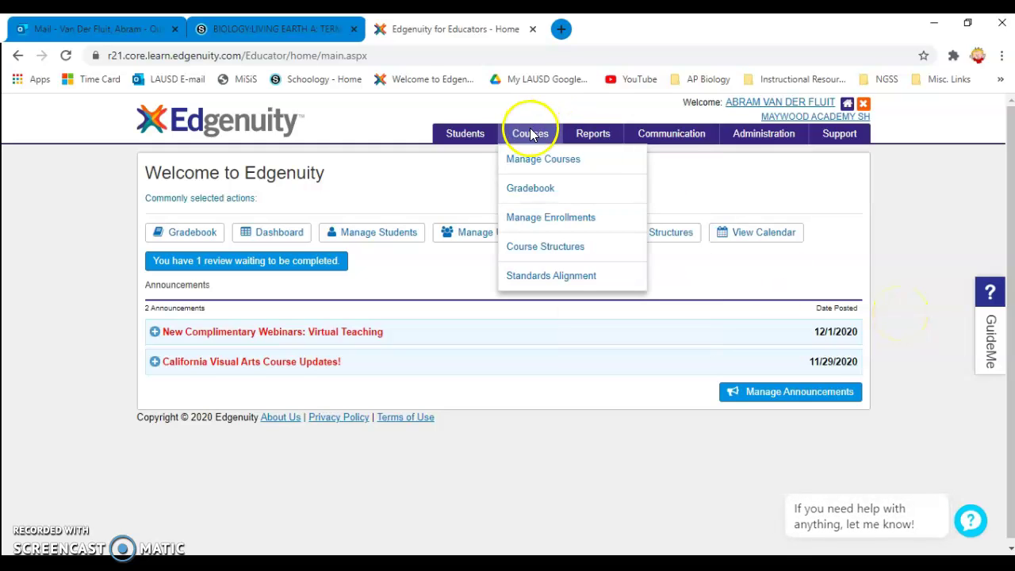
{"action": "left_click", "coordinate": [531, 136]}
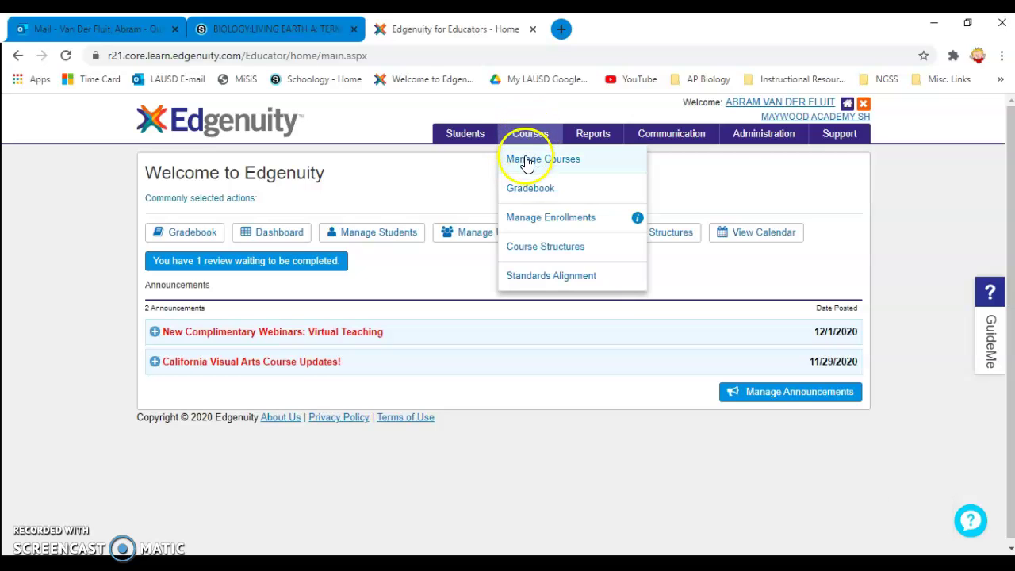
{"action": "left_click", "coordinate": [526, 160]}
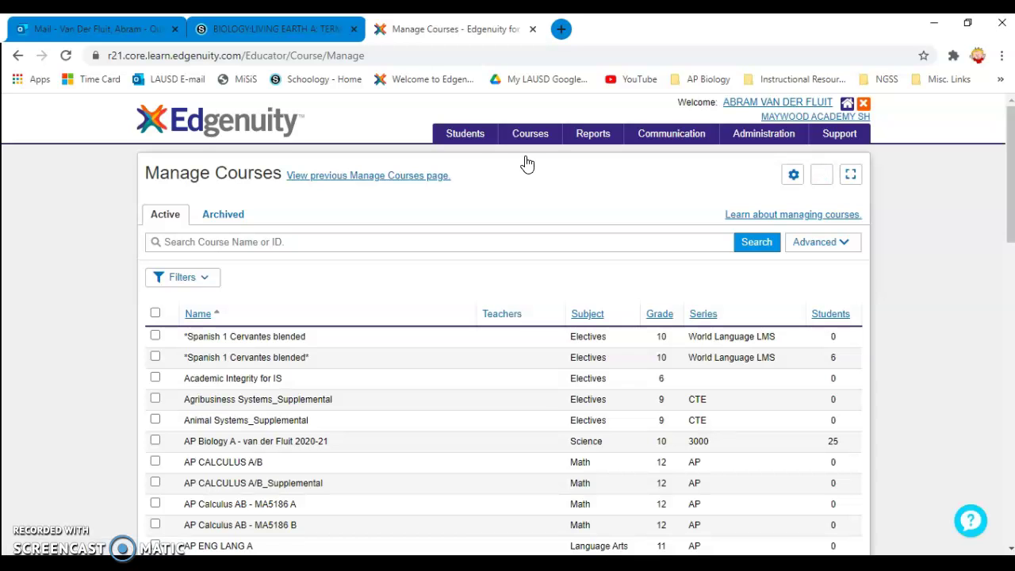
{"action": "scroll", "coordinate": [355, 408], "scroll_direction": "down", "scroll_amount": 4}
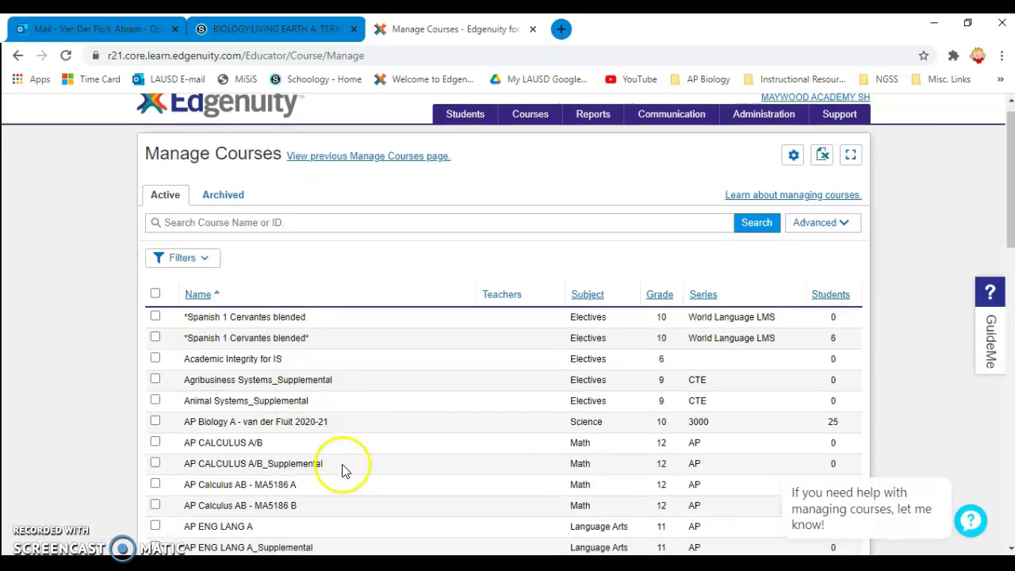
{"action": "scroll", "coordinate": [378, 426], "scroll_direction": "up", "scroll_amount": 5}
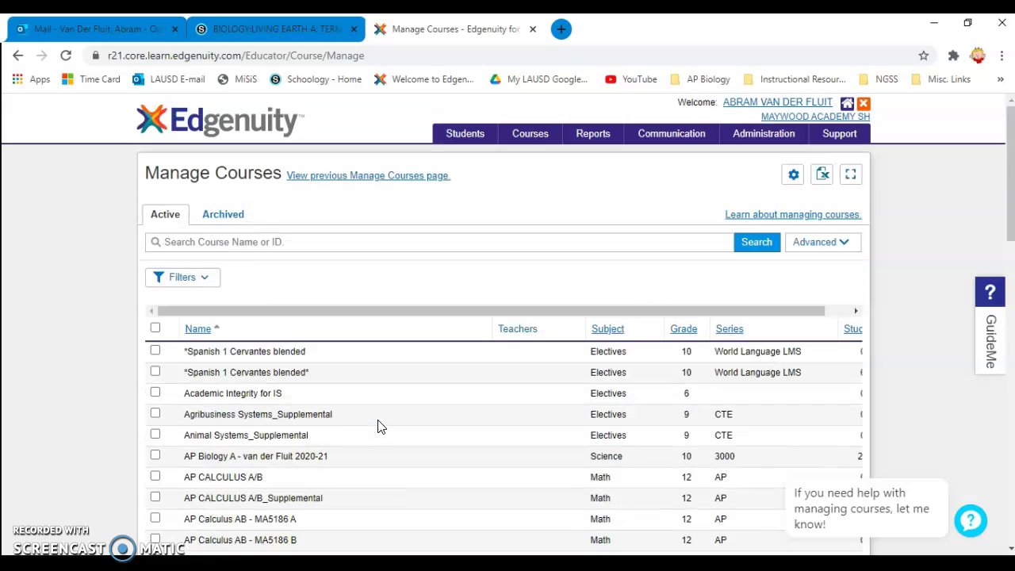
- Search the course list for 'Biology'
{"action": "left_click", "coordinate": [229, 242]}
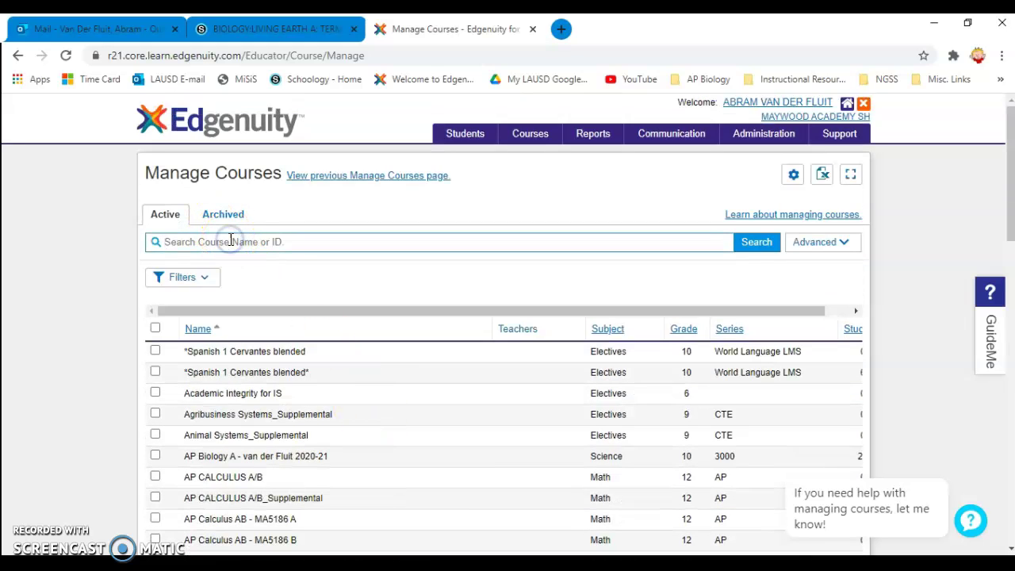
{"action": "type", "text": "biol"}
{"action": "key", "text": "BackSpace"}
{"action": "type", "text": "Biology"}
{"action": "key", "text": "Return"}
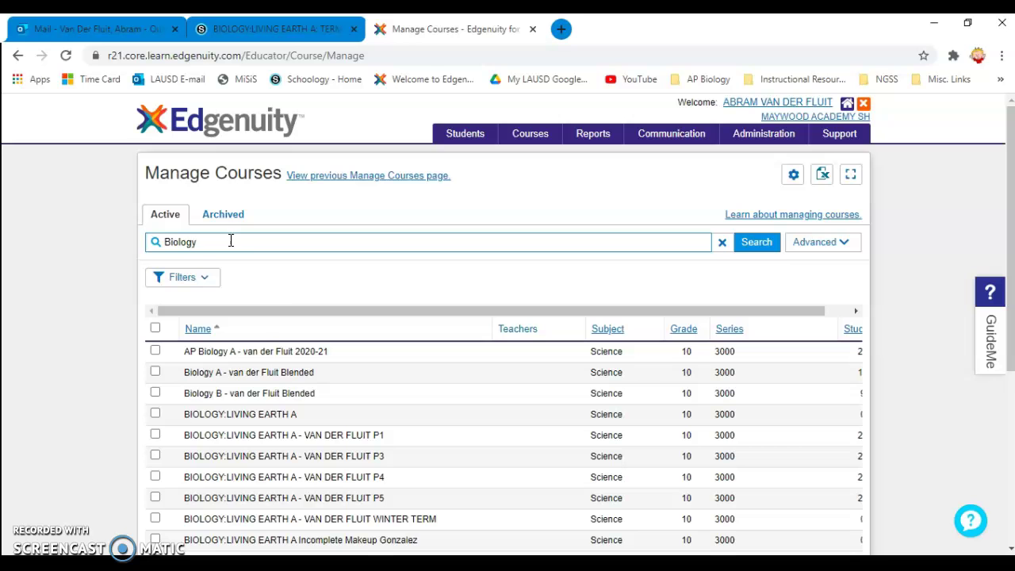
{"action": "scroll", "coordinate": [420, 405], "scroll_direction": "down", "scroll_amount": 3}
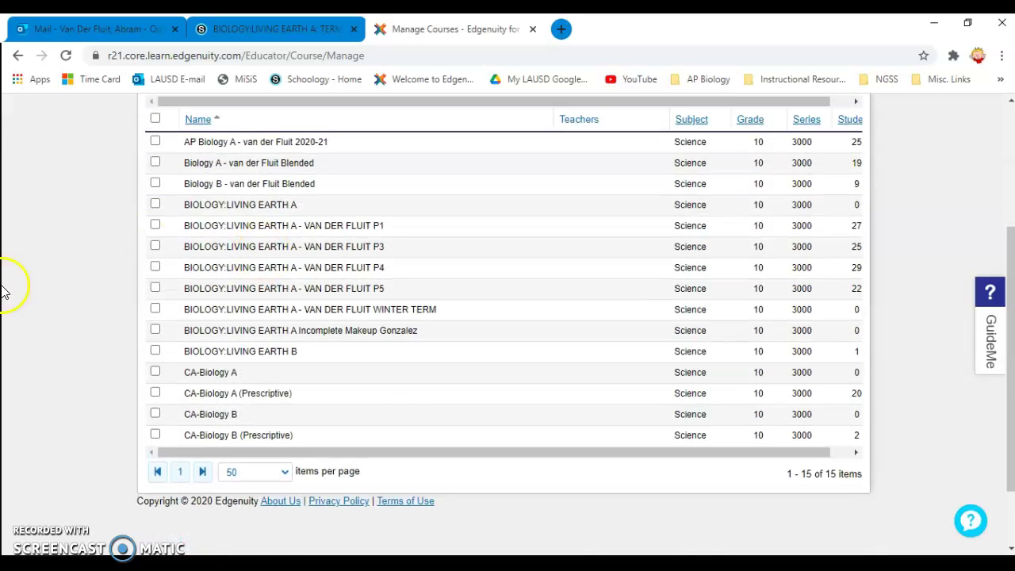
- Select the BIOLOGY:LIVING EARTH A course and choose Customize
{"action": "left_click", "coordinate": [440, 246]}
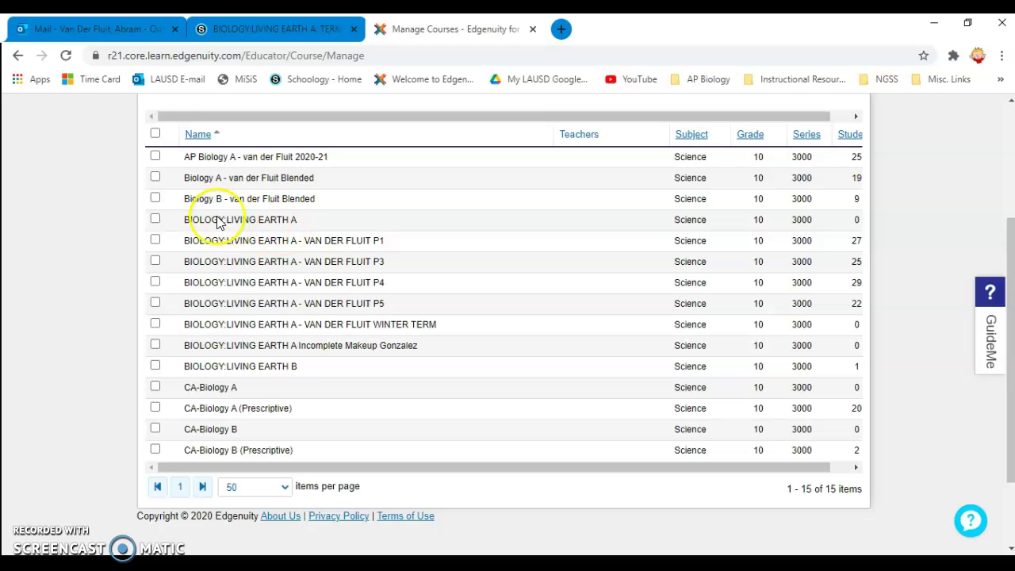
{"action": "left_click", "coordinate": [155, 219]}
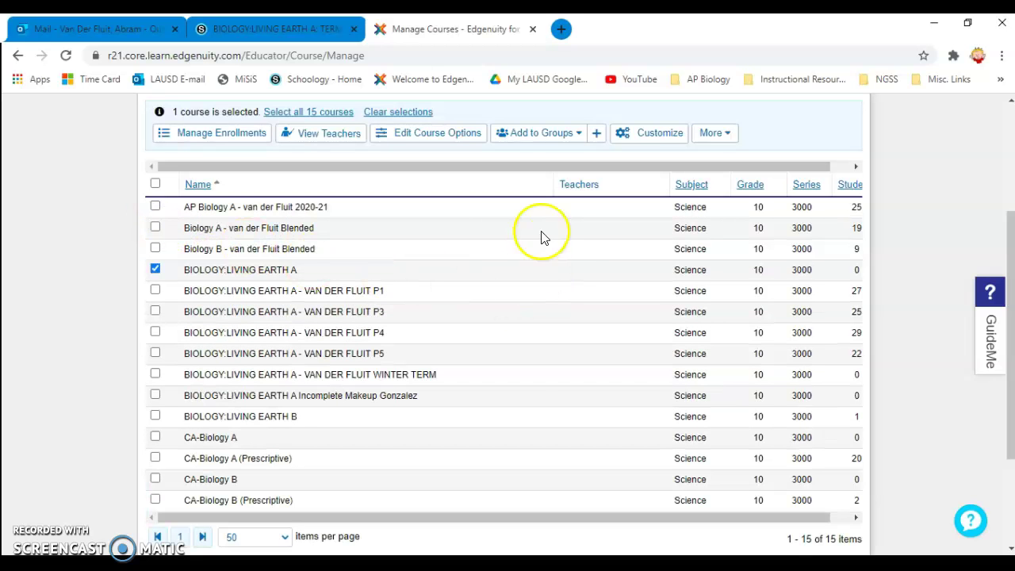
{"action": "left_click", "coordinate": [655, 136]}
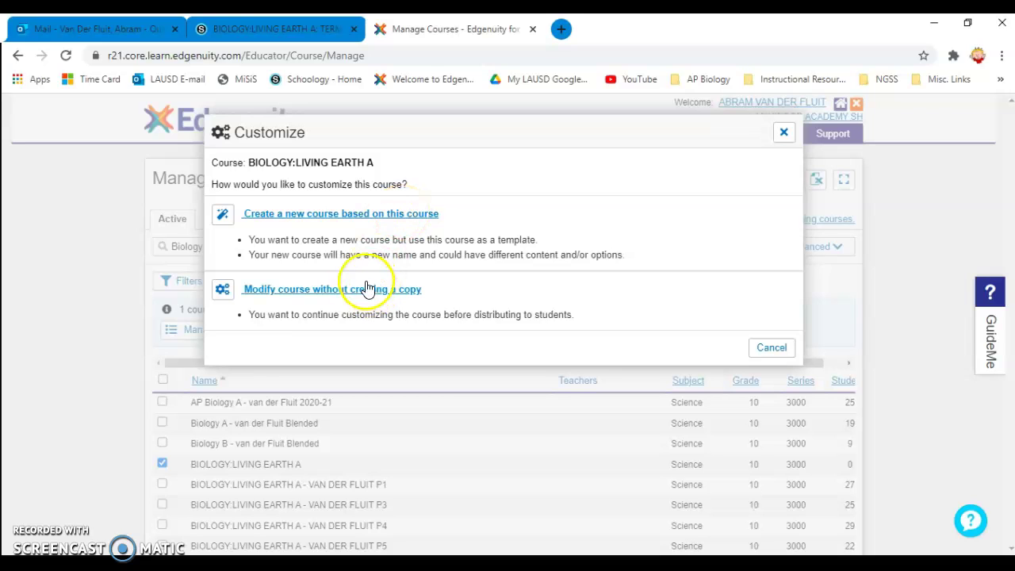
- Create a copy of BIOLOGY:LIVING EARTH A and rename it with the teacher's name plus WINTER TERM 2020
{"action": "left_click", "coordinate": [369, 215]}
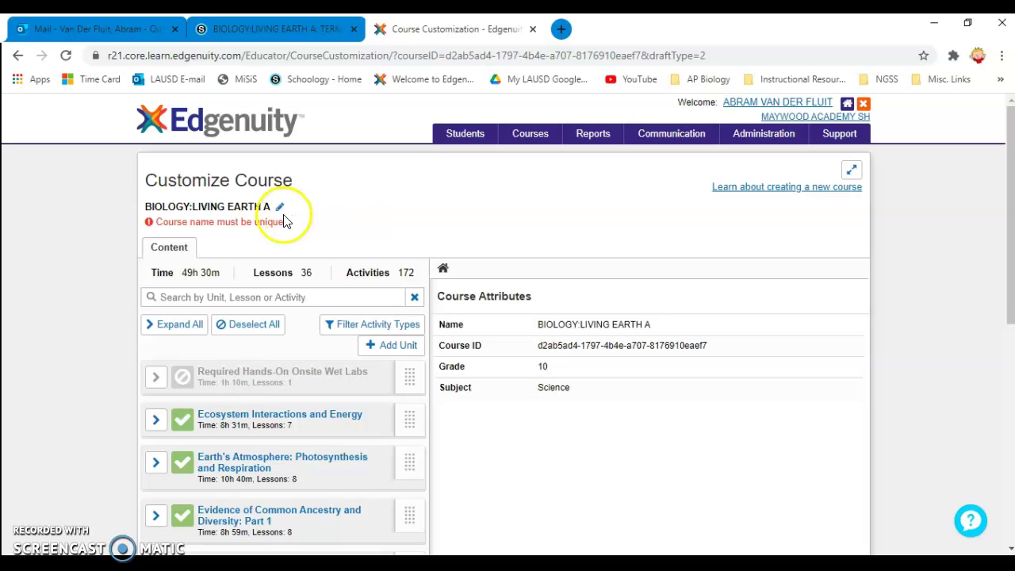
{"action": "mouse_move", "coordinate": [283, 214]}
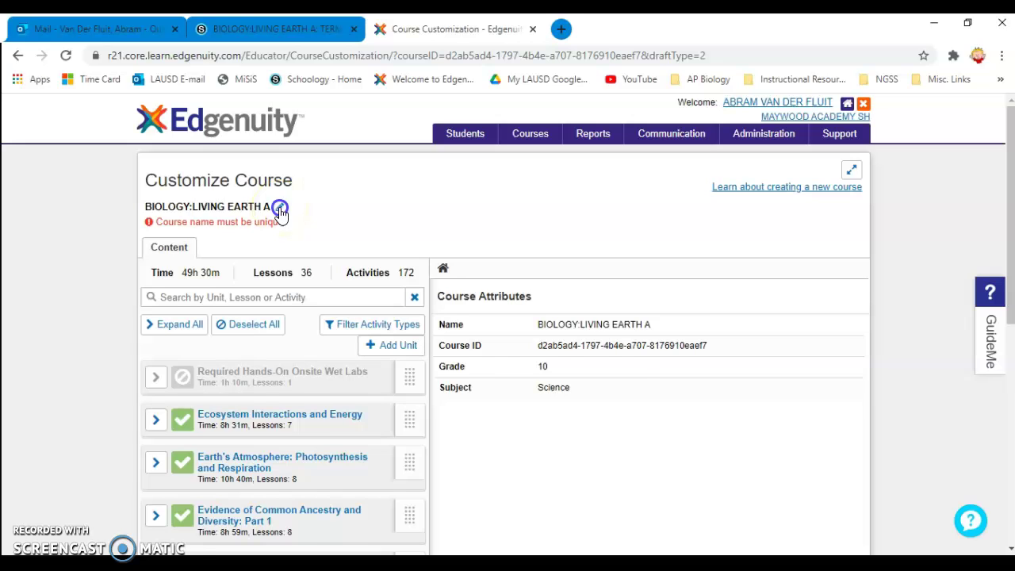
{"action": "left_click", "coordinate": [280, 210]}
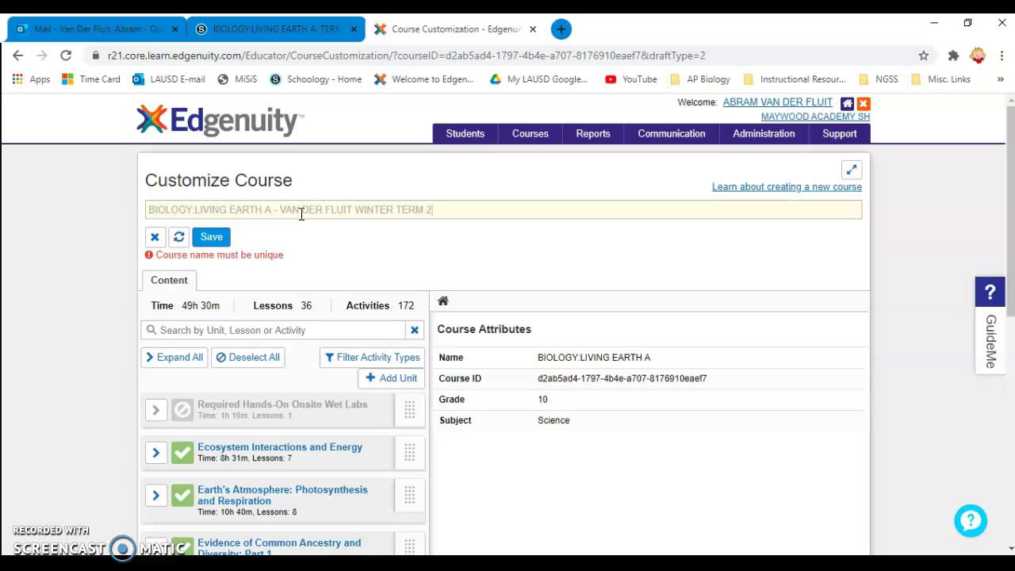
{"action": "left_click", "coordinate": [254, 215]}
{"action": "left_click", "coordinate": [165, 211]}
{"action": "left_click", "coordinate": [210, 238]}
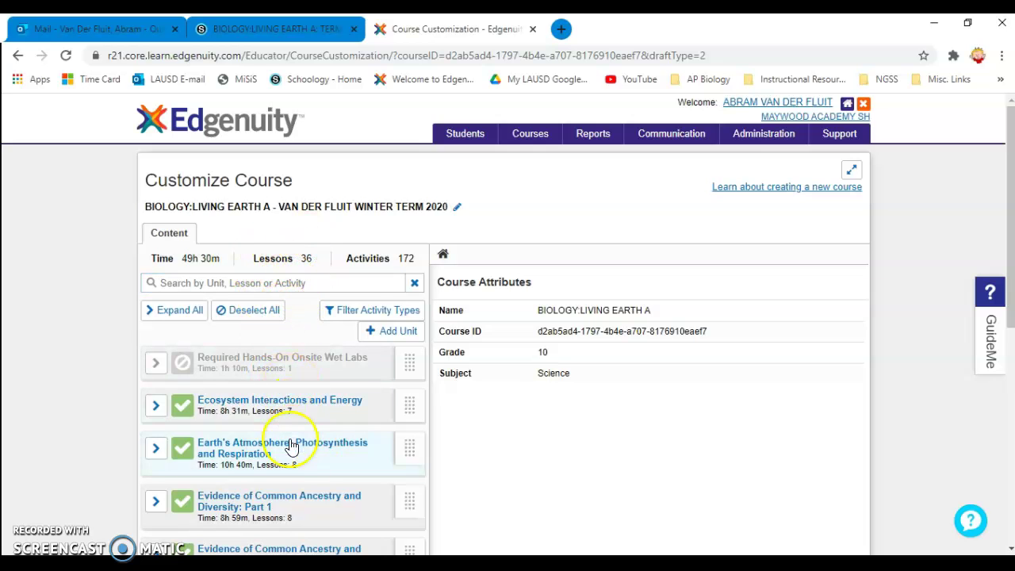
- Expand the Ecosystem Interactions and Energy unit to show its lessons
{"action": "scroll", "coordinate": [266, 349], "scroll_direction": "down", "scroll_amount": 2}
{"action": "scroll", "coordinate": [272, 283], "scroll_direction": "down", "scroll_amount": 1}
{"action": "scroll", "coordinate": [174, 211], "scroll_direction": "up", "scroll_amount": 1}
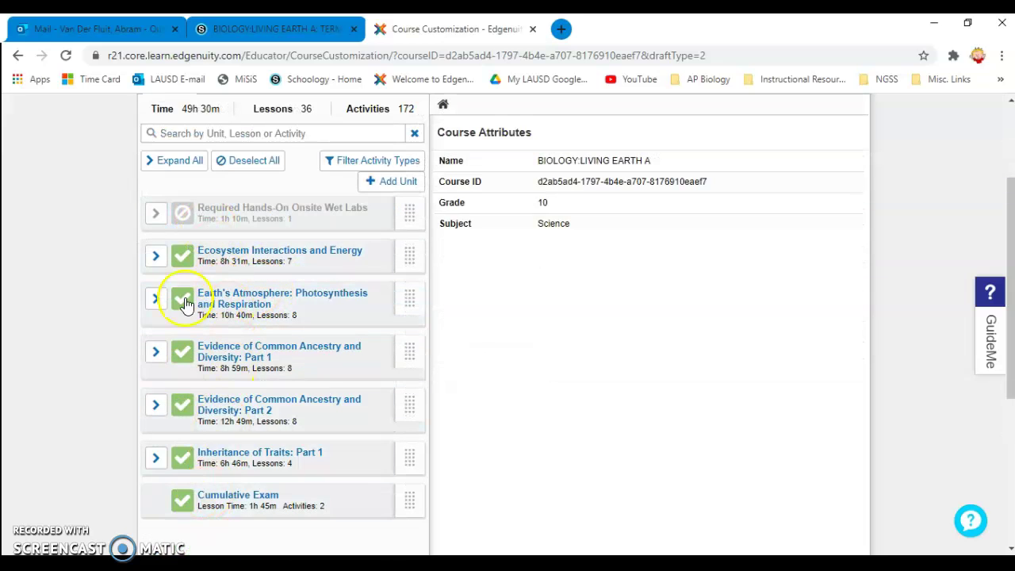
{"action": "left_click", "coordinate": [157, 258]}
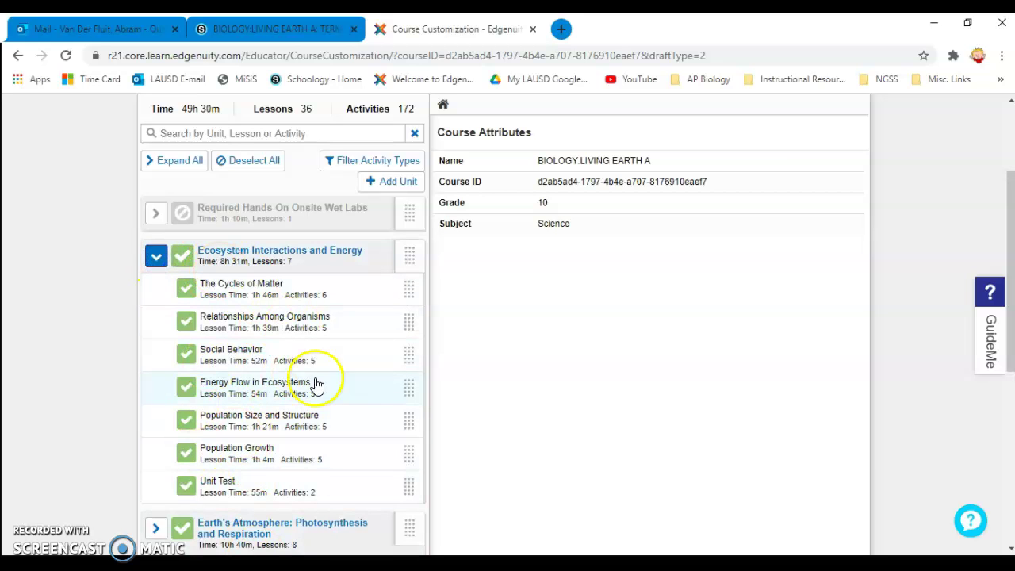
{"action": "scroll", "coordinate": [357, 357], "scroll_direction": "up", "scroll_amount": 1}
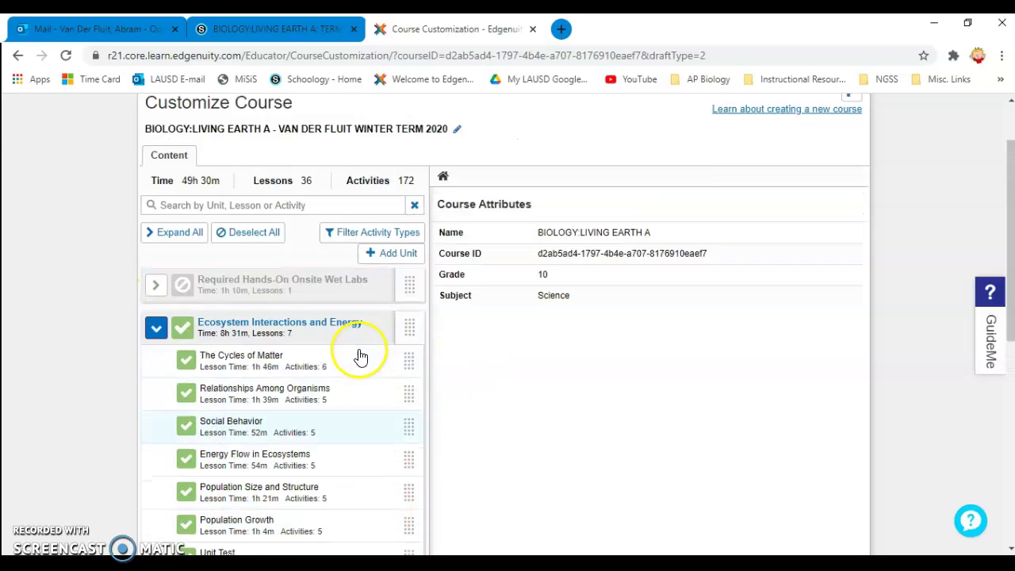
{"action": "scroll", "coordinate": [503, 256], "scroll_direction": "up", "scroll_amount": 1}
{"action": "scroll", "coordinate": [276, 411], "scroll_direction": "down", "scroll_amount": 3}
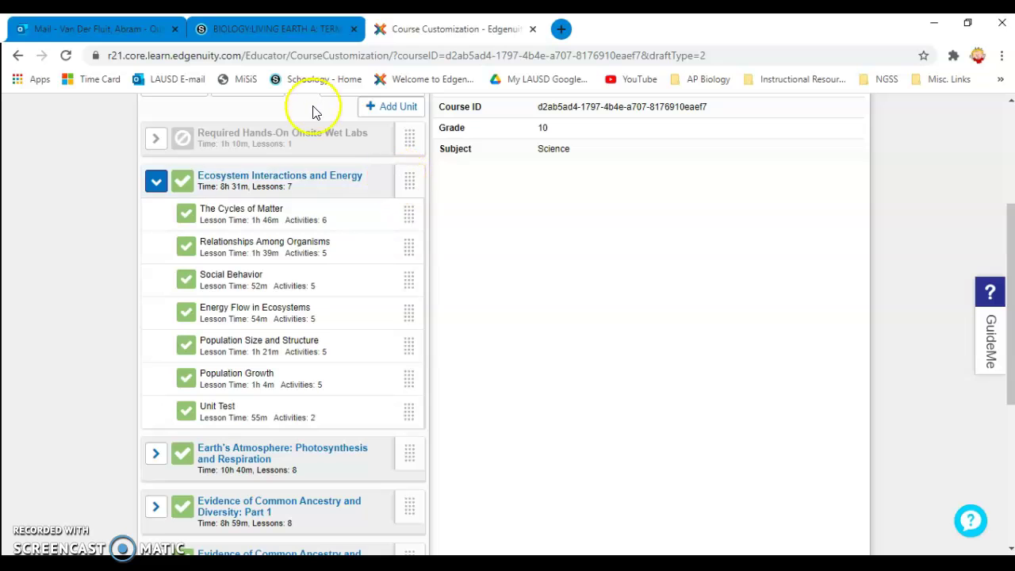
{"action": "left_click_drag", "start_coordinate": [405, 183], "coordinate": [400, 174]}
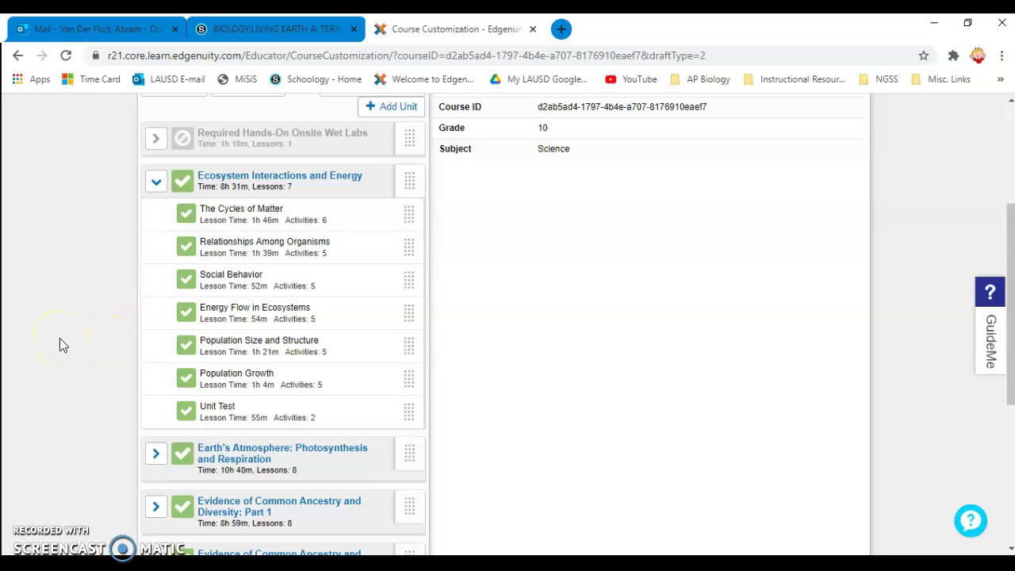
{"action": "scroll", "coordinate": [87, 310], "scroll_direction": "up", "scroll_amount": 2}
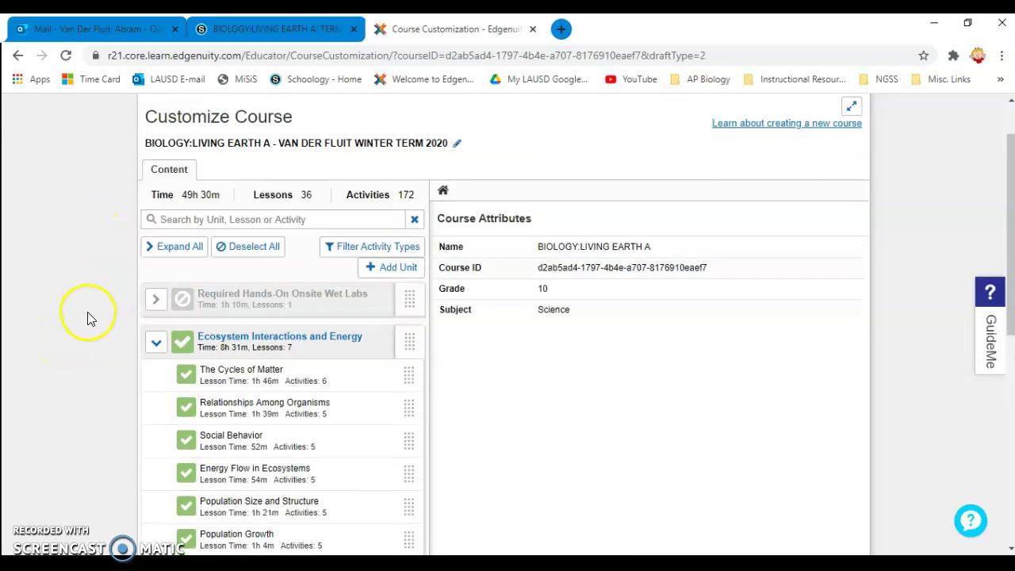
{"action": "scroll", "coordinate": [95, 349], "scroll_direction": "down", "scroll_amount": 2}
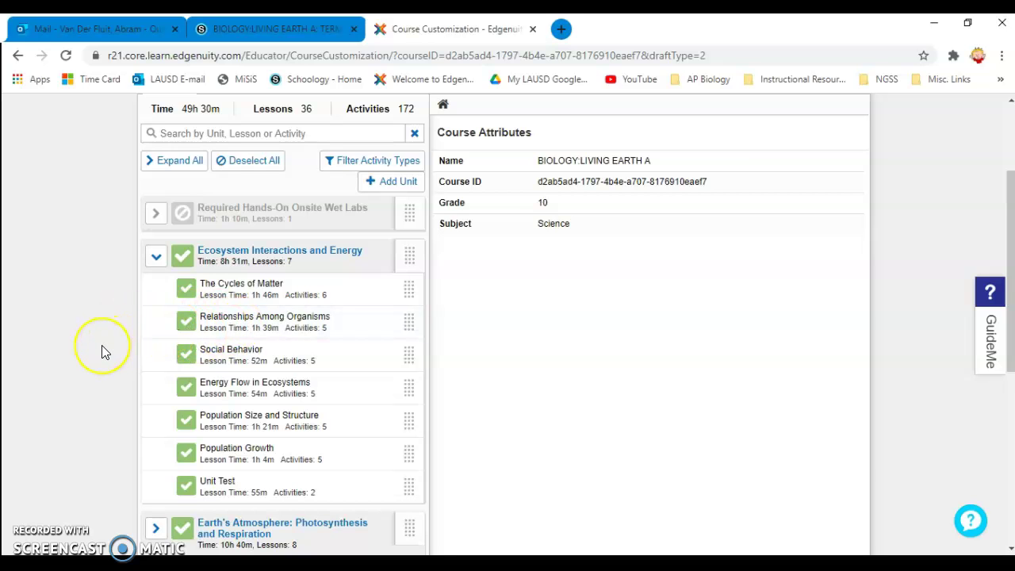
{"action": "scroll", "coordinate": [102, 347], "scroll_direction": "down", "scroll_amount": 1}
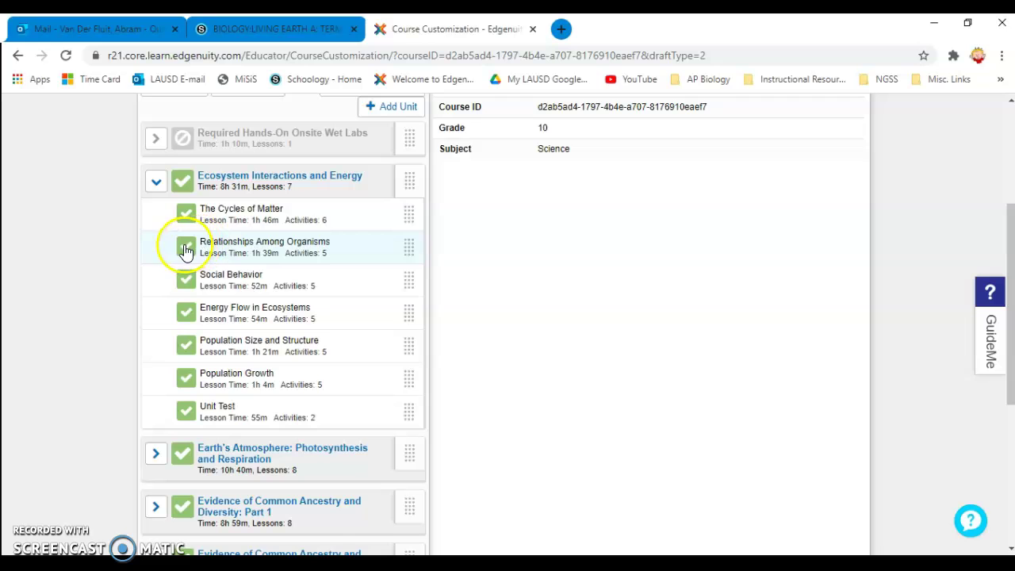
- Turn off Relationships Among Organisms, Social Behavior and Population Size and Structure
{"action": "left_click", "coordinate": [185, 245]}
{"action": "left_click", "coordinate": [187, 285]}
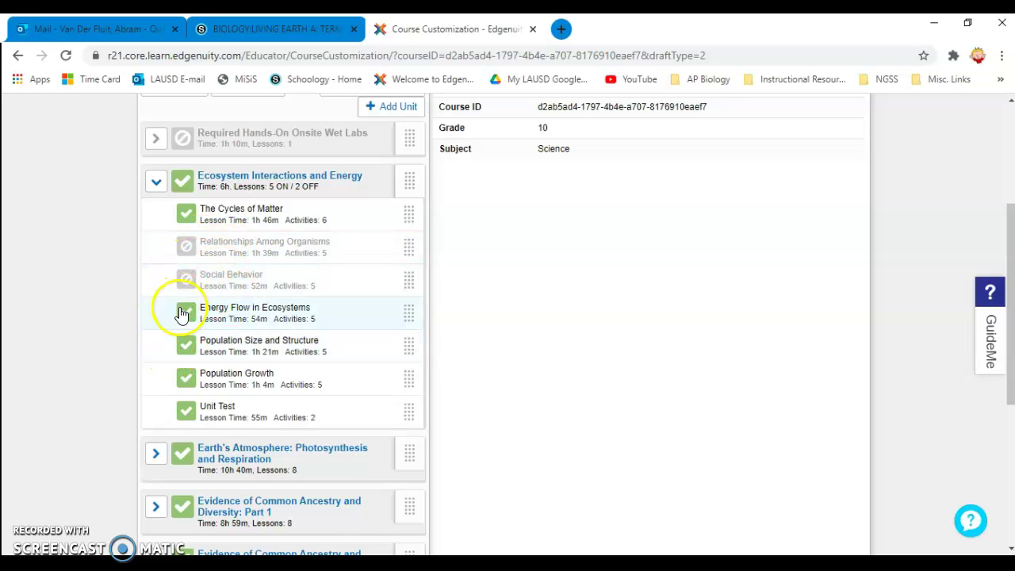
{"action": "left_click", "coordinate": [186, 344]}
{"action": "scroll", "coordinate": [118, 402], "scroll_direction": "down", "scroll_amount": 1}
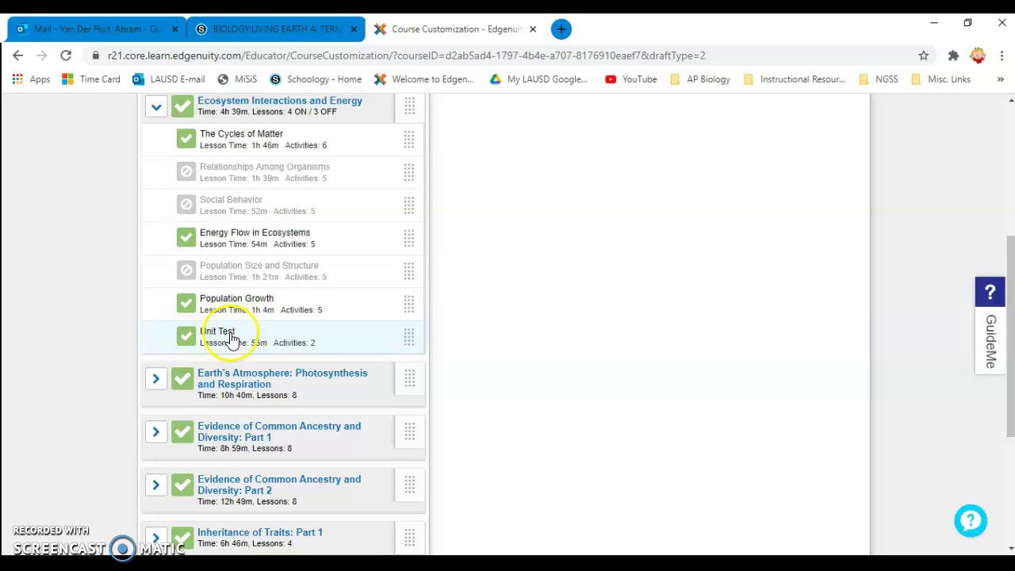
- In Earth's Atmosphere, turn off Geologic Time, Elements of Living Organisms and Catalysts
{"action": "scroll", "coordinate": [101, 362], "scroll_direction": "down", "scroll_amount": 1}
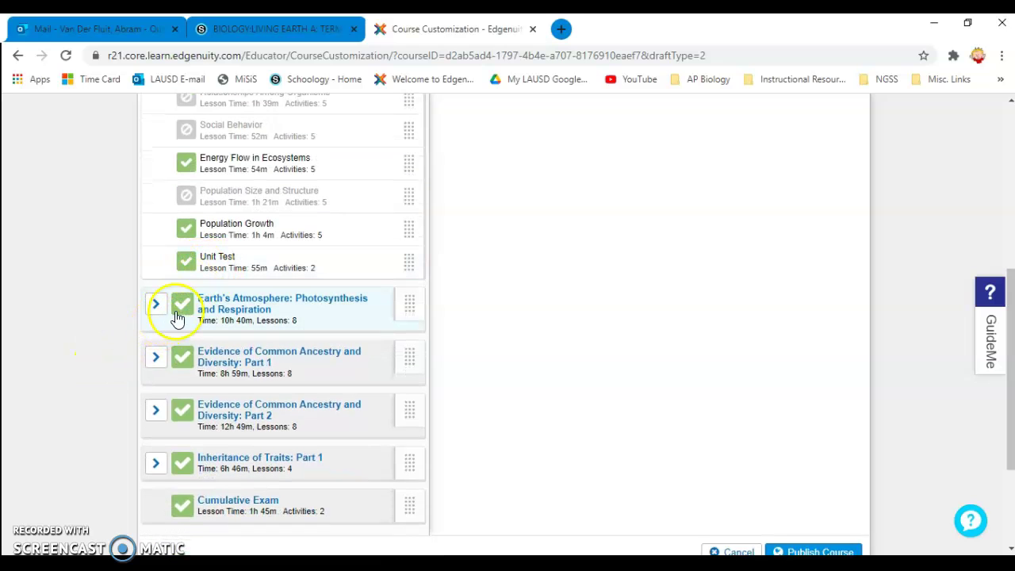
{"action": "left_click", "coordinate": [155, 308]}
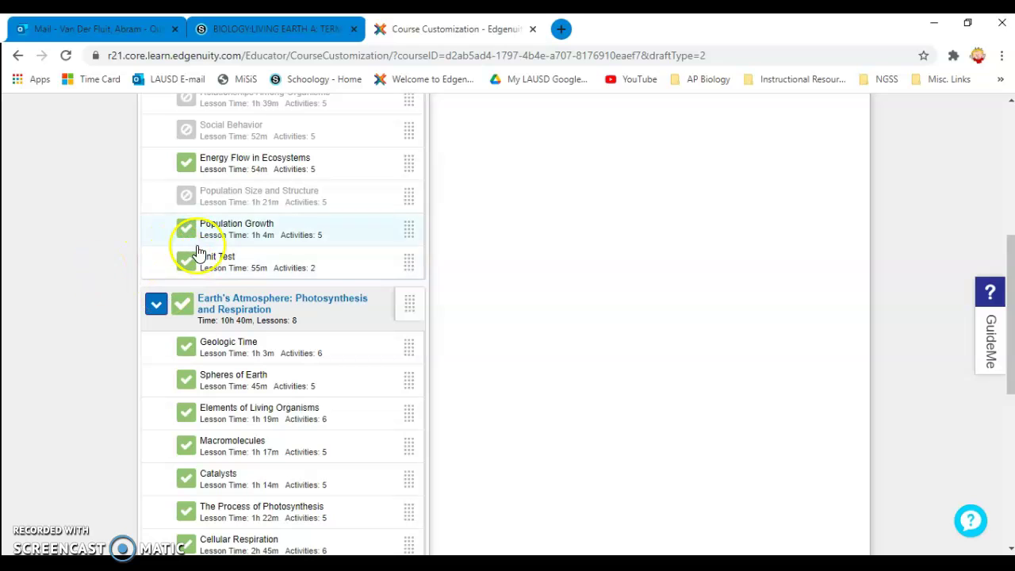
{"action": "scroll", "coordinate": [127, 349], "scroll_direction": "down", "scroll_amount": 1}
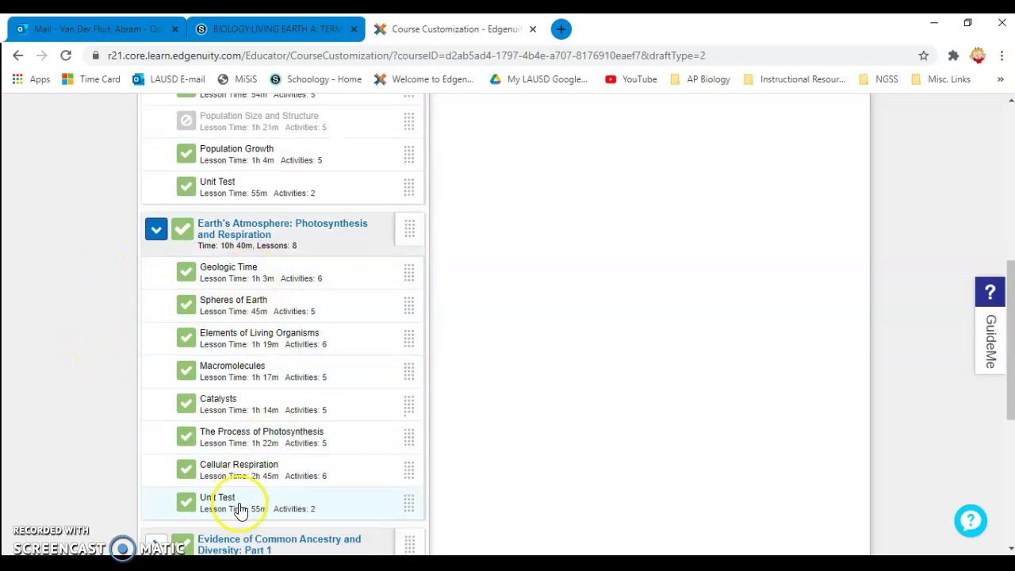
{"action": "left_click", "coordinate": [188, 279]}
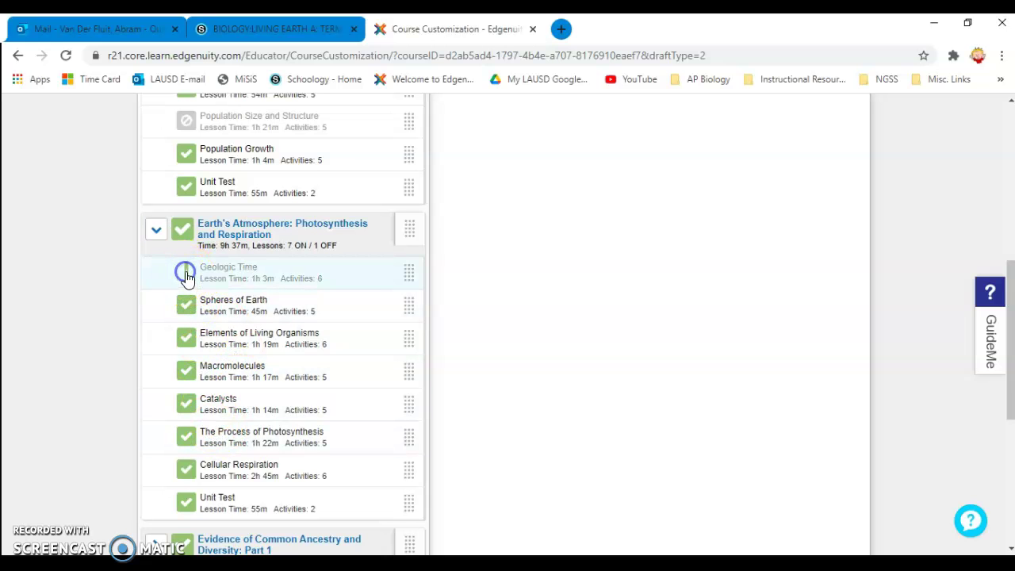
{"action": "left_click", "coordinate": [186, 337]}
{"action": "left_click", "coordinate": [185, 410]}
{"action": "scroll", "coordinate": [194, 421], "scroll_direction": "down", "scroll_amount": 1}
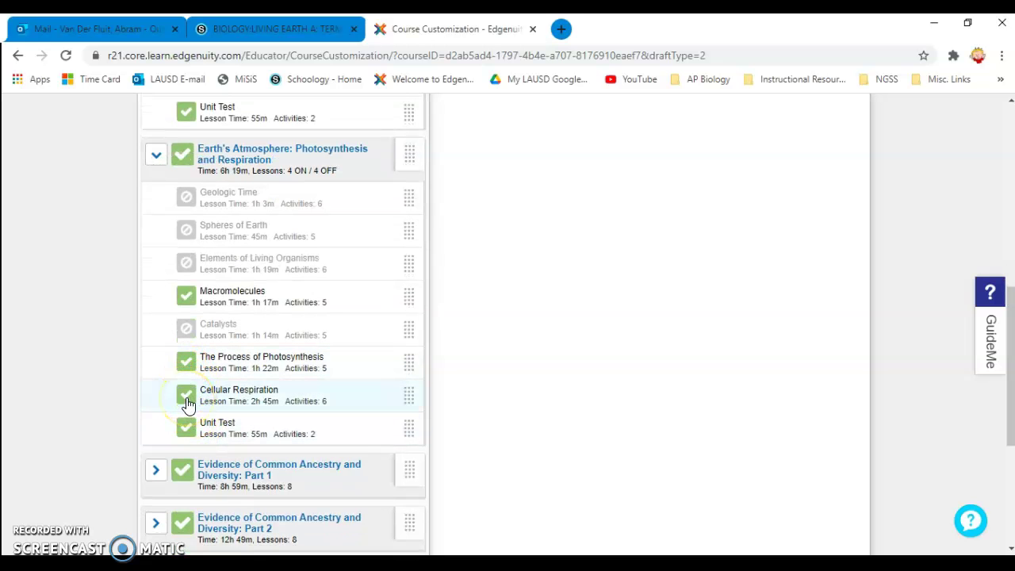
{"action": "scroll", "coordinate": [188, 401], "scroll_direction": "down", "scroll_amount": 2}
- Exclude the entire first Evidence of Common Ancestry unit
{"action": "left_click", "coordinate": [156, 316]}
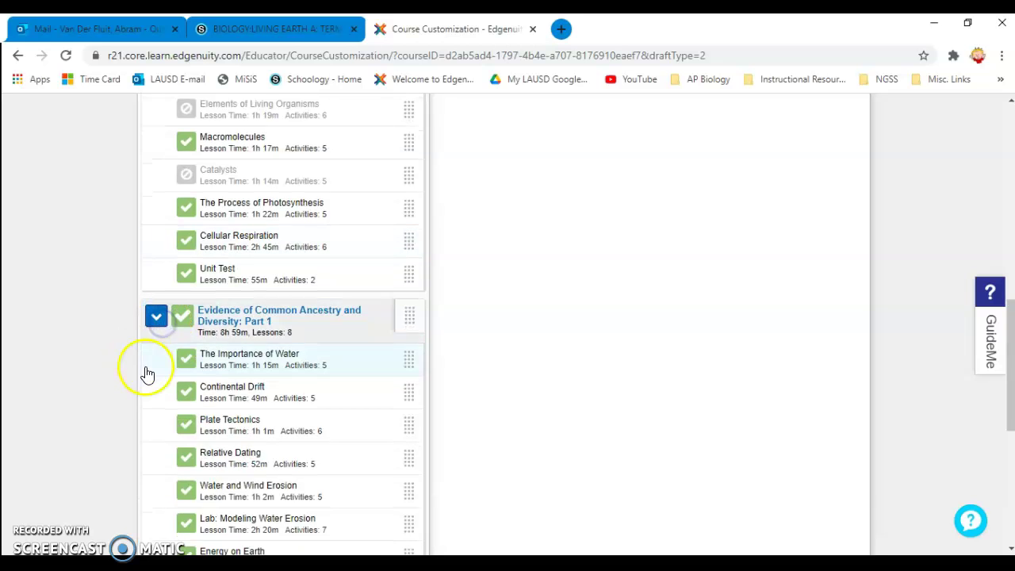
{"action": "scroll", "coordinate": [147, 375], "scroll_direction": "down", "scroll_amount": 2}
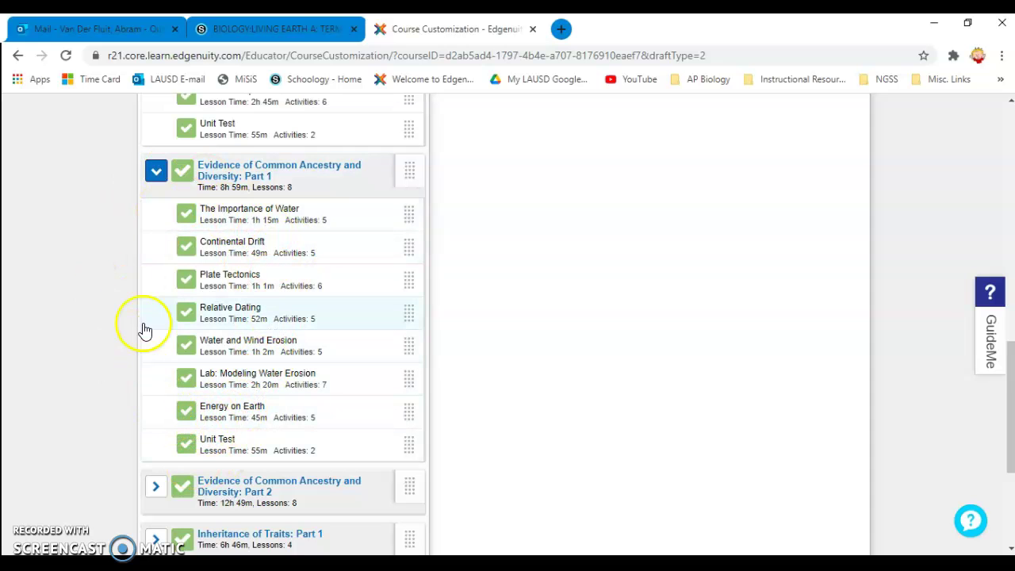
{"action": "left_click", "coordinate": [150, 168]}
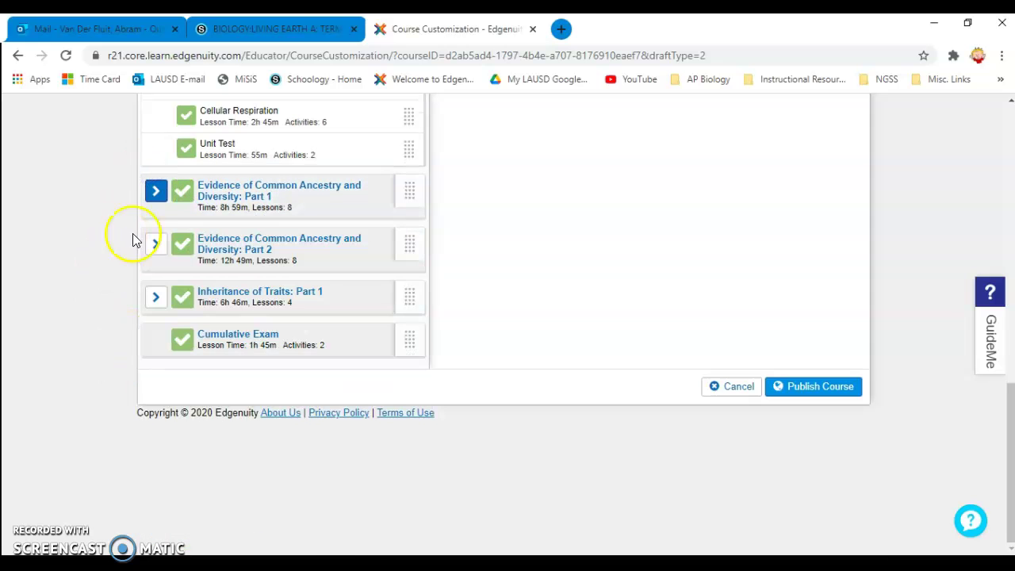
{"action": "scroll", "coordinate": [11, 301], "scroll_direction": "up", "scroll_amount": 2}
{"action": "left_click", "coordinate": [155, 341]}
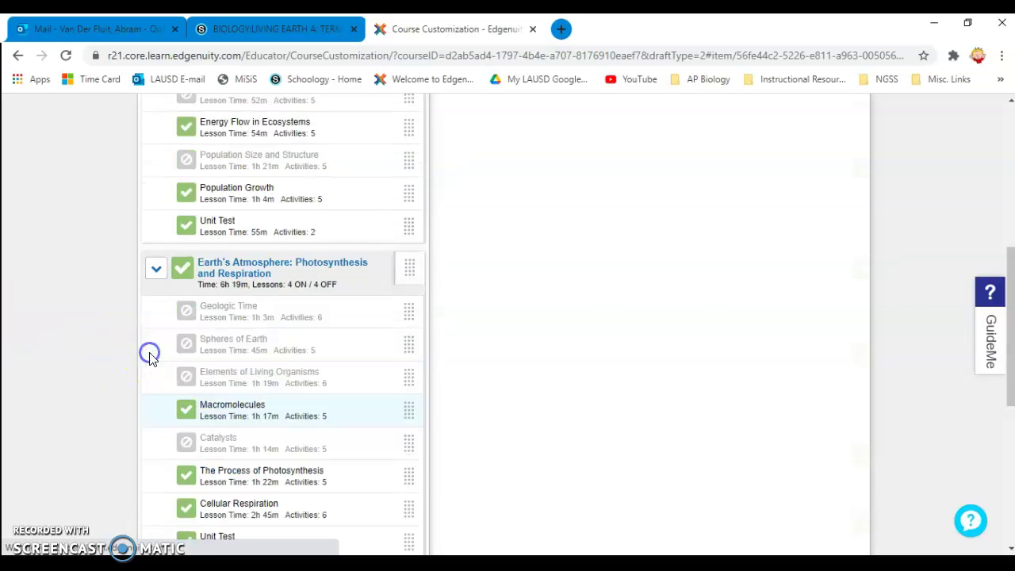
{"action": "scroll", "coordinate": [83, 408], "scroll_direction": "down", "scroll_amount": 4}
{"action": "scroll", "coordinate": [79, 397], "scroll_direction": "down", "scroll_amount": 6}
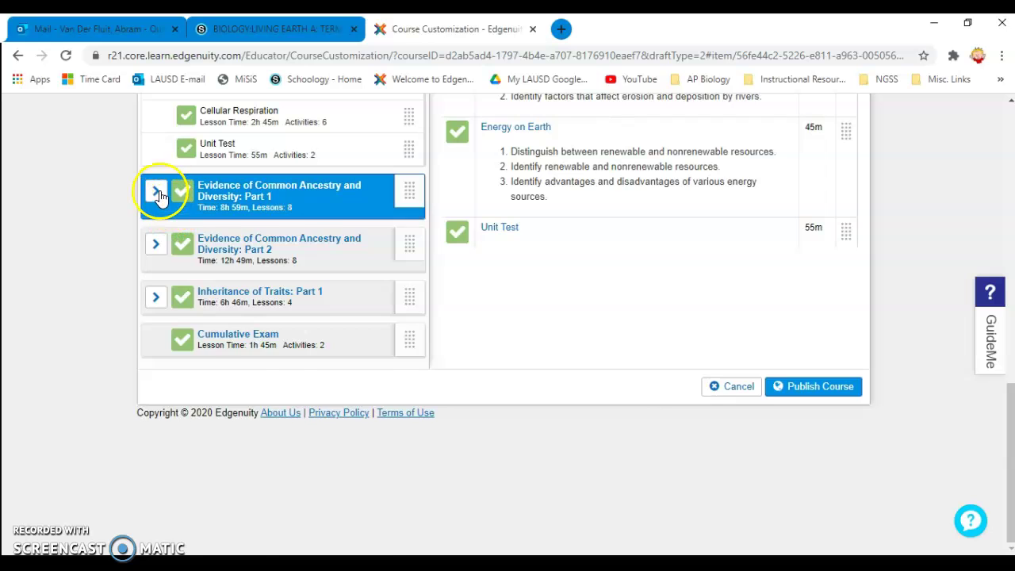
{"action": "left_click", "coordinate": [159, 195]}
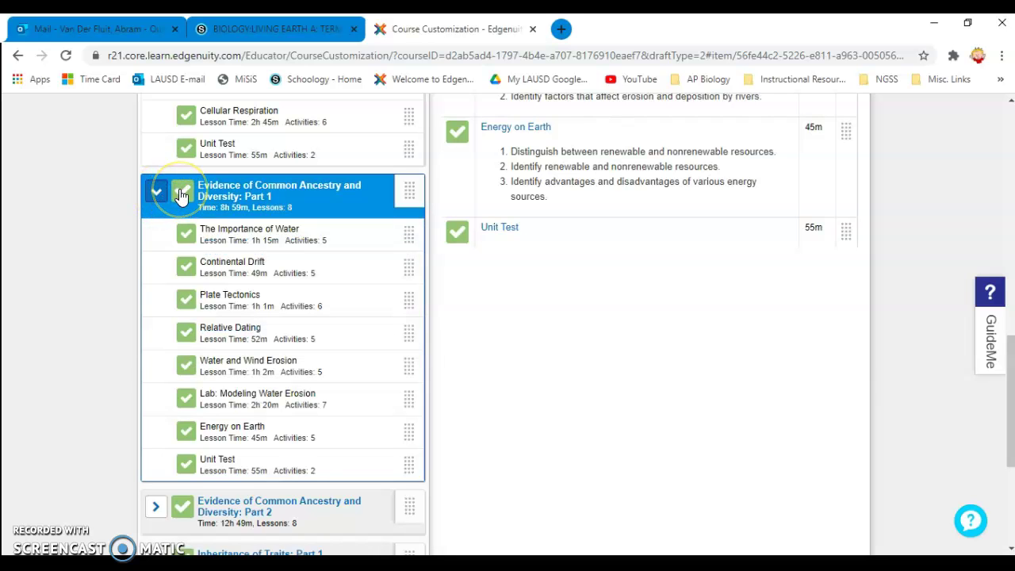
{"action": "left_click", "coordinate": [181, 194]}
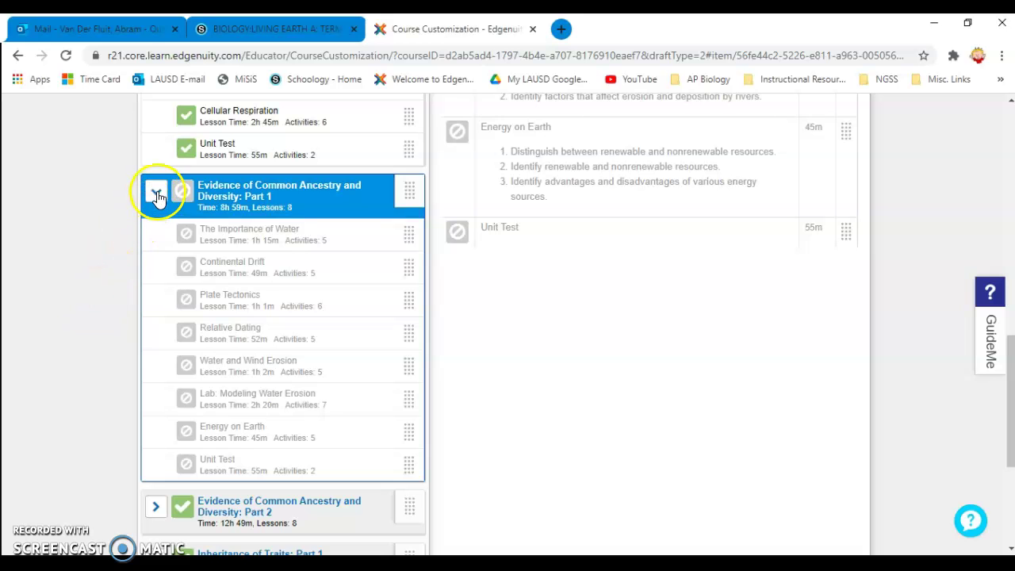
{"action": "scroll", "coordinate": [100, 313], "scroll_direction": "down", "scroll_amount": 3}
- In Common Ancestry Part 2, turn off Lab: Natural Selection, Biological Diversity, Biogeographic Isolation and Evolutionary Relationships
{"action": "left_click", "coordinate": [156, 286]}
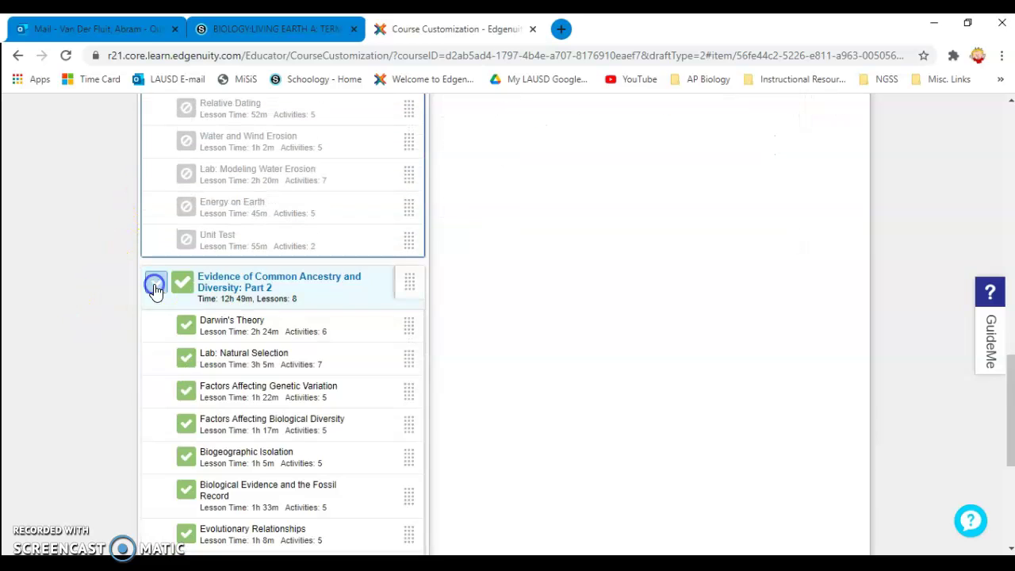
{"action": "scroll", "coordinate": [191, 317], "scroll_direction": "down", "scroll_amount": 1}
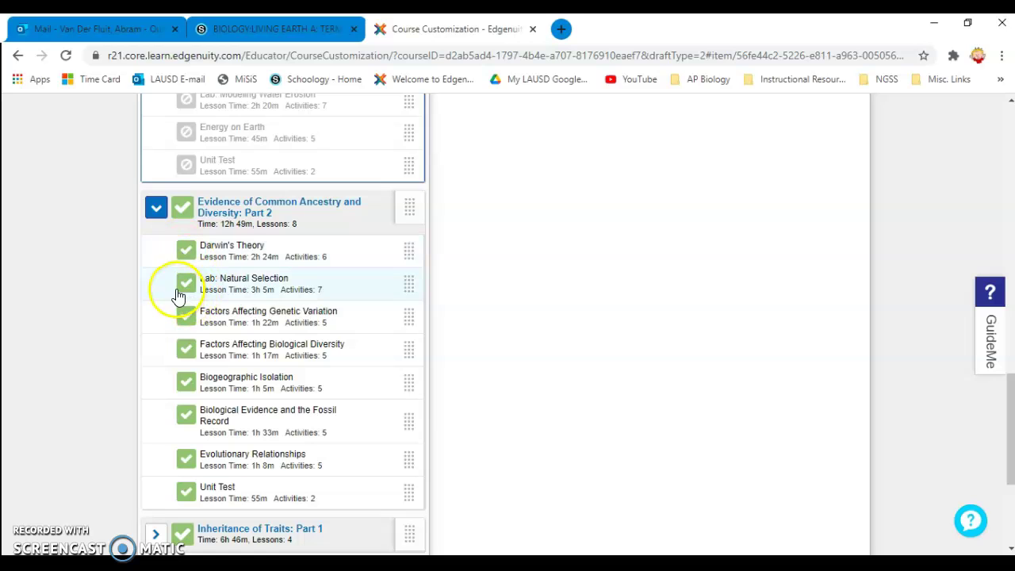
{"action": "left_click", "coordinate": [187, 284]}
{"action": "left_click", "coordinate": [183, 323]}
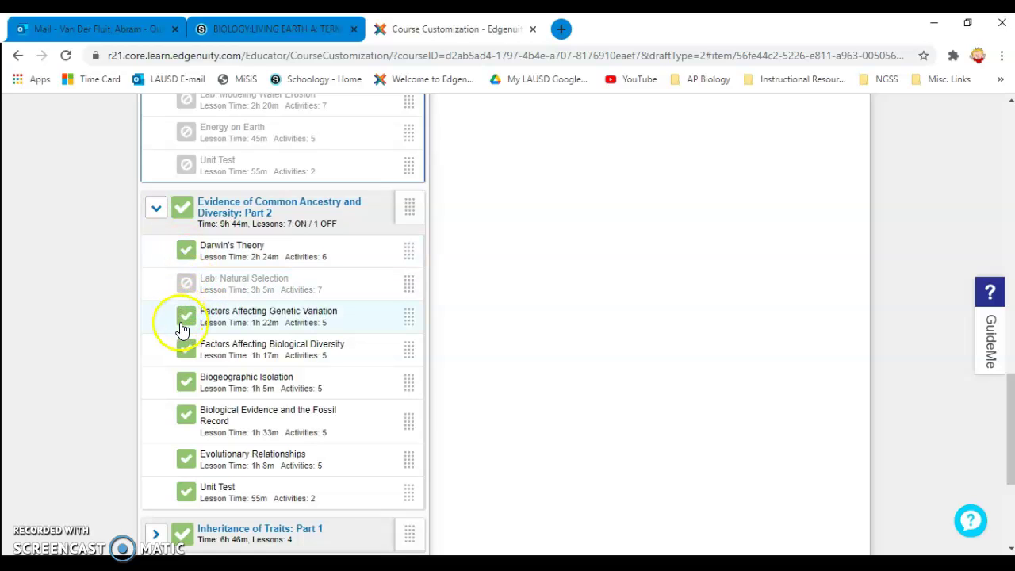
{"action": "left_click", "coordinate": [193, 318]}
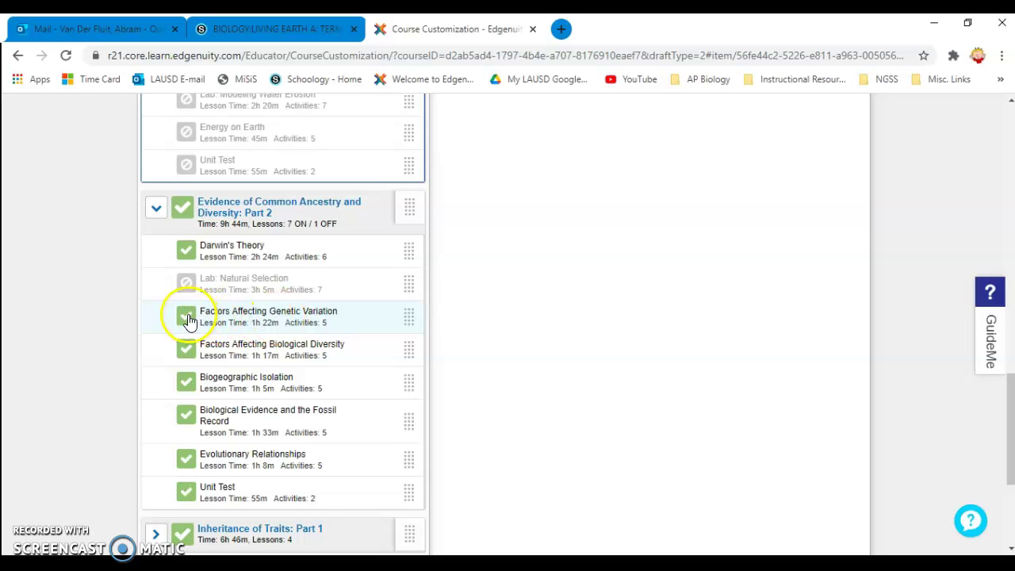
{"action": "left_click", "coordinate": [187, 317]}
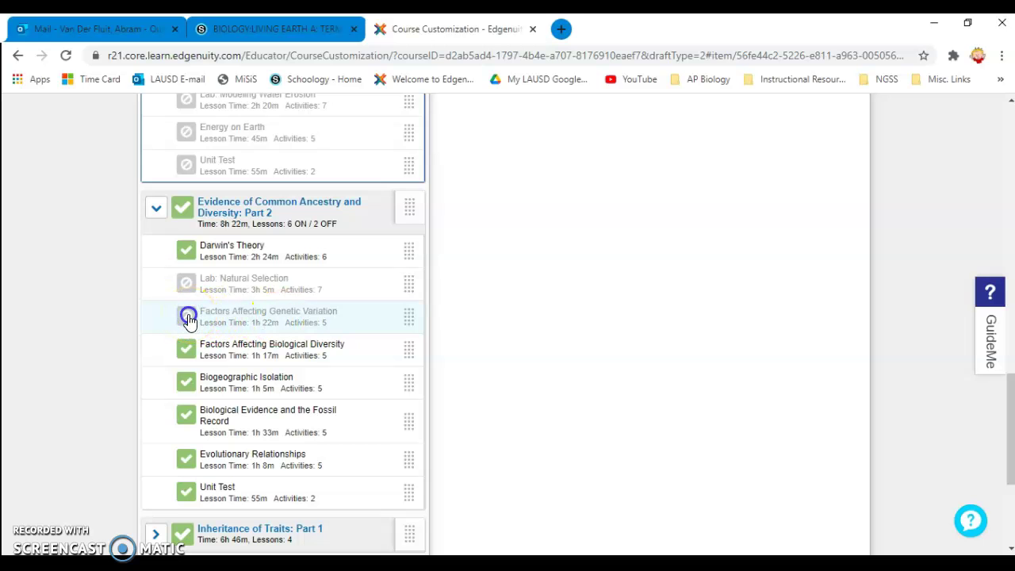
{"action": "left_click", "coordinate": [228, 321]}
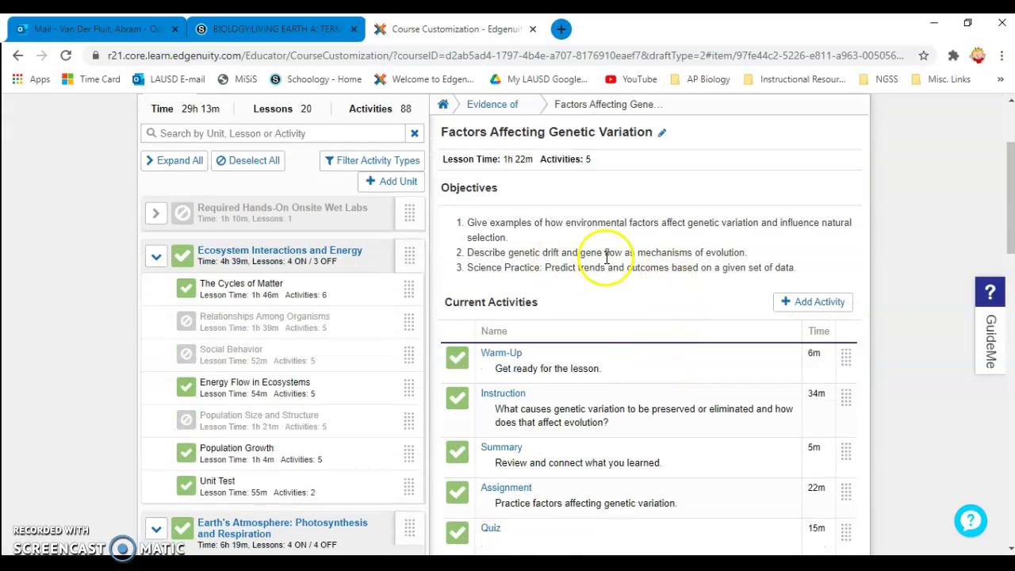
{"action": "scroll", "coordinate": [70, 419], "scroll_direction": "down", "scroll_amount": 2}
{"action": "scroll", "coordinate": [70, 417], "scroll_direction": "down", "scroll_amount": 4}
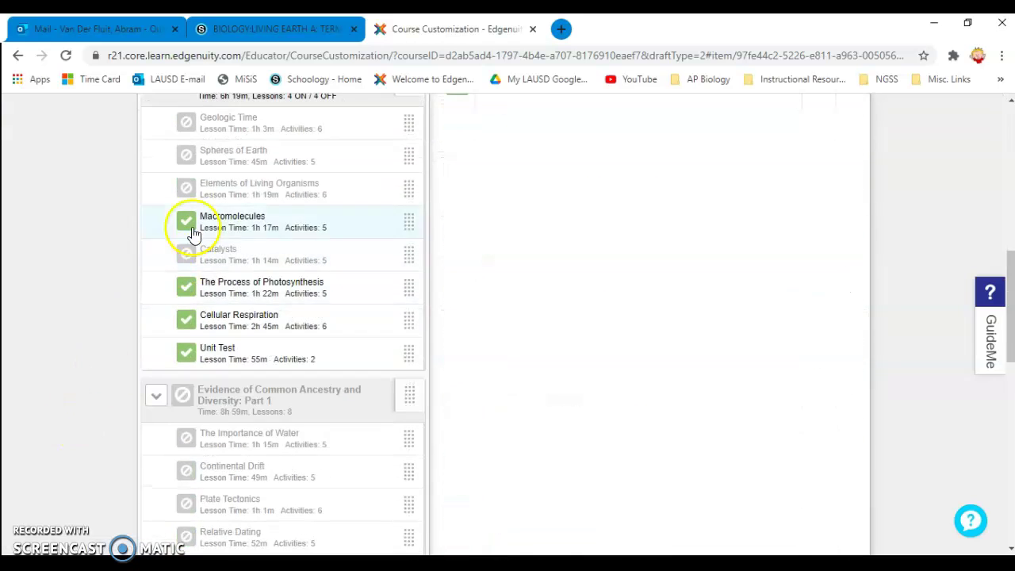
{"action": "scroll", "coordinate": [108, 399], "scroll_direction": "down", "scroll_amount": 8}
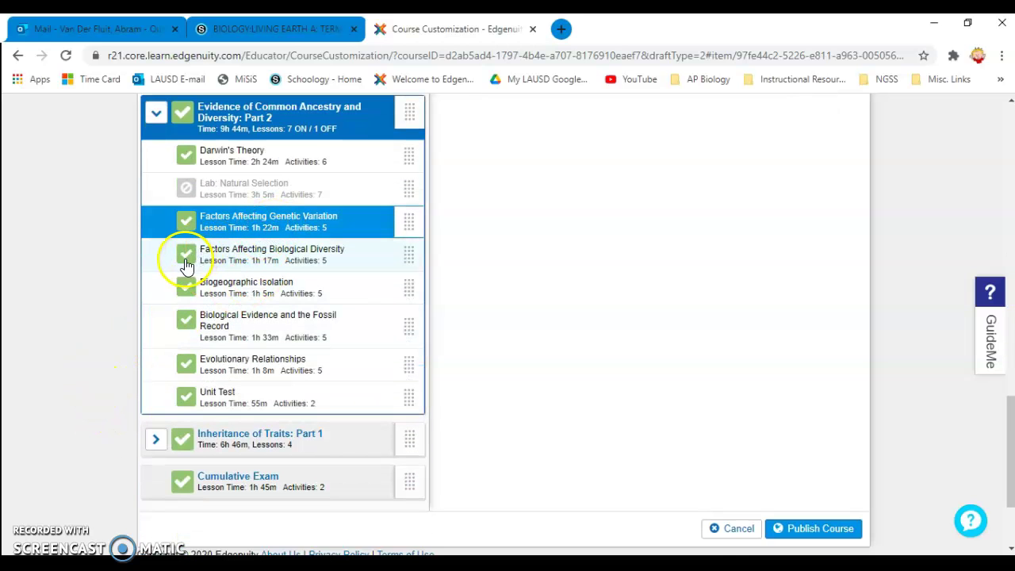
{"action": "left_click", "coordinate": [186, 260]}
{"action": "left_click", "coordinate": [184, 288]}
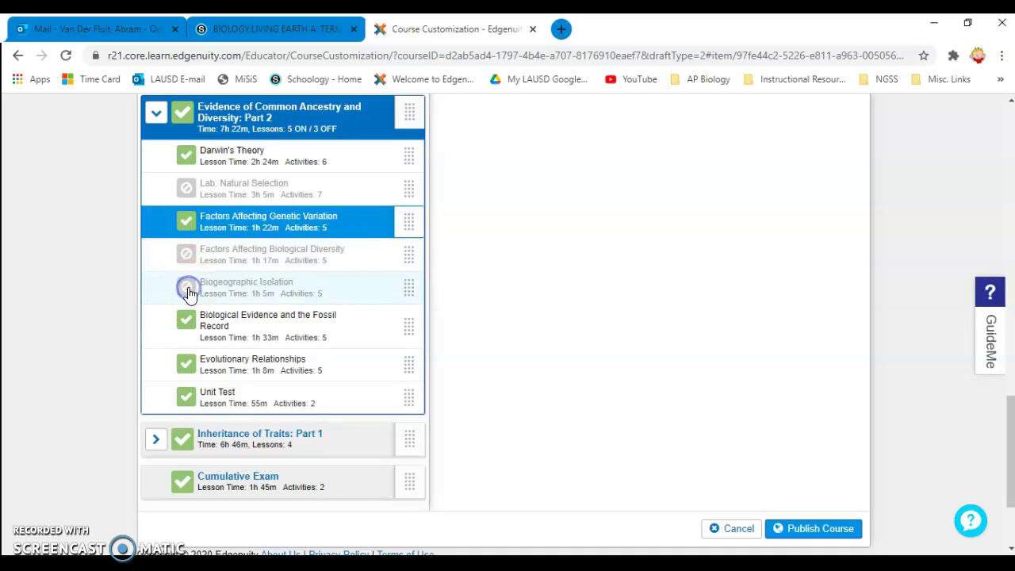
{"action": "left_click", "coordinate": [187, 363]}
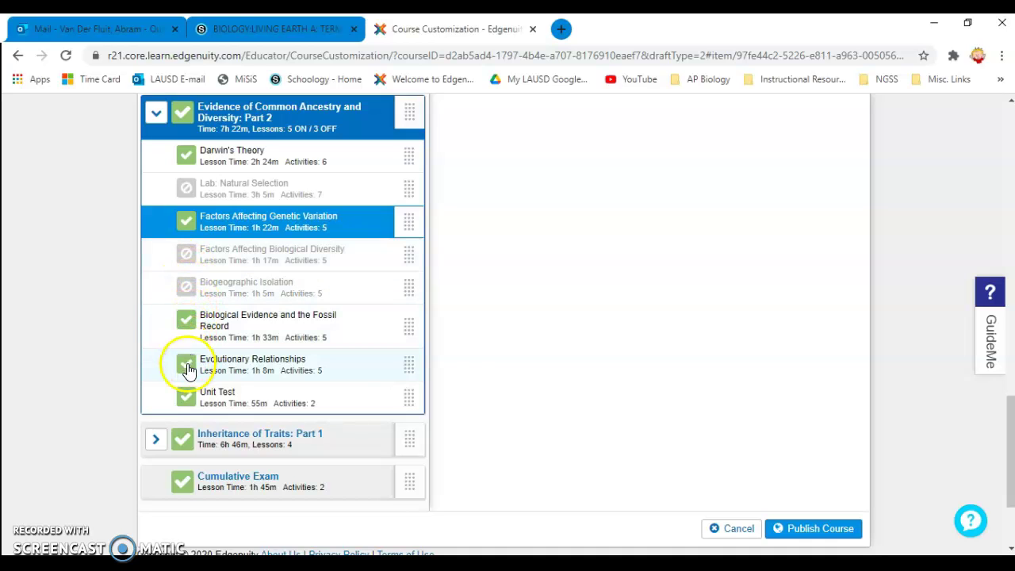
{"action": "scroll", "coordinate": [100, 349], "scroll_direction": "down", "scroll_amount": 1}
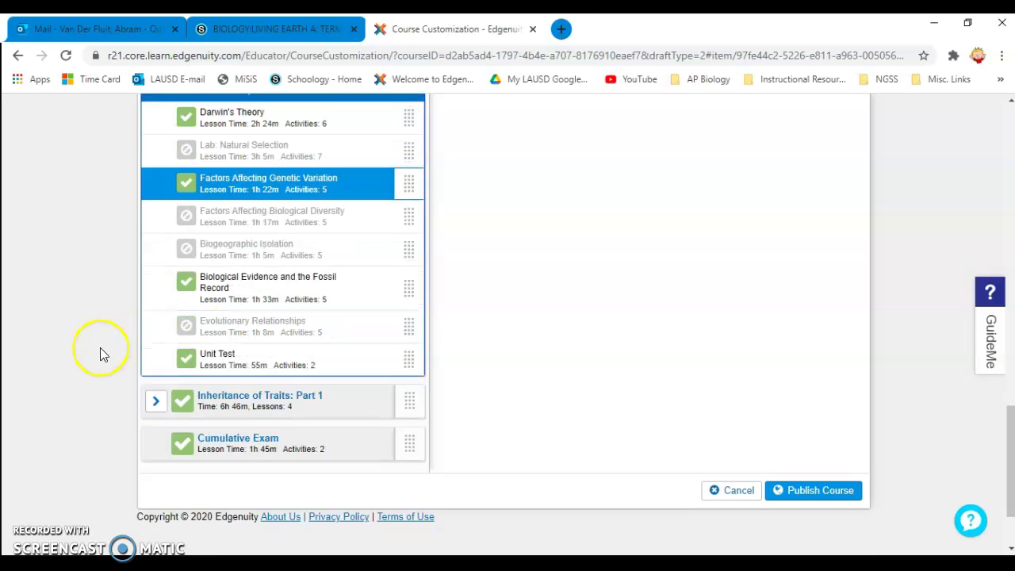
- Exclude the Cumulative Exam from the course
{"action": "left_click", "coordinate": [151, 368]}
{"action": "scroll", "coordinate": [68, 399], "scroll_direction": "down", "scroll_amount": 2}
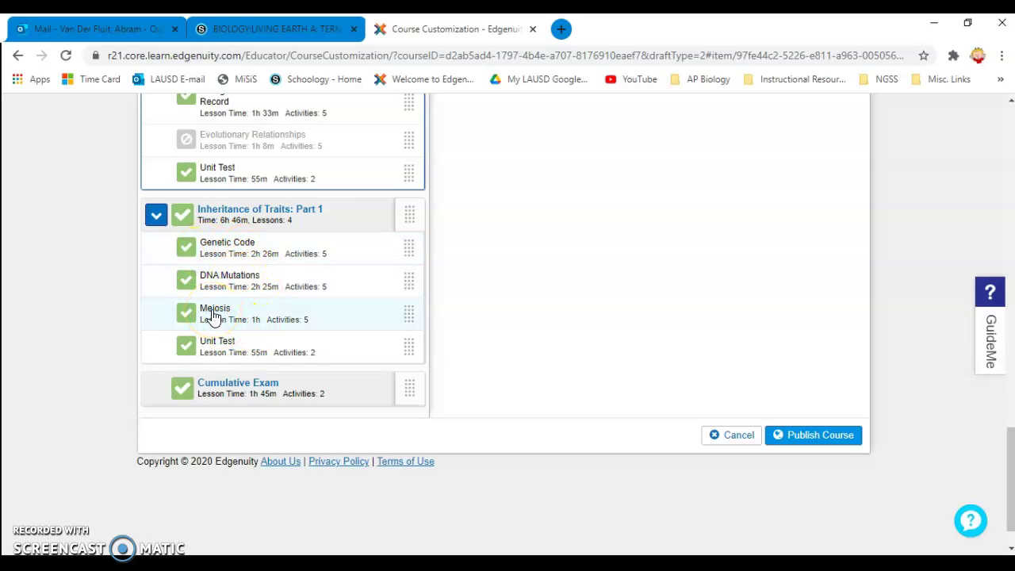
{"action": "left_click", "coordinate": [184, 401]}
{"action": "scroll", "coordinate": [63, 379], "scroll_direction": "up", "scroll_amount": 10}
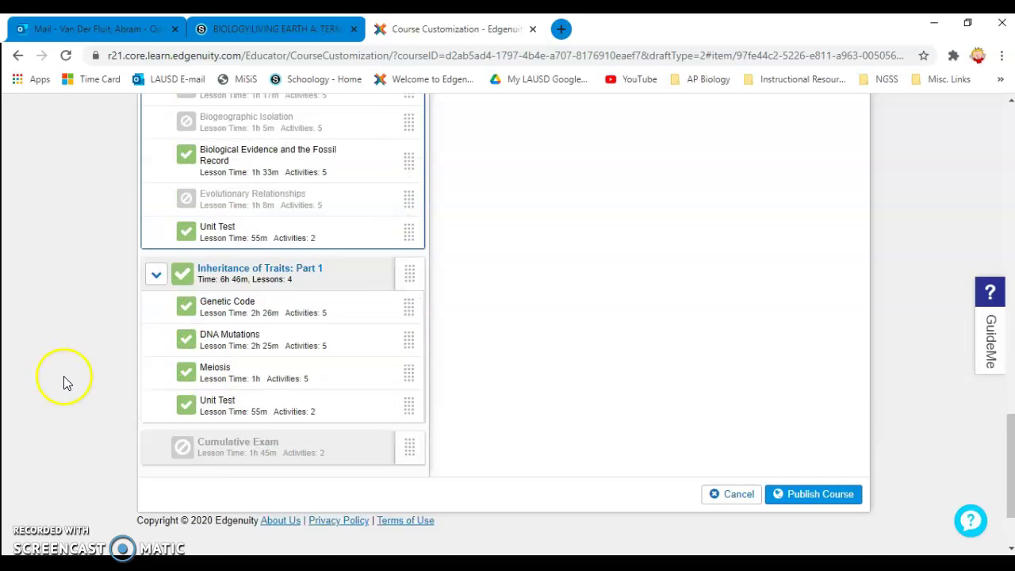
- Switch off DNA Mutations under Inheritance of Traits: Part 1, leaving 3 lessons on
{"action": "scroll", "coordinate": [66, 379], "scroll_direction": "up", "scroll_amount": 5}
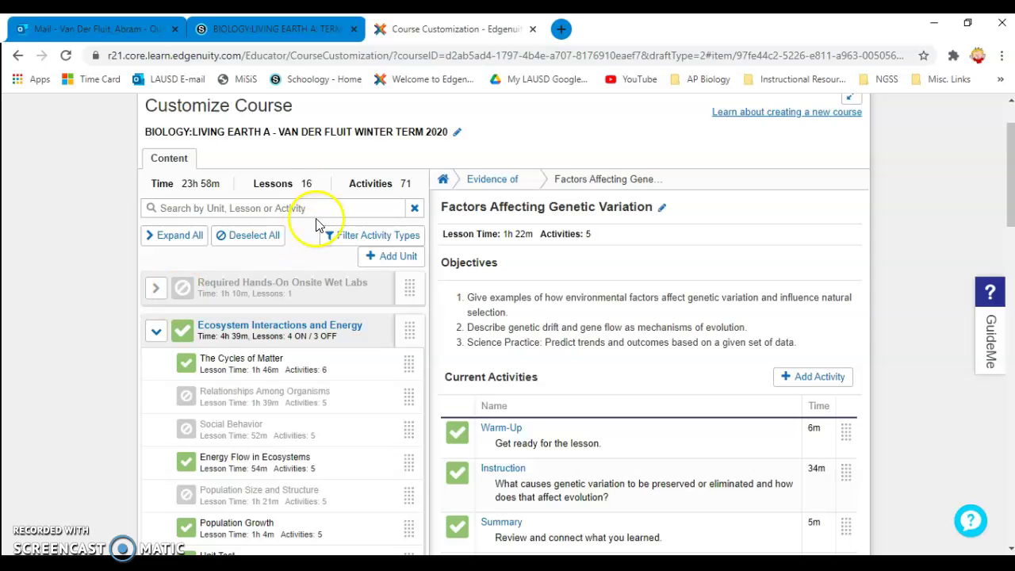
{"action": "scroll", "coordinate": [63, 395], "scroll_direction": "down", "scroll_amount": 2}
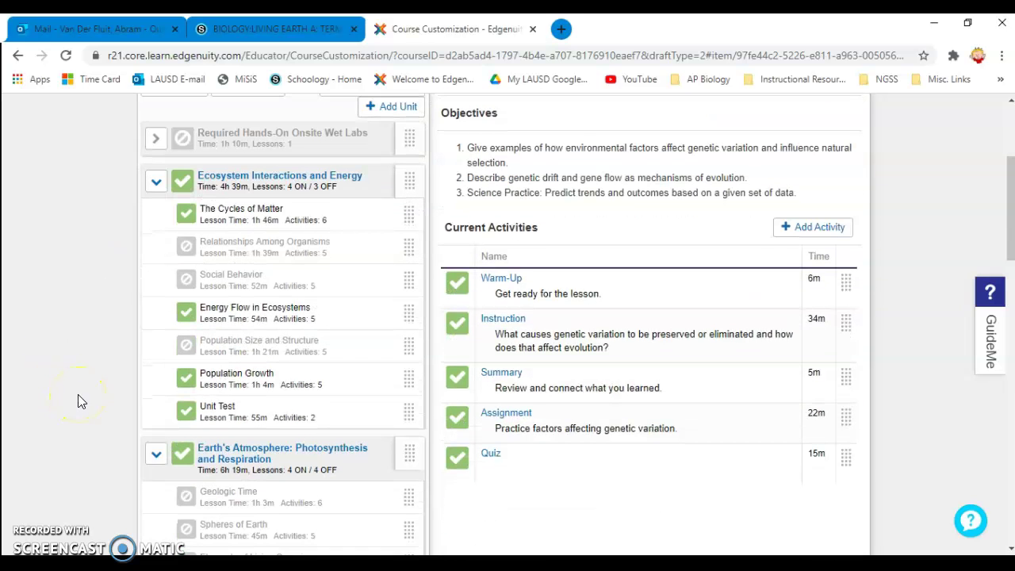
{"action": "scroll", "coordinate": [78, 402], "scroll_direction": "down", "scroll_amount": 5}
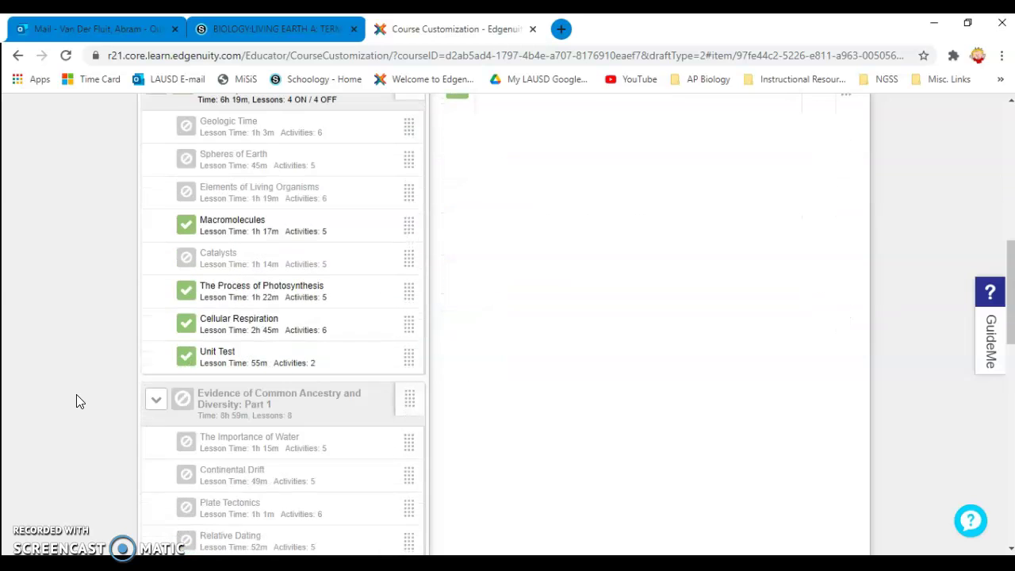
{"action": "scroll", "coordinate": [78, 401], "scroll_direction": "down", "scroll_amount": 6}
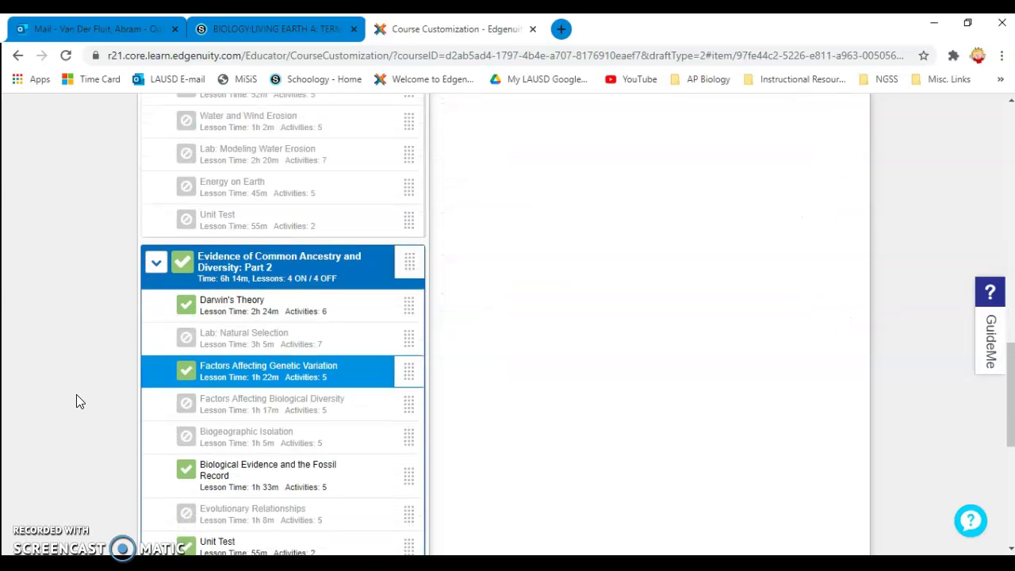
{"action": "scroll", "coordinate": [78, 401], "scroll_direction": "down", "scroll_amount": 1}
{"action": "scroll", "coordinate": [77, 398], "scroll_direction": "down", "scroll_amount": 1}
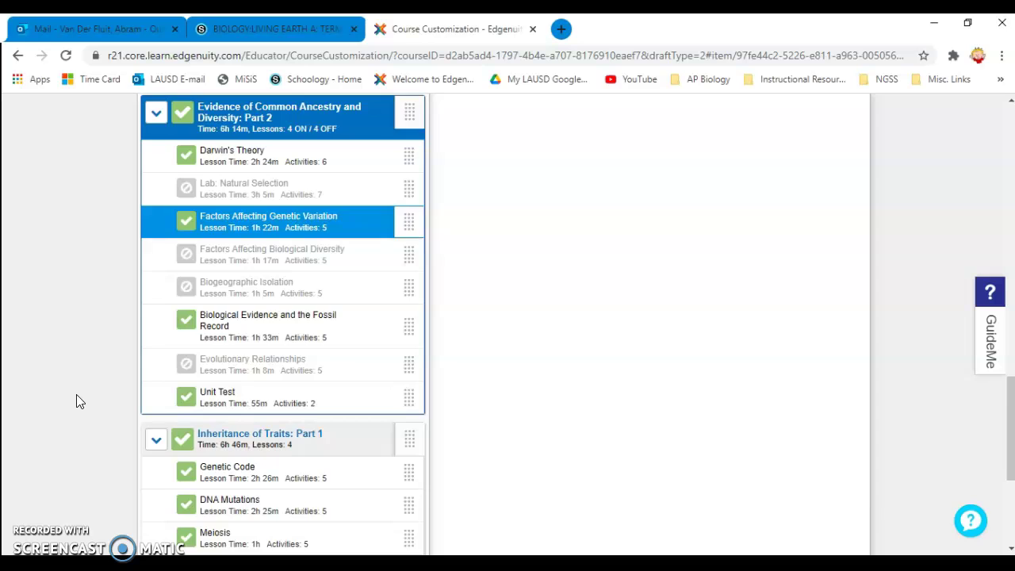
{"action": "scroll", "coordinate": [77, 398], "scroll_direction": "down", "scroll_amount": 2}
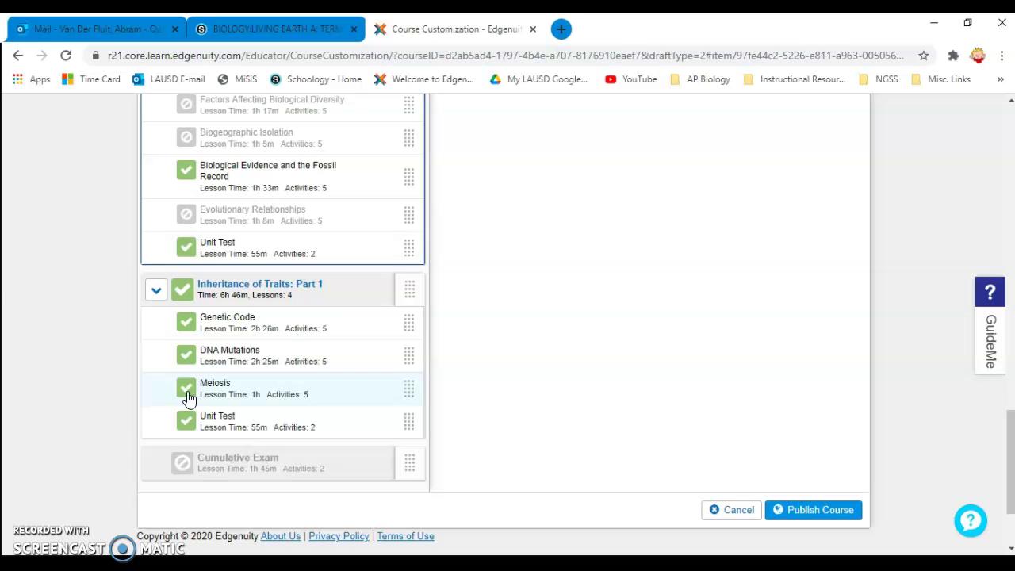
{"action": "left_click", "coordinate": [182, 361]}
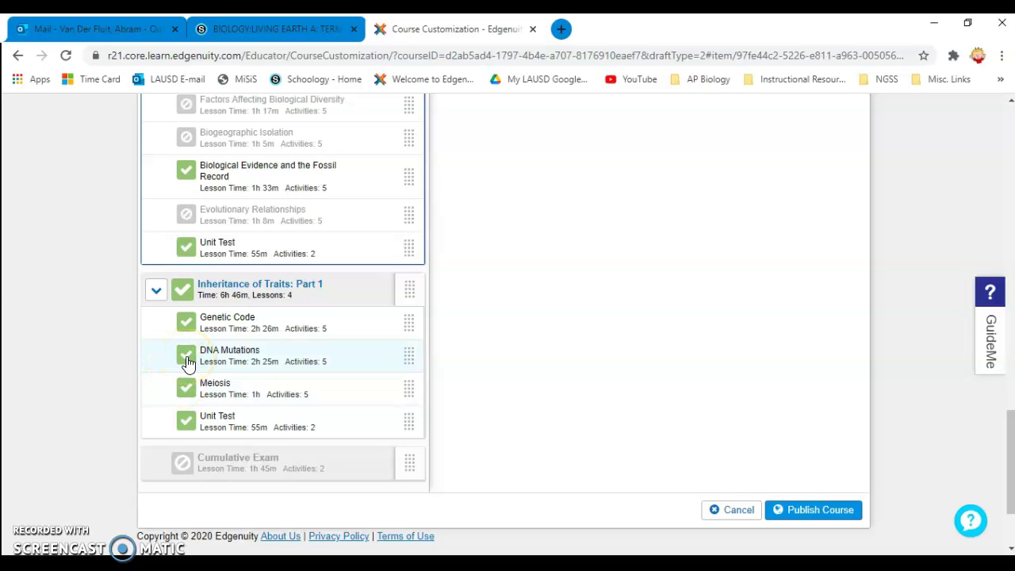
{"action": "left_click", "coordinate": [187, 358]}
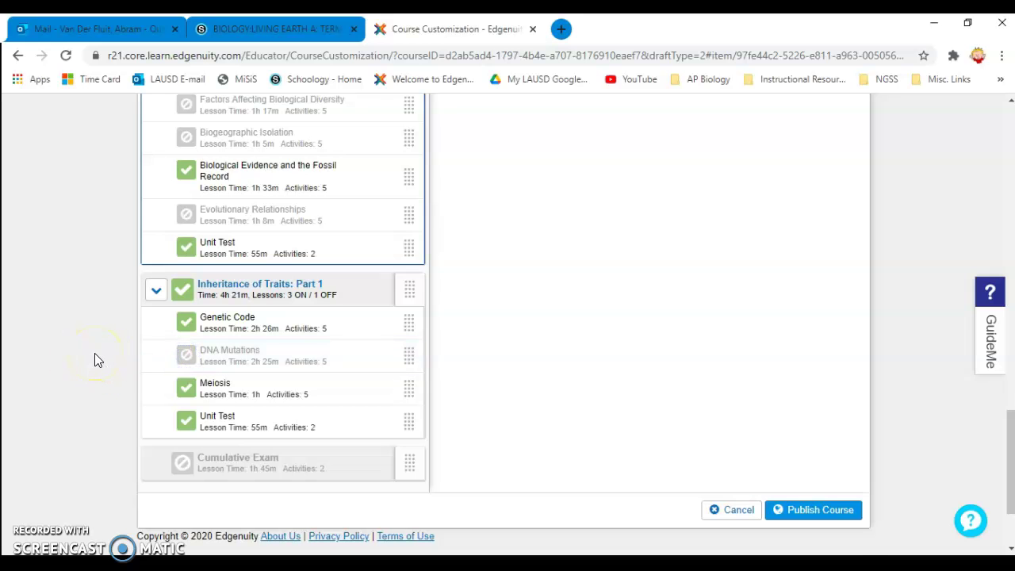
{"action": "scroll", "coordinate": [94, 360], "scroll_direction": "up", "scroll_amount": 15}
{"action": "left_click", "coordinate": [334, 252]}
{"action": "scroll", "coordinate": [315, 261], "scroll_direction": "down", "scroll_amount": 3}
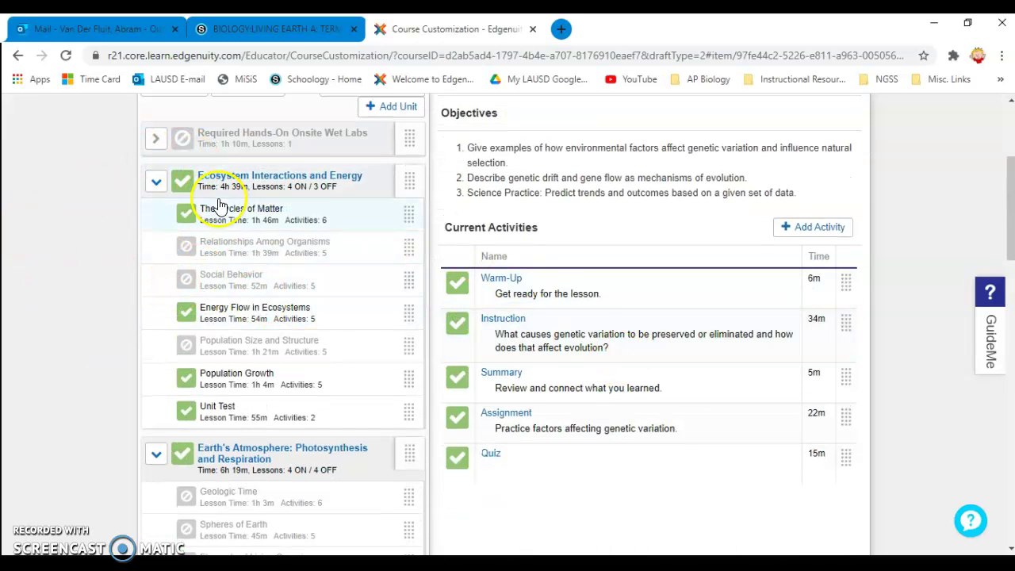
- Turn off the Project activity in the Cellular Respiration lesson
{"action": "left_click", "coordinate": [237, 222]}
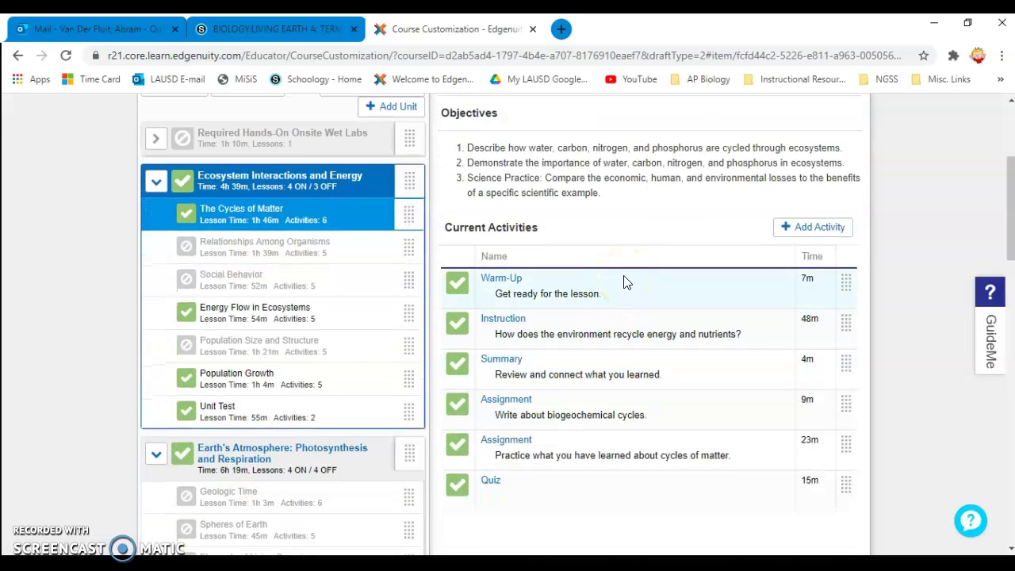
{"action": "scroll", "coordinate": [617, 329], "scroll_direction": "down", "scroll_amount": 1}
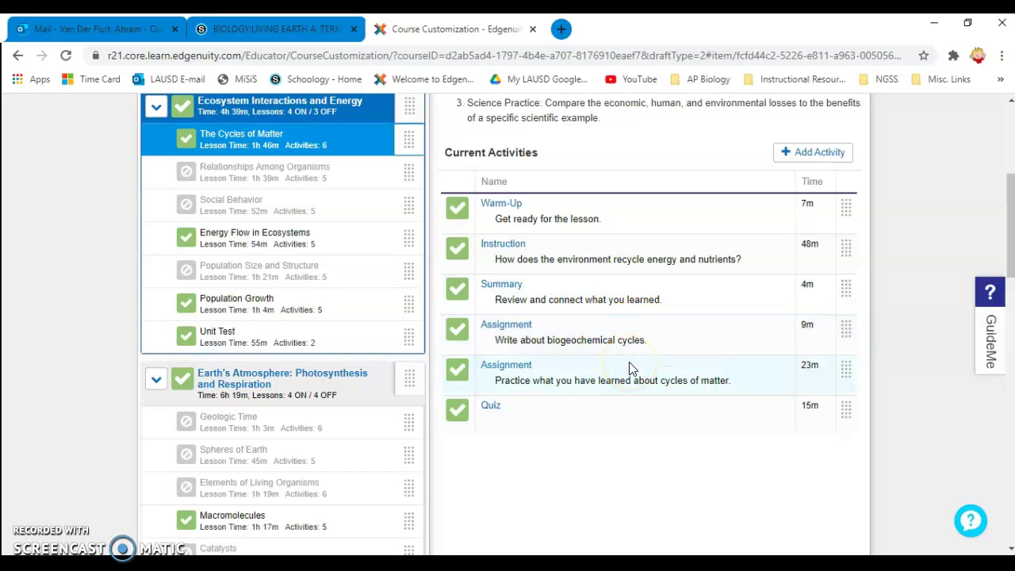
{"action": "left_click", "coordinate": [472, 347]}
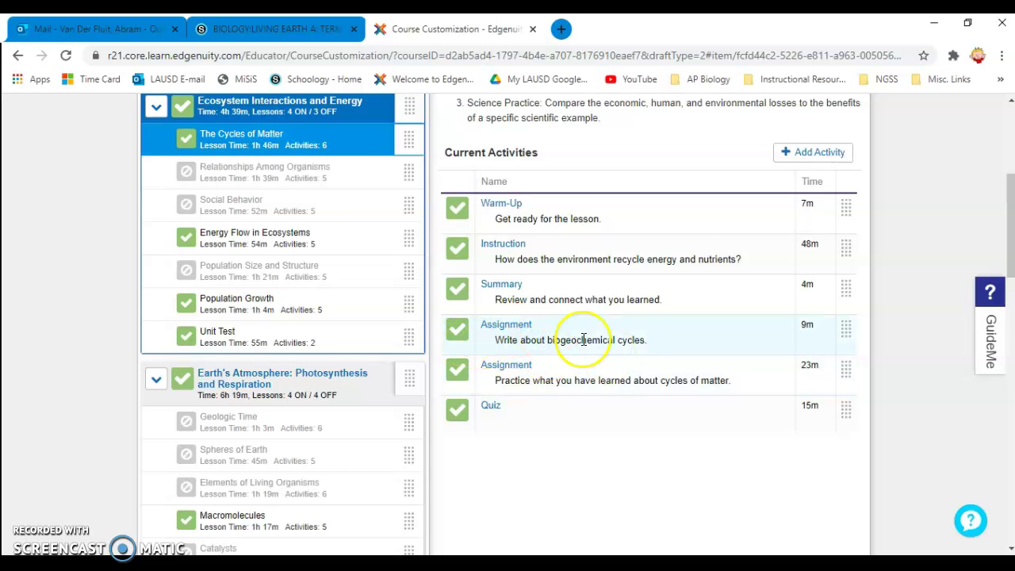
{"action": "scroll", "coordinate": [559, 419], "scroll_direction": "down", "scroll_amount": 3}
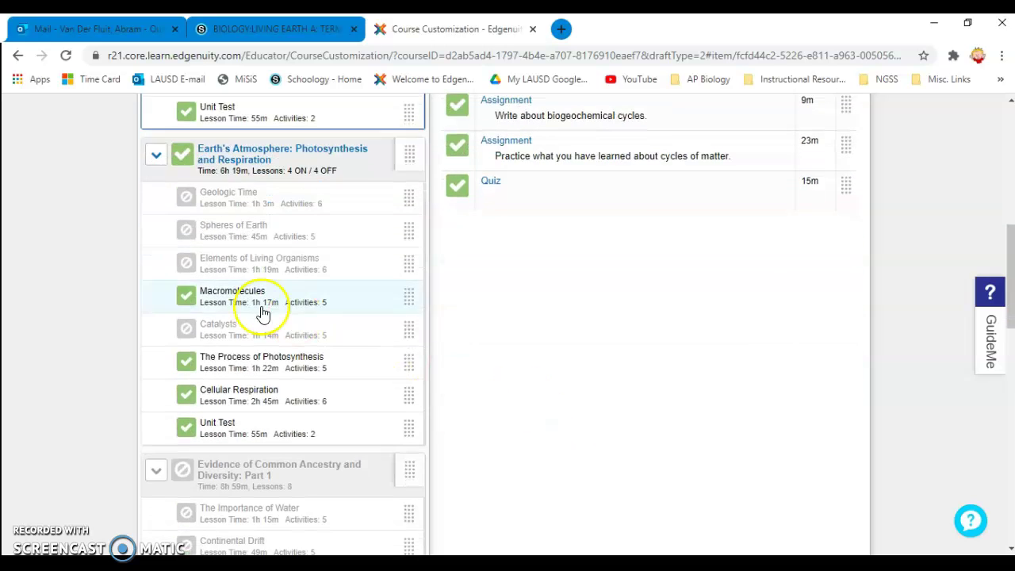
{"action": "left_click", "coordinate": [230, 388]}
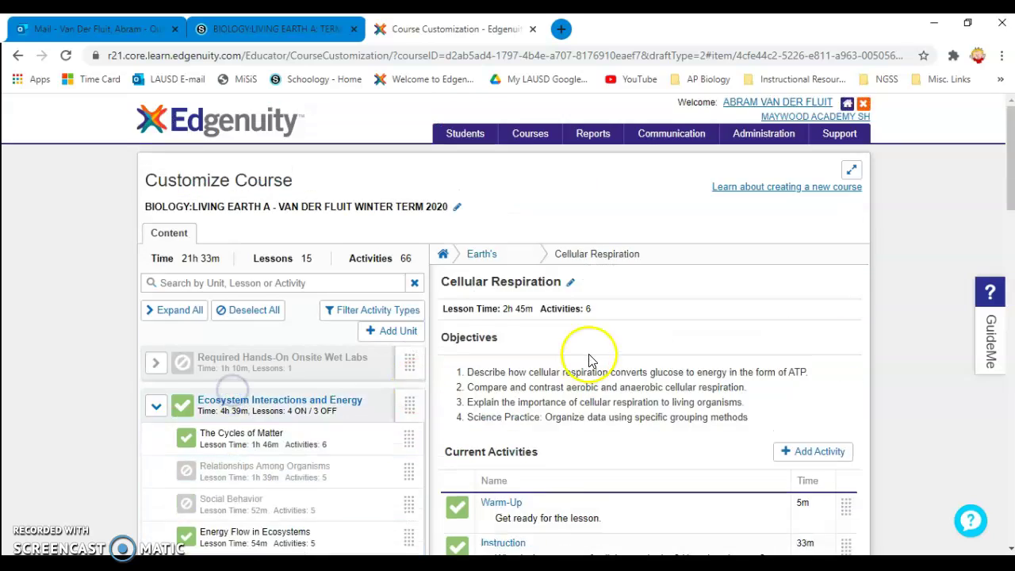
{"action": "scroll", "coordinate": [585, 358], "scroll_direction": "down", "scroll_amount": 3}
{"action": "scroll", "coordinate": [580, 414], "scroll_direction": "down", "scroll_amount": 1}
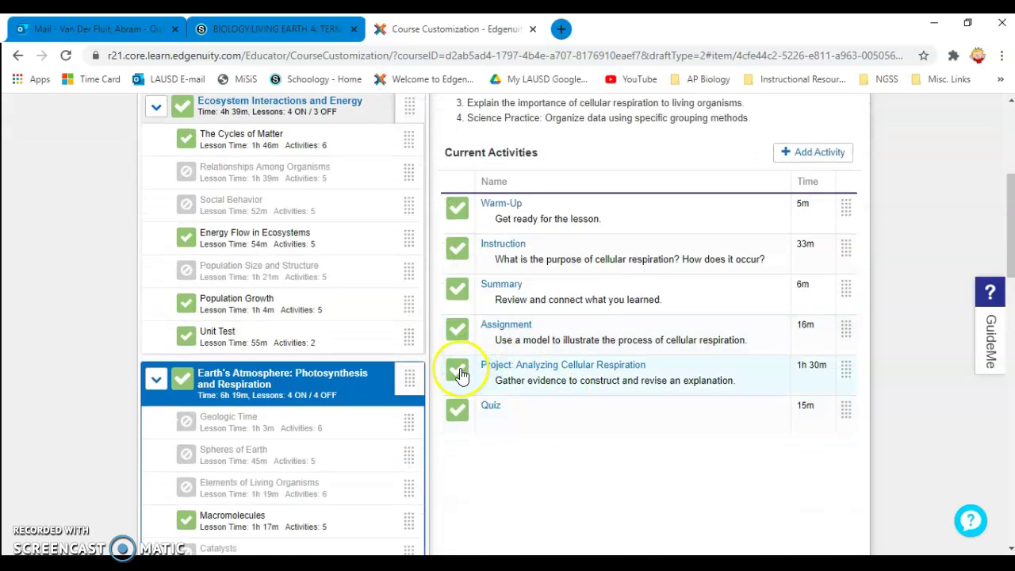
{"action": "left_click", "coordinate": [458, 370]}
- Turn off the environment-on-traits Project activity in the Darwin's Theory lesson
{"action": "scroll", "coordinate": [184, 401], "scroll_direction": "down", "scroll_amount": 2}
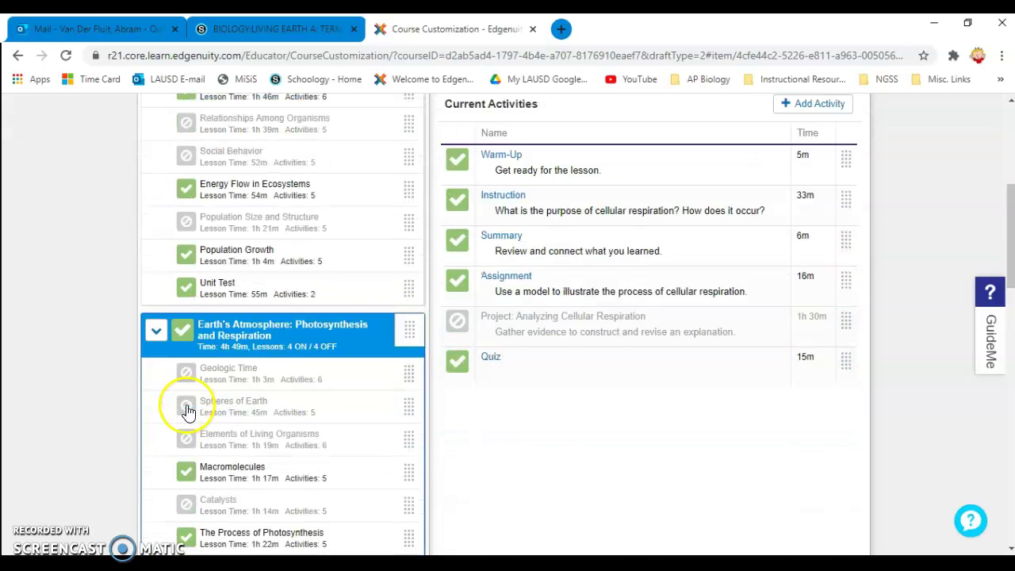
{"action": "scroll", "coordinate": [189, 409], "scroll_direction": "down", "scroll_amount": 5}
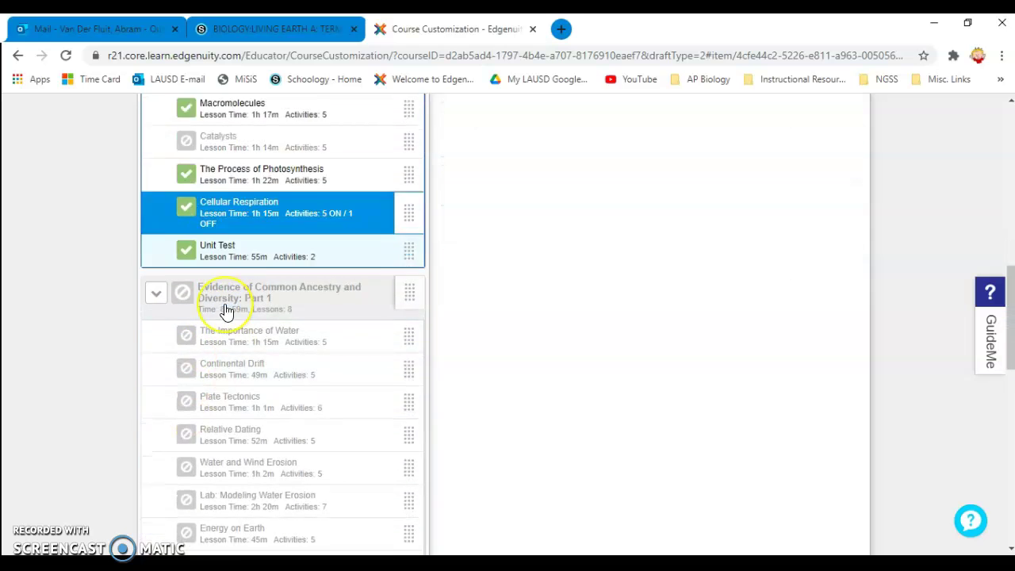
{"action": "scroll", "coordinate": [226, 311], "scroll_direction": "down", "scroll_amount": 2}
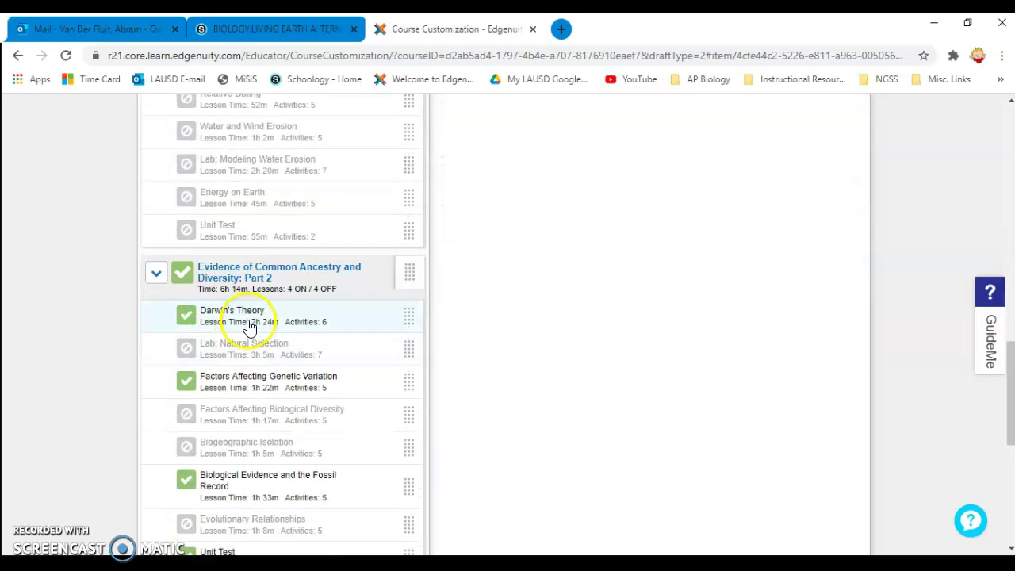
{"action": "left_click", "coordinate": [249, 327]}
{"action": "scroll", "coordinate": [618, 452], "scroll_direction": "down", "scroll_amount": 4}
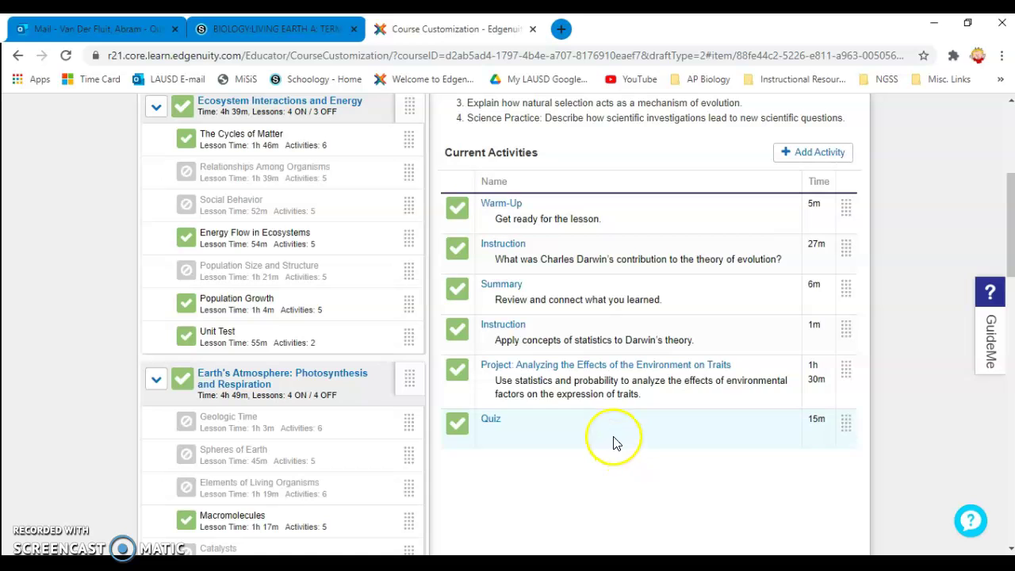
{"action": "left_click", "coordinate": [456, 379]}
{"action": "scroll", "coordinate": [135, 420], "scroll_direction": "down", "scroll_amount": 4}
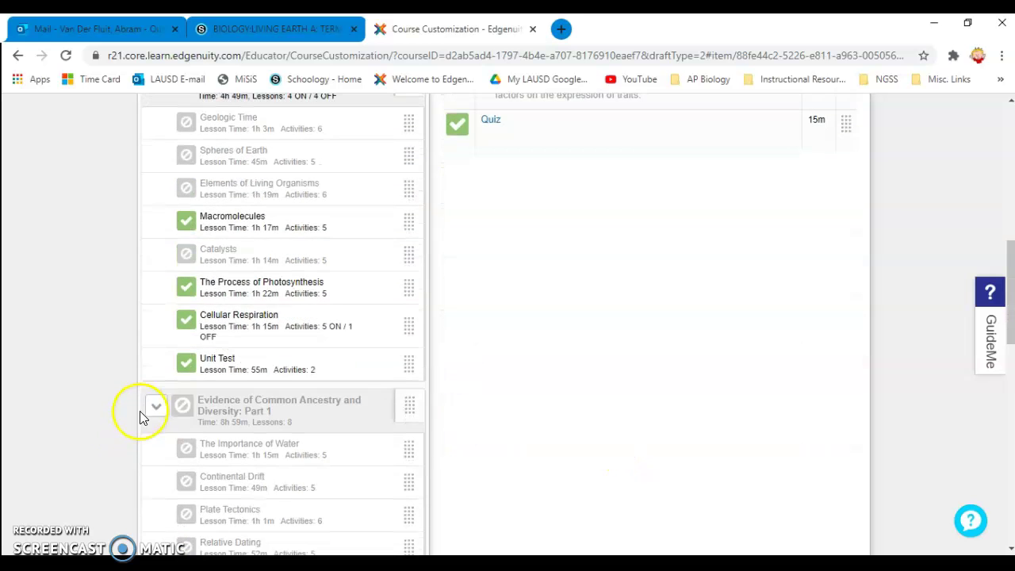
{"action": "scroll", "coordinate": [120, 392], "scroll_direction": "down", "scroll_amount": 2}
{"action": "scroll", "coordinate": [119, 392], "scroll_direction": "down", "scroll_amount": 4}
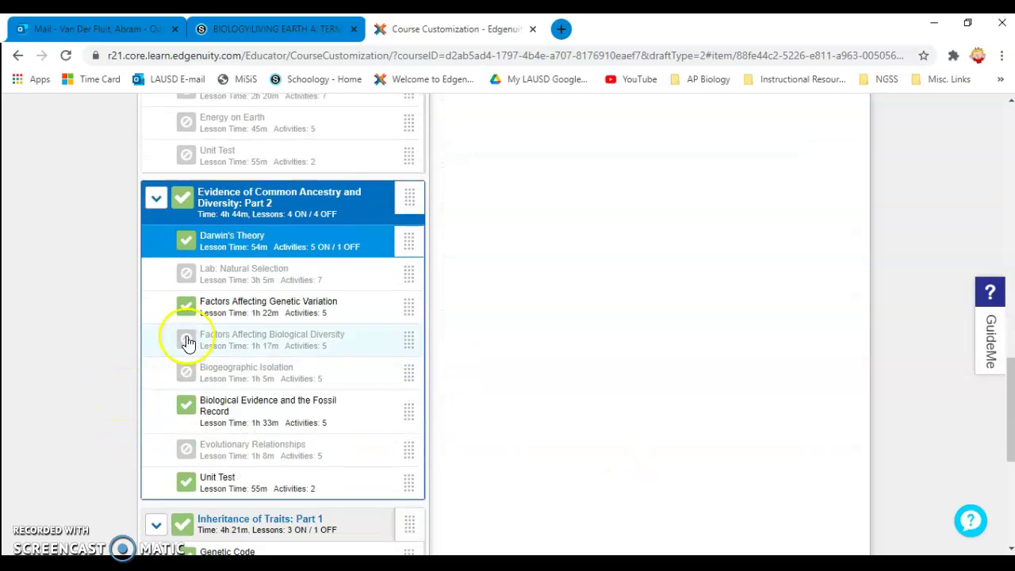
- Review the Factors Affecting Genetic Variation and Biological Evidence and the Fossil Record lessons
{"action": "left_click", "coordinate": [230, 311]}
{"action": "scroll", "coordinate": [718, 453], "scroll_direction": "down", "scroll_amount": 3}
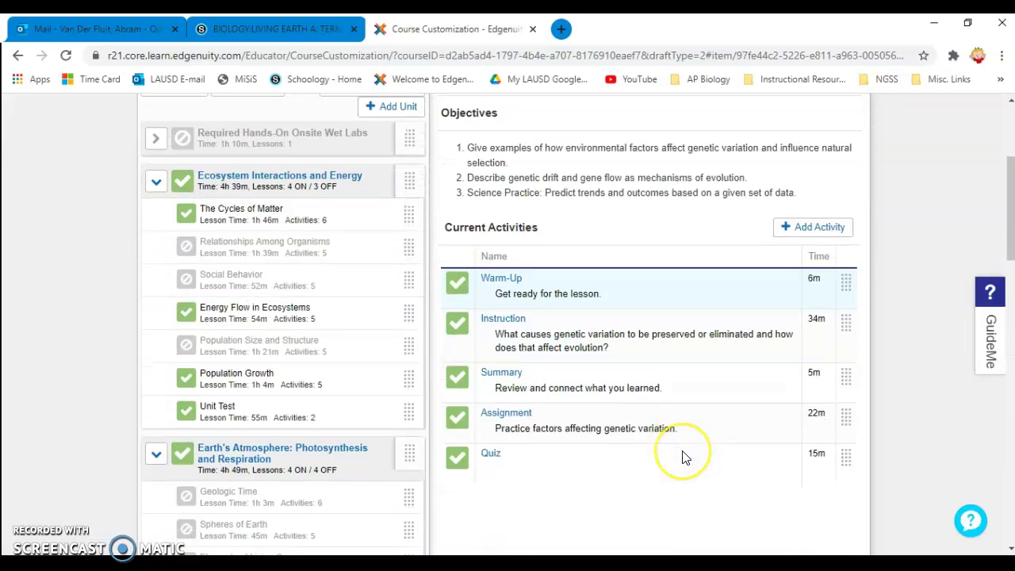
{"action": "scroll", "coordinate": [227, 423], "scroll_direction": "down", "scroll_amount": 12}
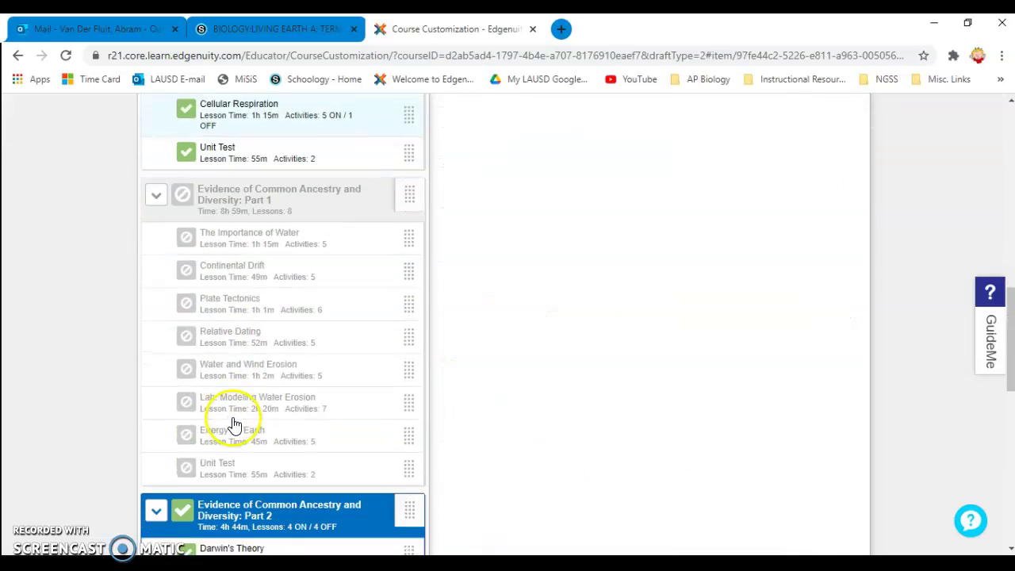
{"action": "scroll", "coordinate": [158, 396], "scroll_direction": "down", "scroll_amount": 3}
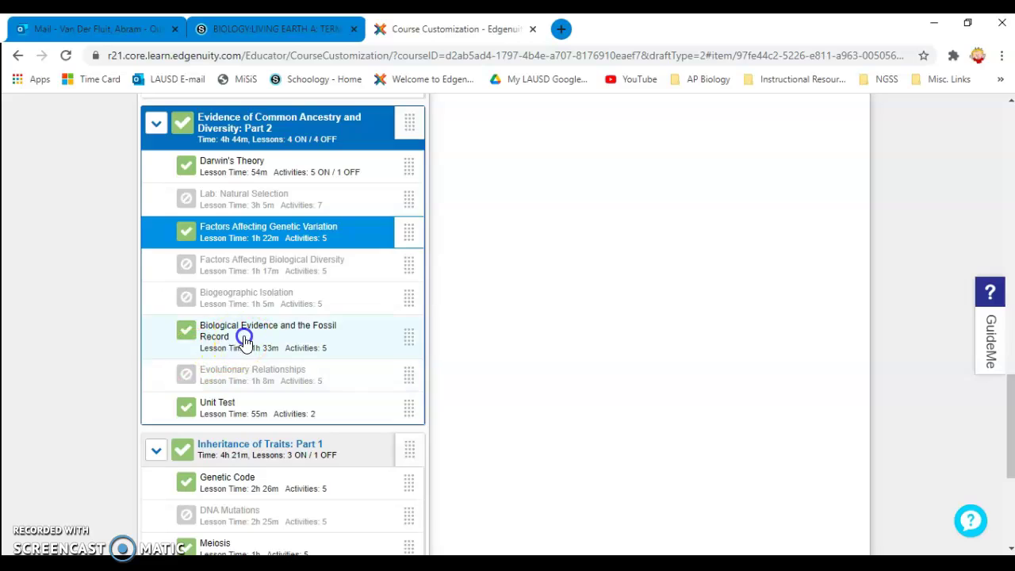
{"action": "left_click", "coordinate": [208, 336]}
{"action": "scroll", "coordinate": [666, 435], "scroll_direction": "down", "scroll_amount": 3}
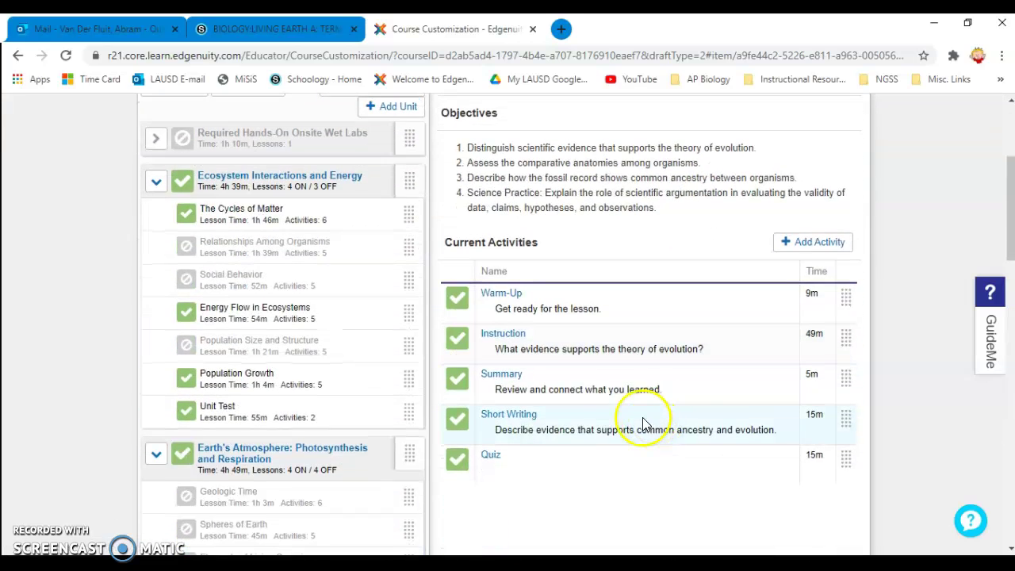
{"action": "scroll", "coordinate": [644, 423], "scroll_direction": "down", "scroll_amount": 15}
{"action": "scroll", "coordinate": [89, 435], "scroll_direction": "down", "scroll_amount": 3}
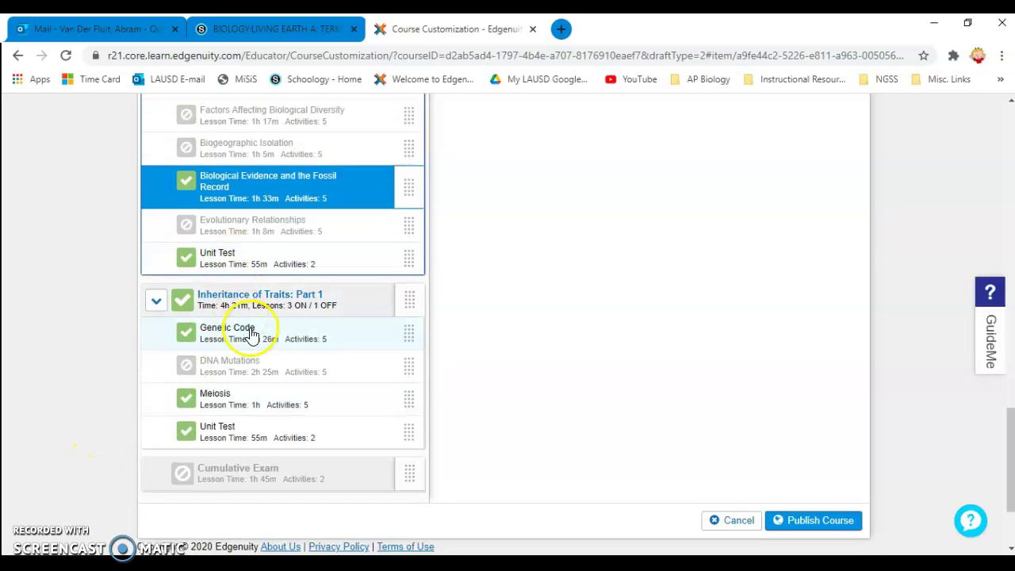
- Turn off the Project activity in the Genetic Code lesson
{"action": "left_click", "coordinate": [250, 335]}
{"action": "scroll", "coordinate": [611, 447], "scroll_direction": "down", "scroll_amount": 3}
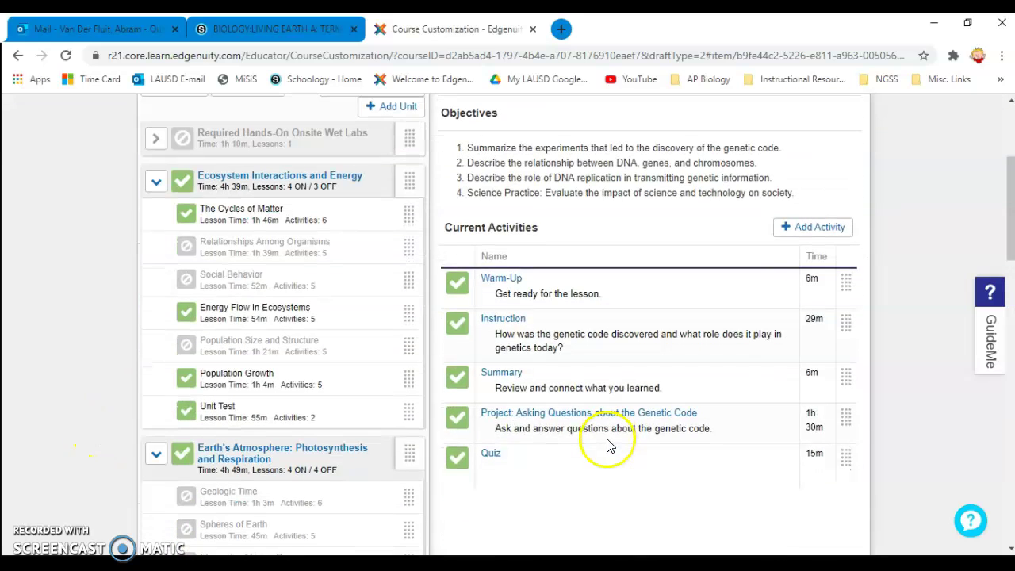
{"action": "scroll", "coordinate": [606, 446], "scroll_direction": "down", "scroll_amount": 2}
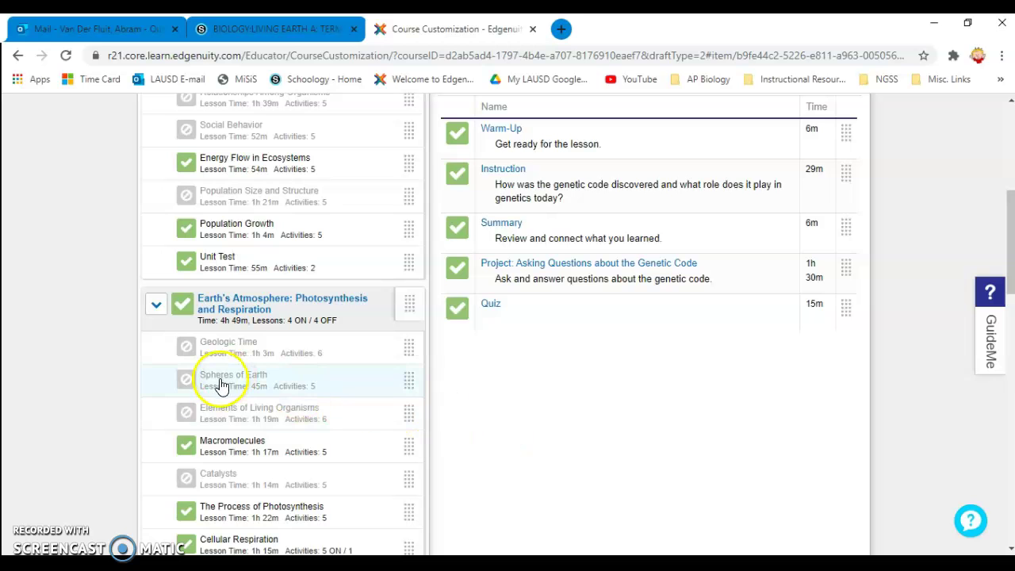
{"action": "scroll", "coordinate": [219, 391], "scroll_direction": "down", "scroll_amount": 2}
{"action": "scroll", "coordinate": [238, 373], "scroll_direction": "up", "scroll_amount": 2}
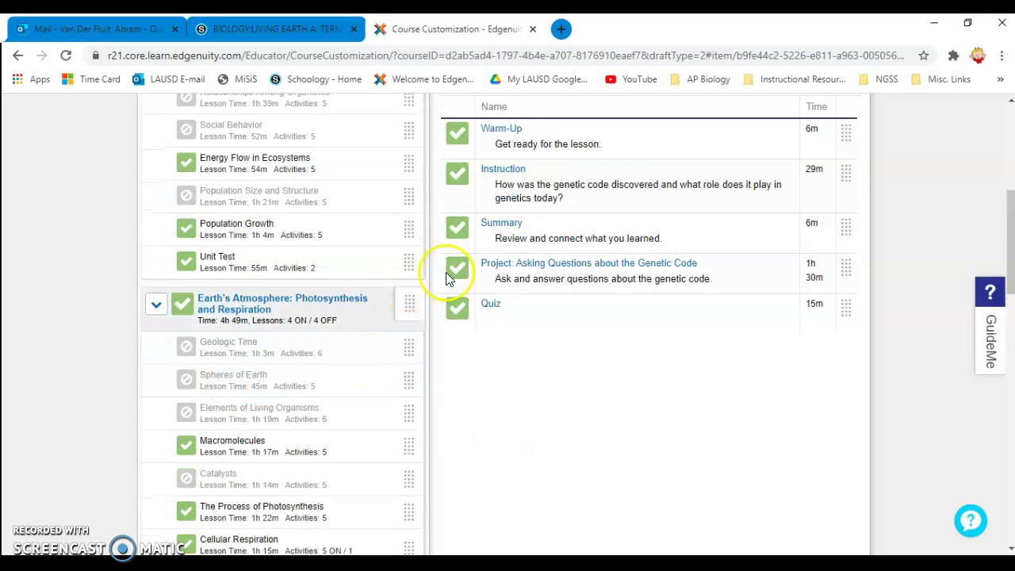
{"action": "left_click", "coordinate": [459, 269]}
{"action": "scroll", "coordinate": [171, 444], "scroll_direction": "down", "scroll_amount": 5}
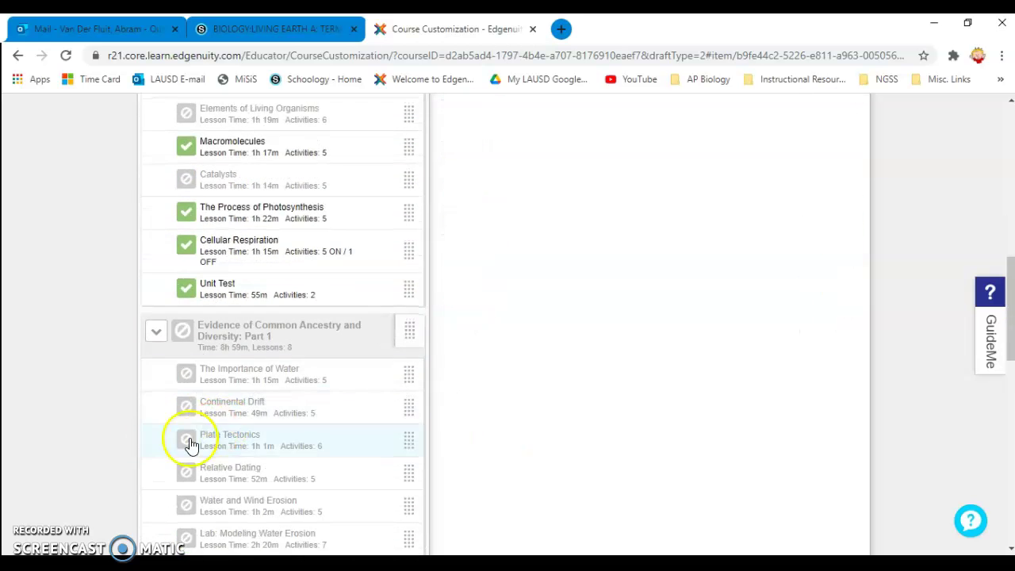
{"action": "scroll", "coordinate": [127, 459], "scroll_direction": "down", "scroll_amount": 9}
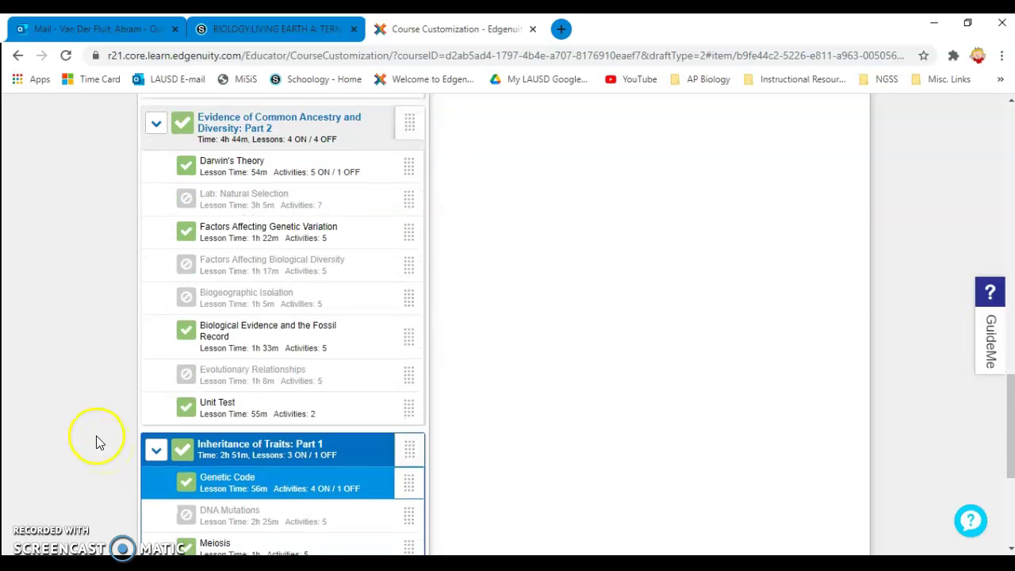
- Review the Meiosis lesson's objectives and activities
{"action": "left_click", "coordinate": [226, 327]}
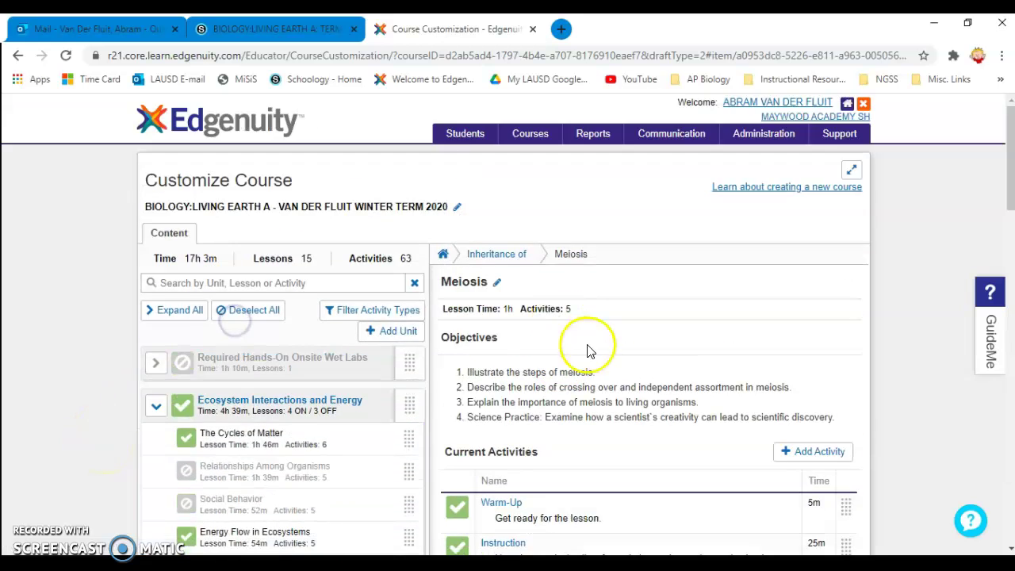
{"action": "scroll", "coordinate": [594, 347], "scroll_direction": "down", "scroll_amount": 3}
{"action": "scroll", "coordinate": [603, 417], "scroll_direction": "down", "scroll_amount": 10}
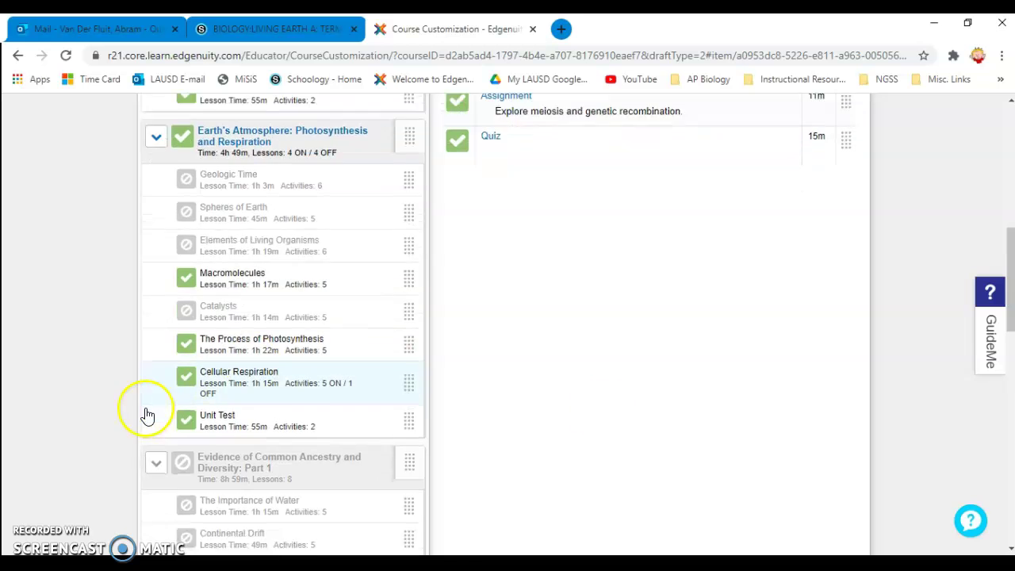
{"action": "scroll", "coordinate": [67, 425], "scroll_direction": "down", "scroll_amount": 6}
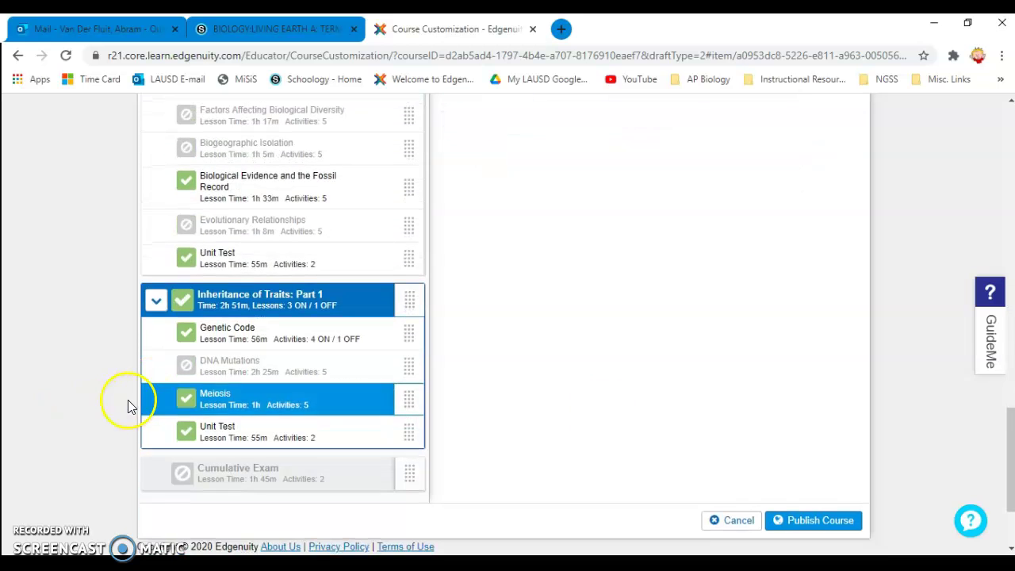
{"action": "scroll", "coordinate": [238, 417], "scroll_direction": "up", "scroll_amount": 10}
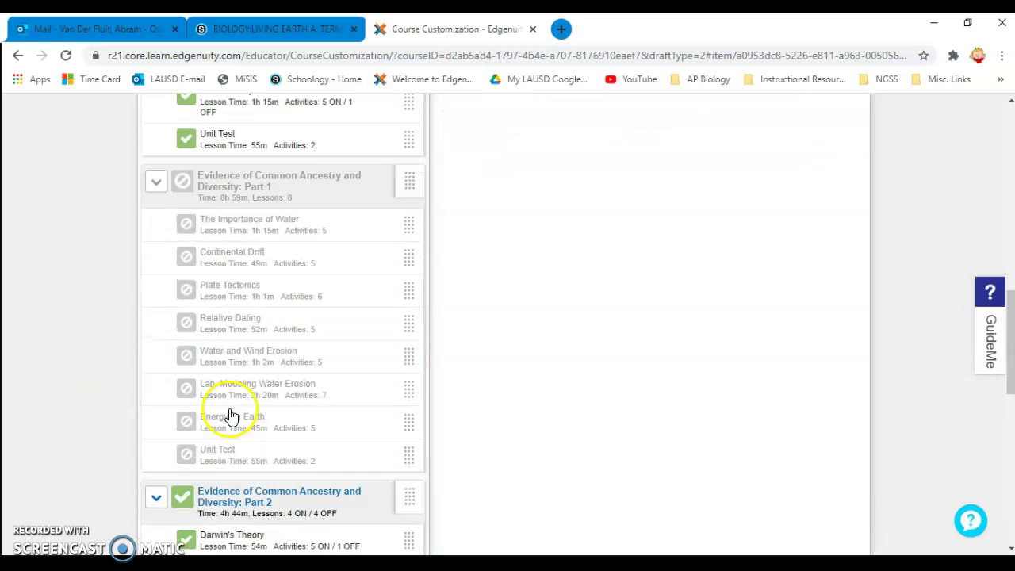
{"action": "scroll", "coordinate": [449, 417], "scroll_direction": "up", "scroll_amount": 4}
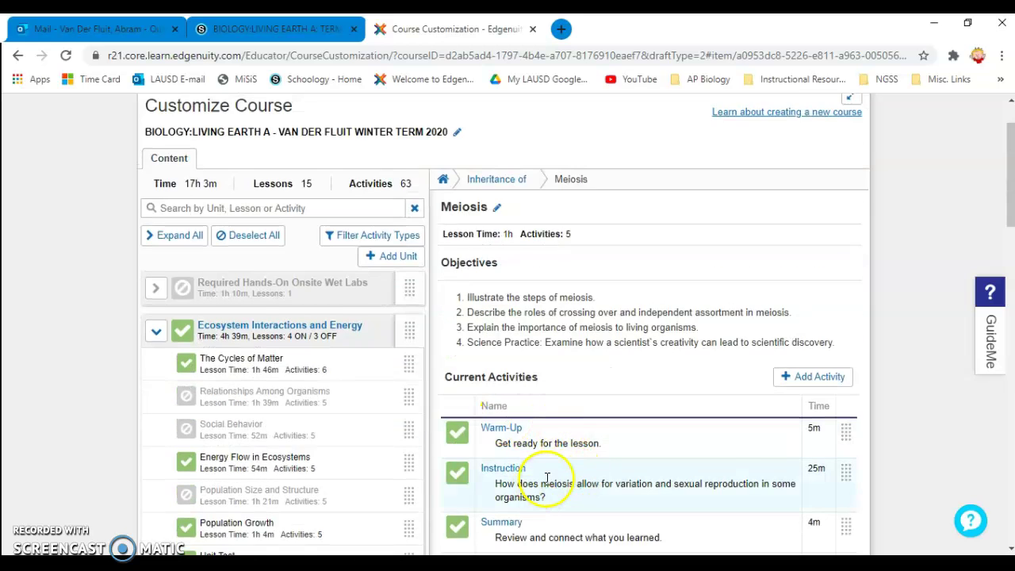
{"action": "scroll", "coordinate": [547, 479], "scroll_direction": "down", "scroll_amount": 3}
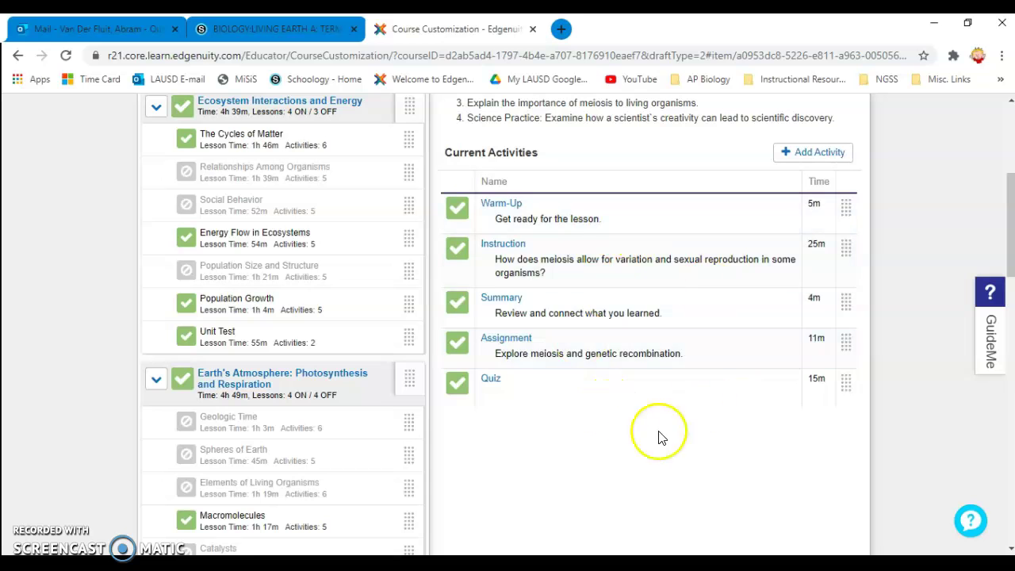
{"action": "scroll", "coordinate": [576, 396], "scroll_direction": "up", "scroll_amount": 4}
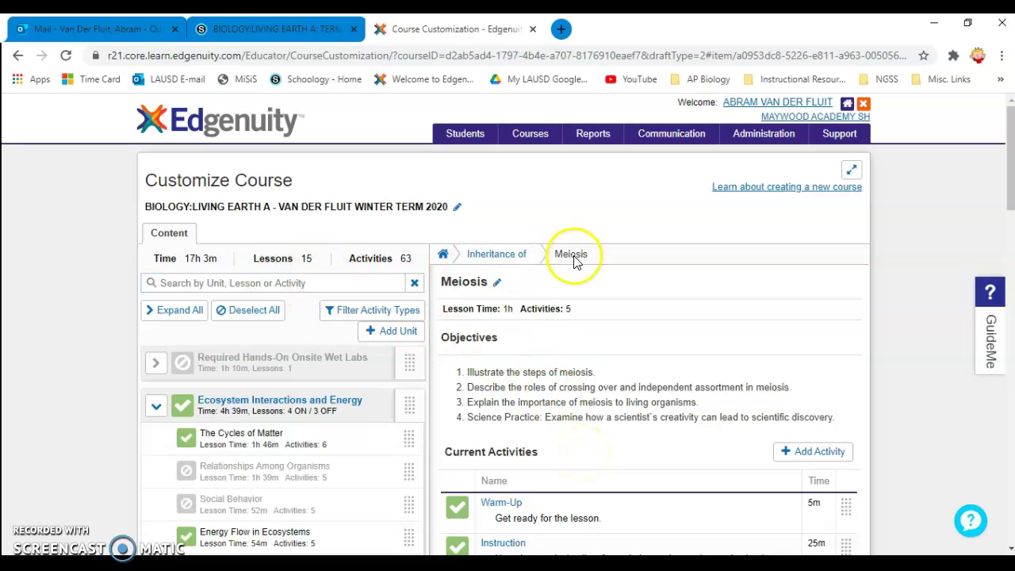
{"action": "scroll", "coordinate": [878, 413], "scroll_direction": "down", "scroll_amount": 15}
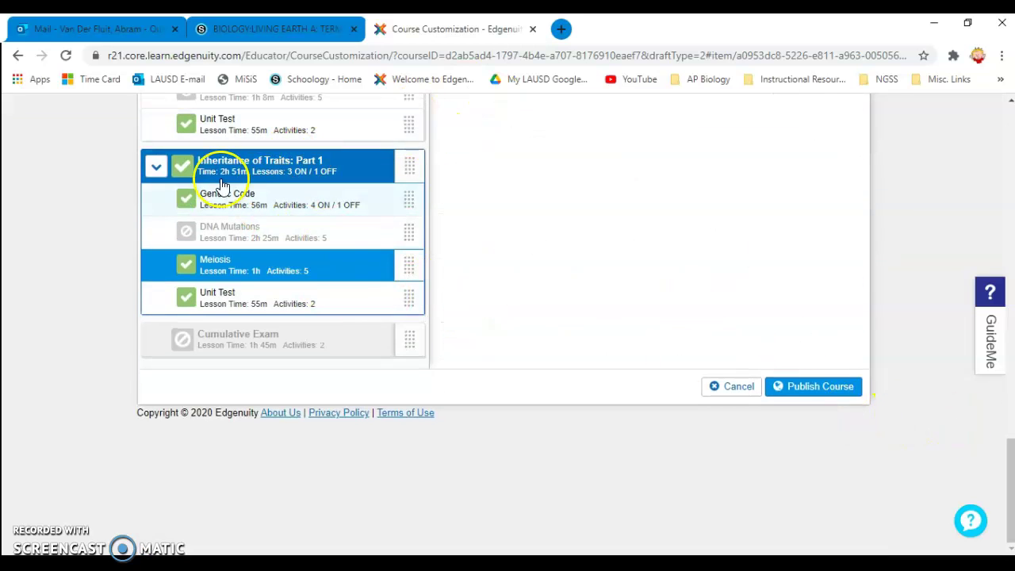
- Publish the customized course, confirm, and go to Check Course Options from the success message
{"action": "left_click", "coordinate": [816, 388]}
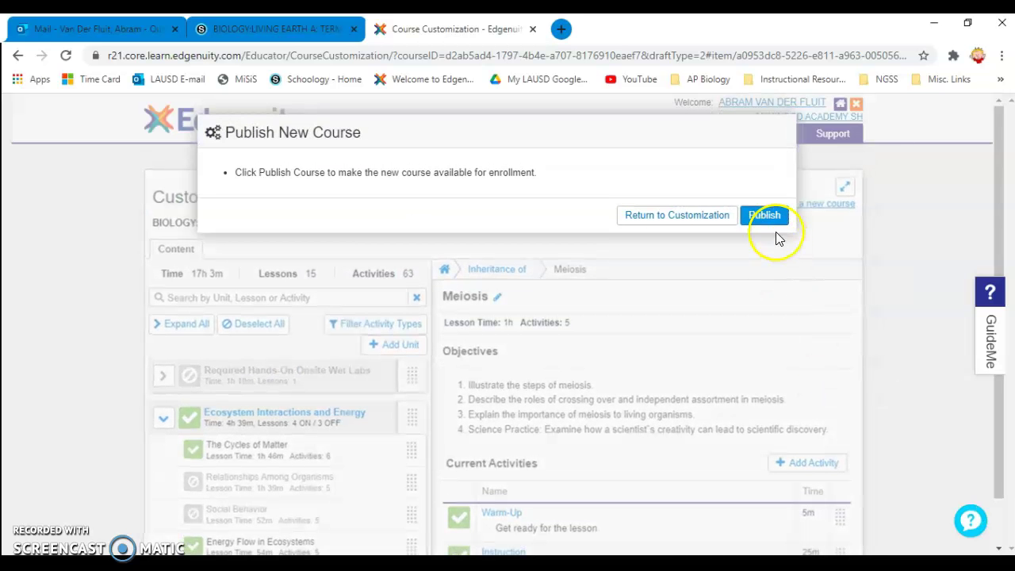
{"action": "left_click", "coordinate": [766, 216]}
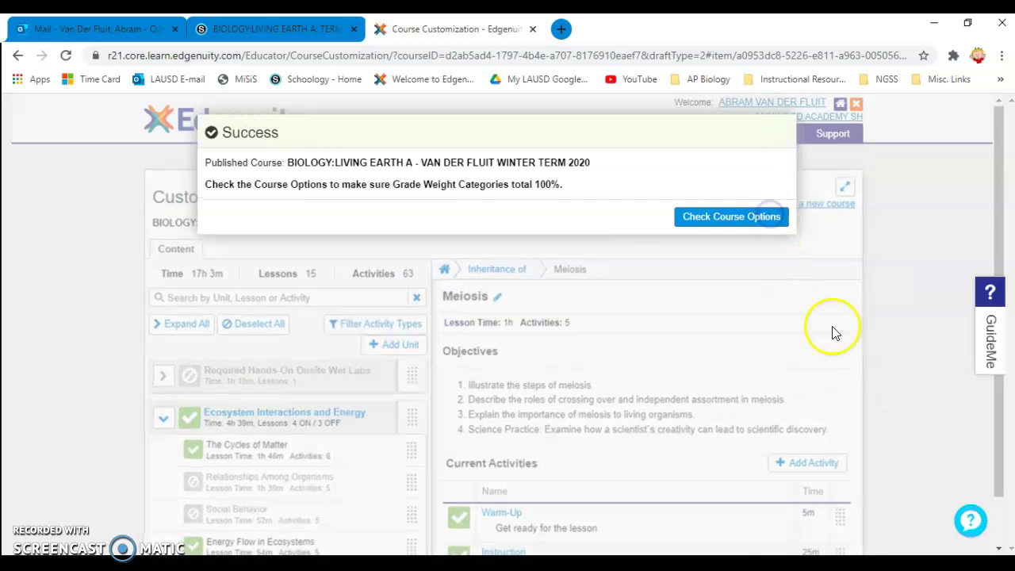
{"action": "left_click", "coordinate": [729, 222]}
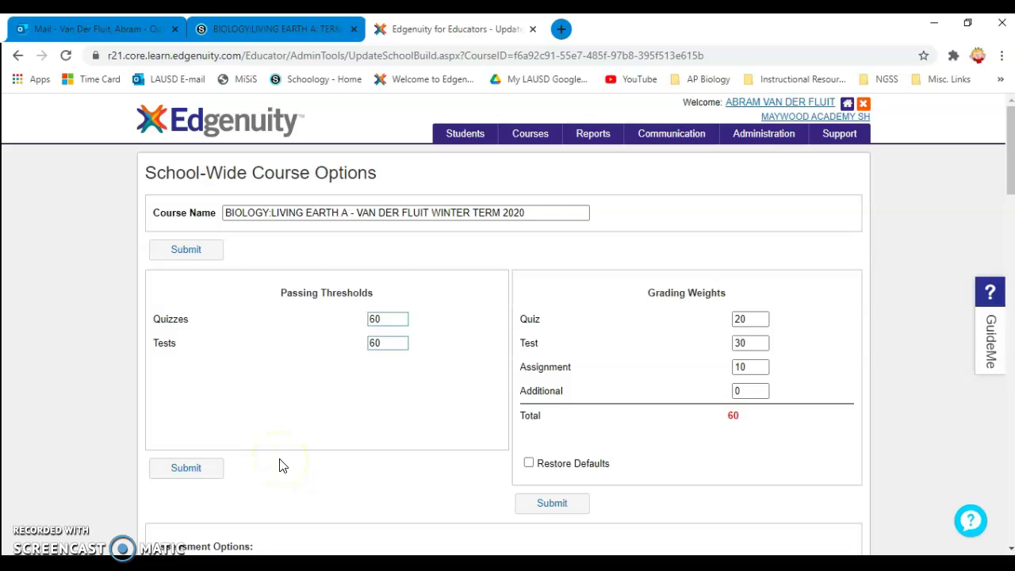
- Set the quiz and test passing thresholds to 50 and save, updating the course and its current students
{"action": "left_click_drag", "start_coordinate": [381, 319], "coordinate": [354, 323]}
{"action": "type", "text": "50"}
{"action": "left_click", "coordinate": [380, 343]}
{"action": "type", "text": "50"}
{"action": "left_click", "coordinate": [203, 474]}
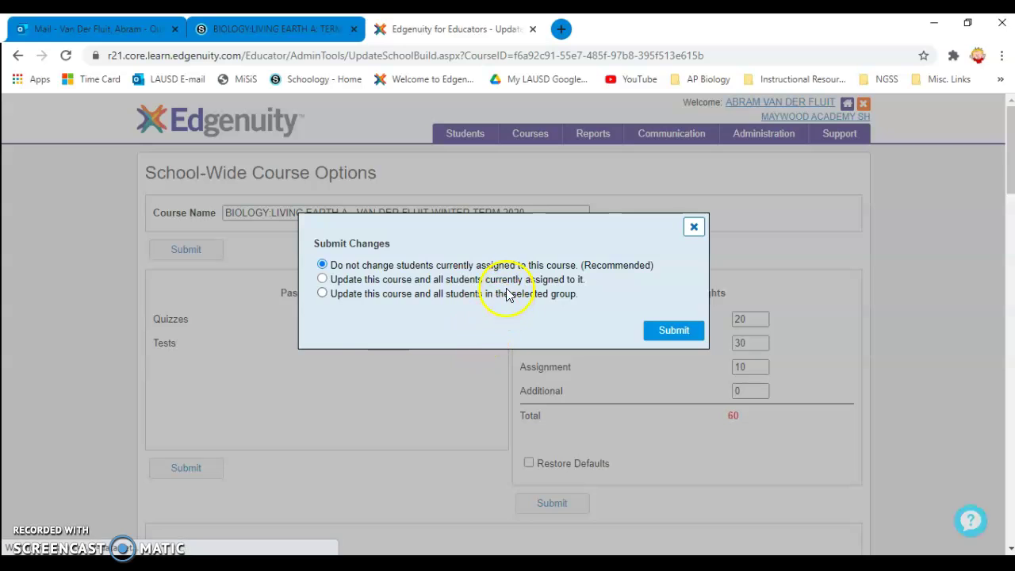
{"action": "left_click", "coordinate": [323, 279]}
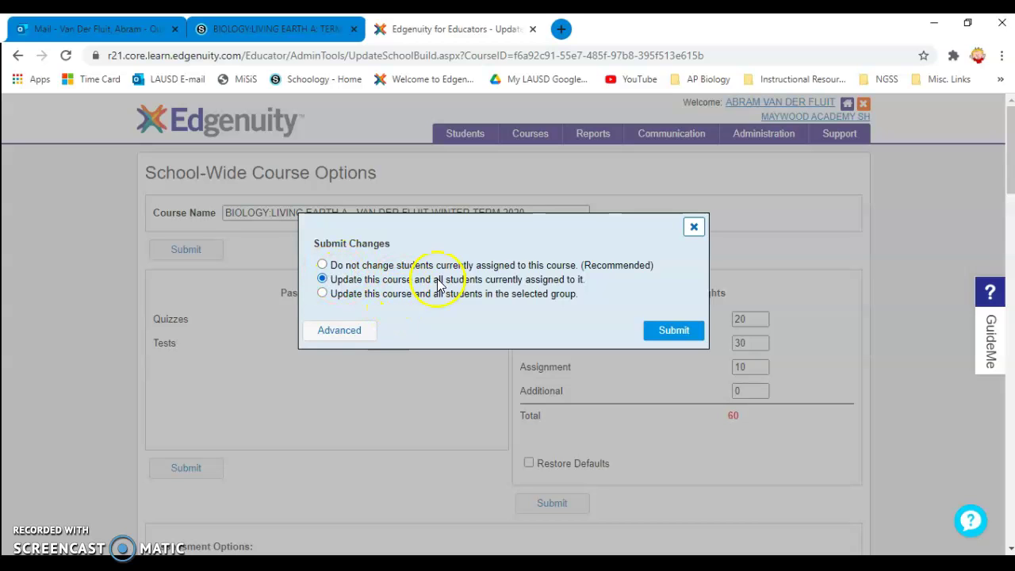
{"action": "left_click", "coordinate": [675, 336]}
{"action": "scroll", "coordinate": [829, 389], "scroll_direction": "down", "scroll_amount": 2}
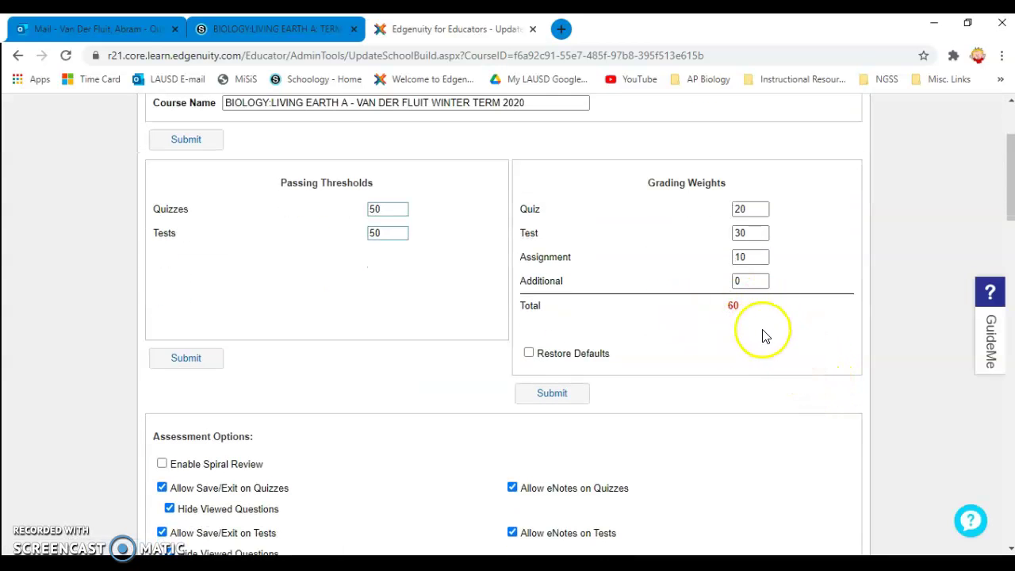
{"action": "scroll", "coordinate": [764, 335], "scroll_direction": "up", "scroll_amount": 1}
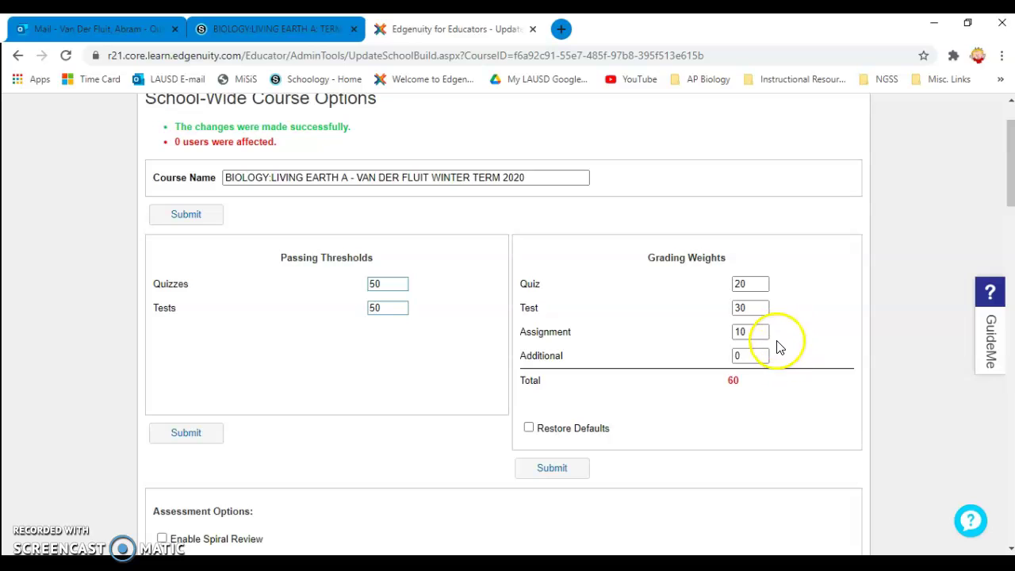
- Change the Assignment weight from 10 to 40 and the Quiz weight from 20 to 30, totalling 100
{"action": "left_click", "coordinate": [762, 332]}
{"action": "left_click_drag", "start_coordinate": [762, 333], "coordinate": [672, 332]}
{"action": "type", "text": "40"}
{"action": "left_click", "coordinate": [729, 306]}
{"action": "left_click", "coordinate": [756, 284]}
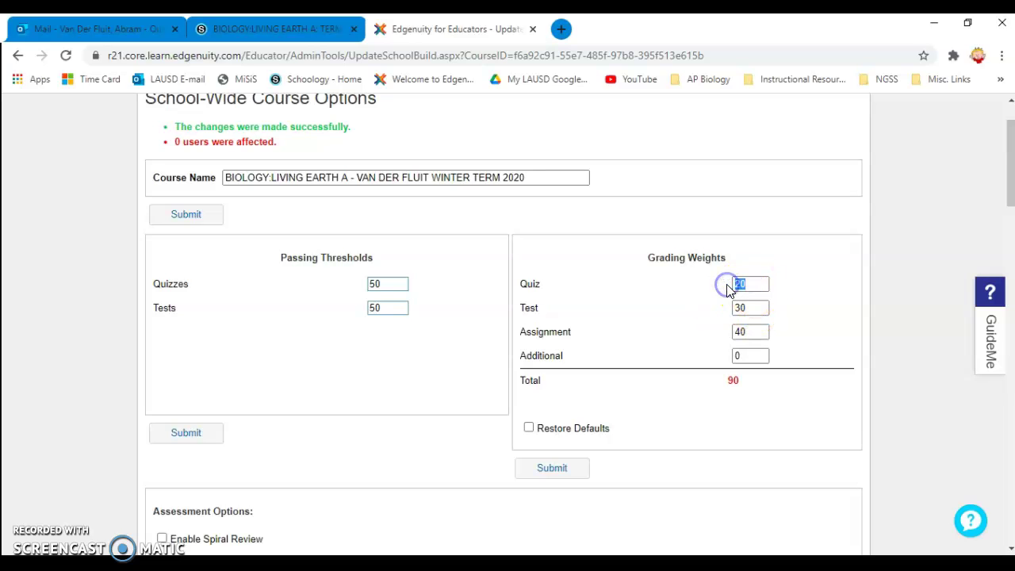
{"action": "type", "text": "30"}
{"action": "left_click", "coordinate": [809, 288]}
{"action": "left_click", "coordinate": [747, 328]}
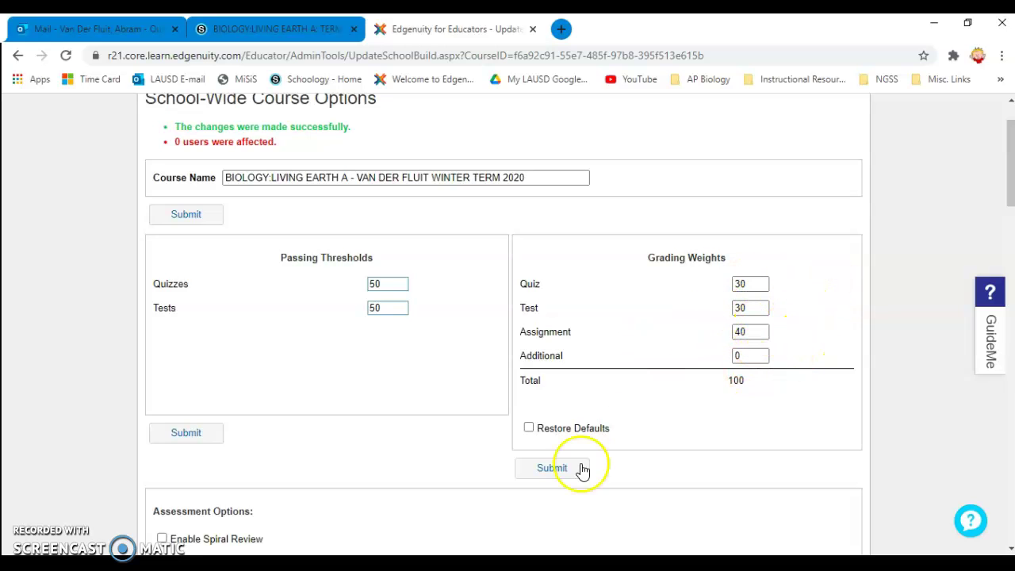
{"action": "scroll", "coordinate": [664, 436], "scroll_direction": "down", "scroll_amount": 2}
{"action": "scroll", "coordinate": [732, 375], "scroll_direction": "down", "scroll_amount": 2}
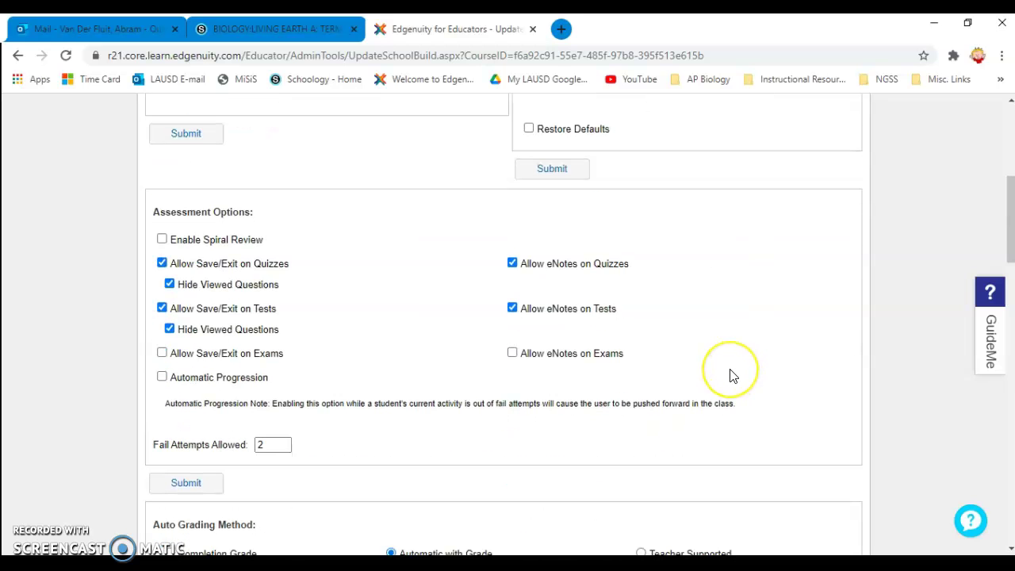
- Submit the grading weights and set Fail Attempts Allowed to 100 in Assessment Options
{"action": "scroll", "coordinate": [732, 375], "scroll_direction": "down", "scroll_amount": 2}
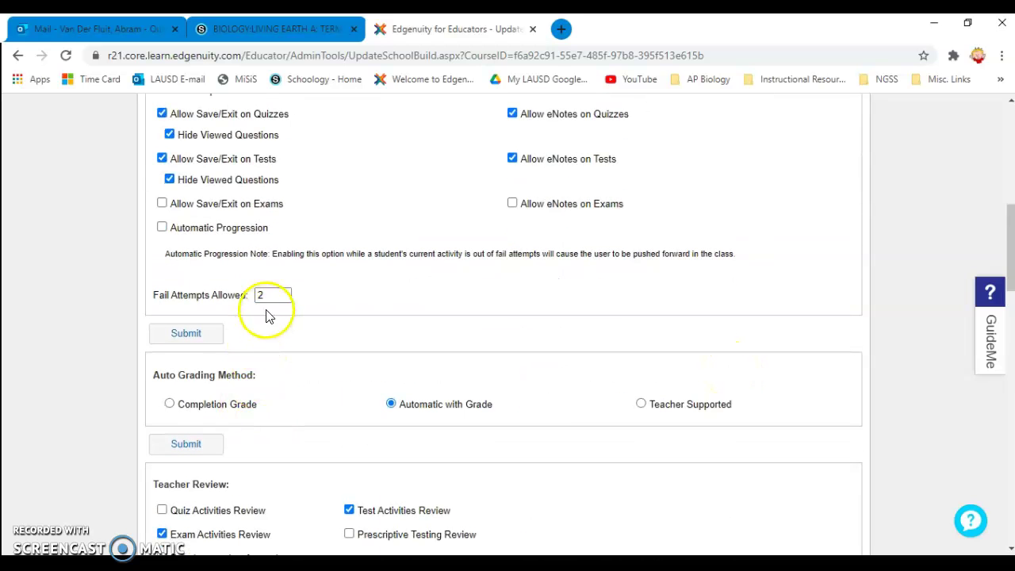
{"action": "key", "text": "Return"}
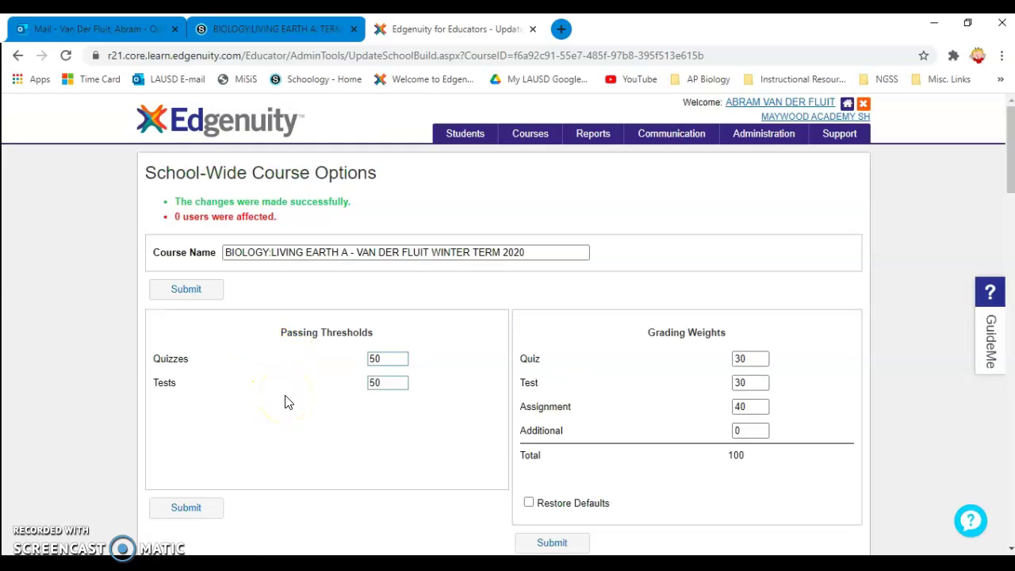
{"action": "scroll", "coordinate": [288, 402], "scroll_direction": "down", "scroll_amount": 1}
{"action": "scroll", "coordinate": [288, 402], "scroll_direction": "down", "scroll_amount": 5}
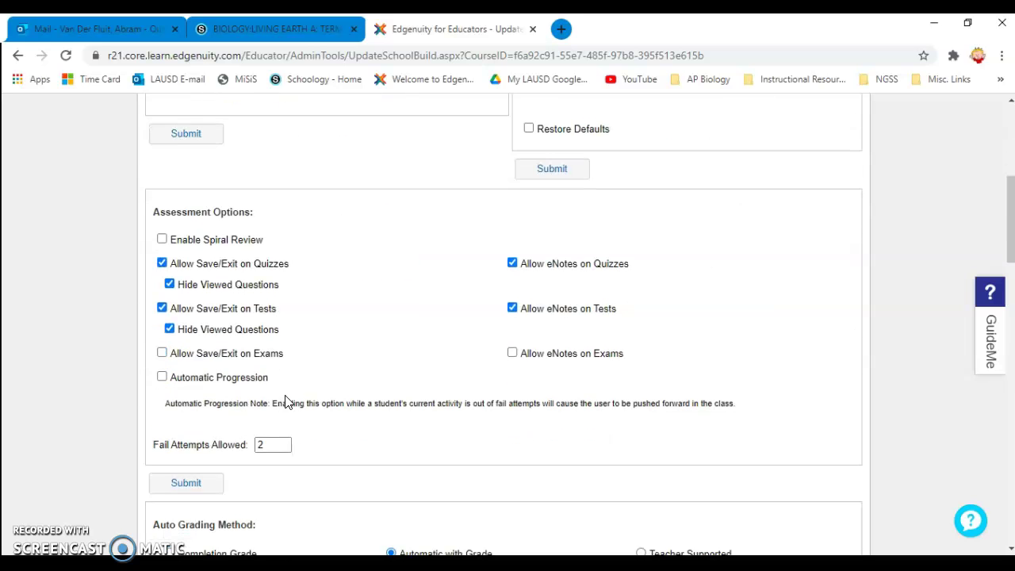
{"action": "left_click", "coordinate": [267, 369]}
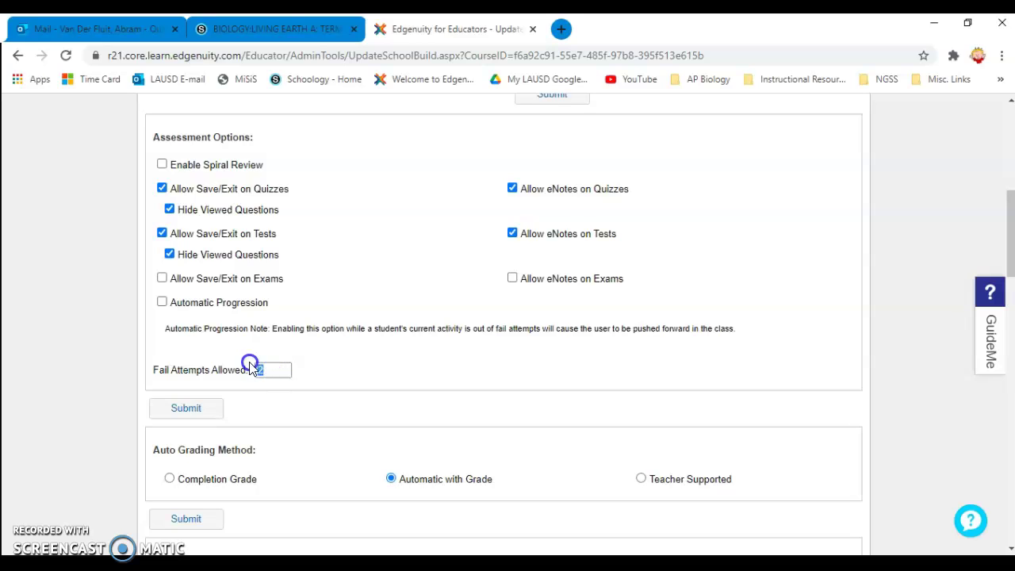
{"action": "type", "text": "100"}
{"action": "left_click", "coordinate": [343, 350]}
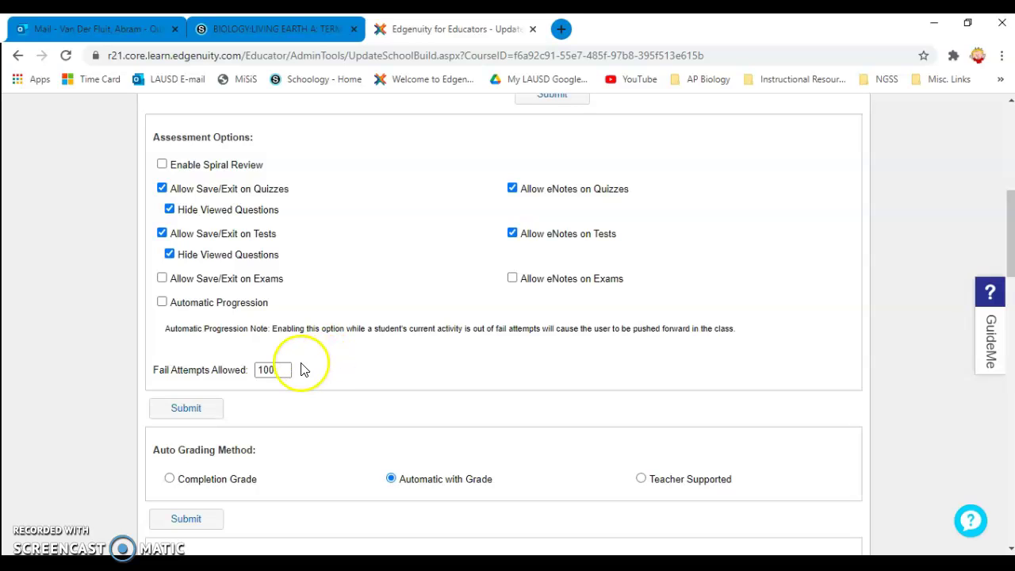
{"action": "left_click", "coordinate": [326, 369]}
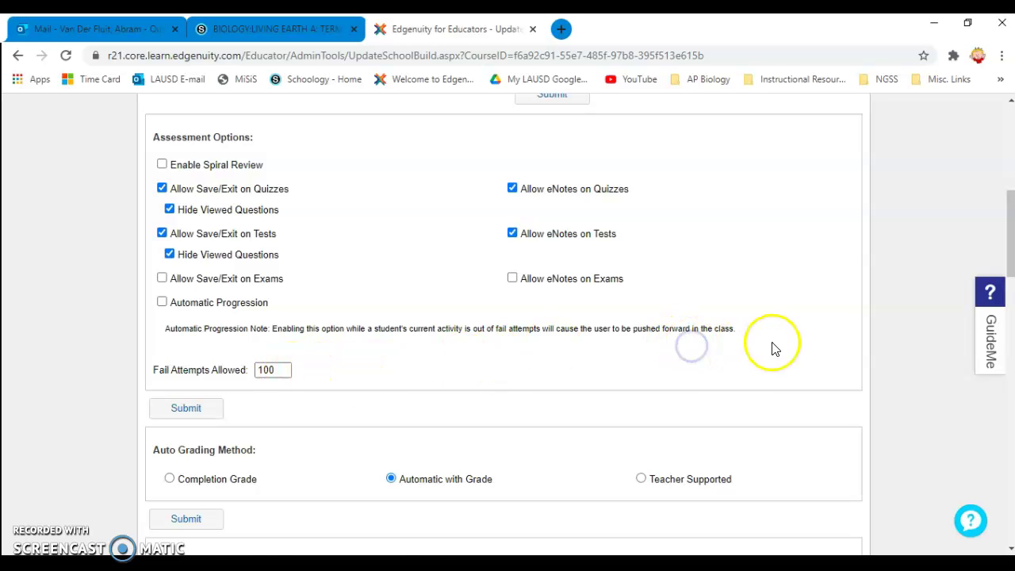
- Uncheck Exam Activities Review and Test Activities Review under Teacher Review
{"action": "scroll", "coordinate": [782, 343], "scroll_direction": "down", "scroll_amount": 1}
{"action": "scroll", "coordinate": [782, 342], "scroll_direction": "down", "scroll_amount": 3}
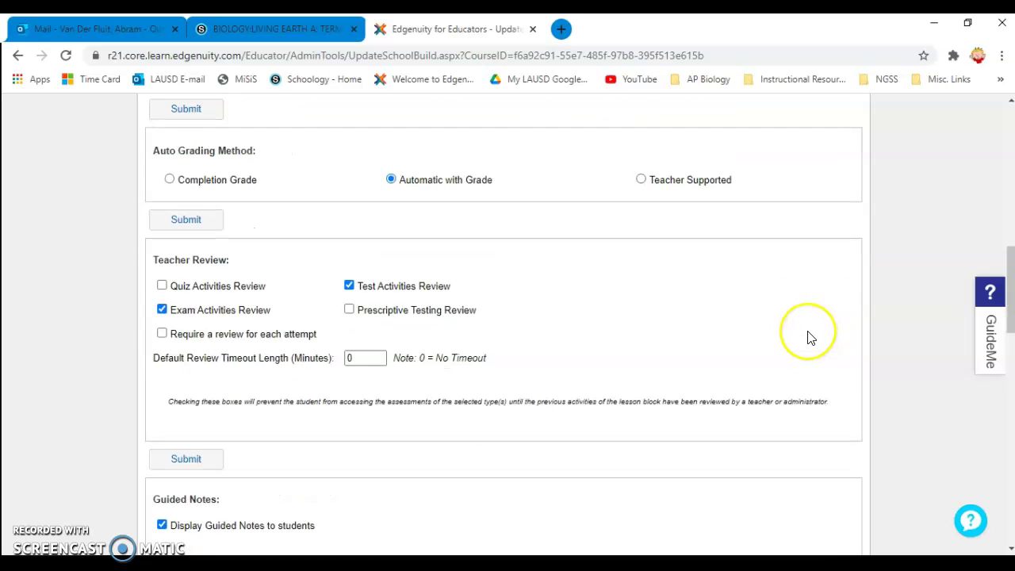
{"action": "scroll", "coordinate": [809, 339], "scroll_direction": "down", "scroll_amount": 1}
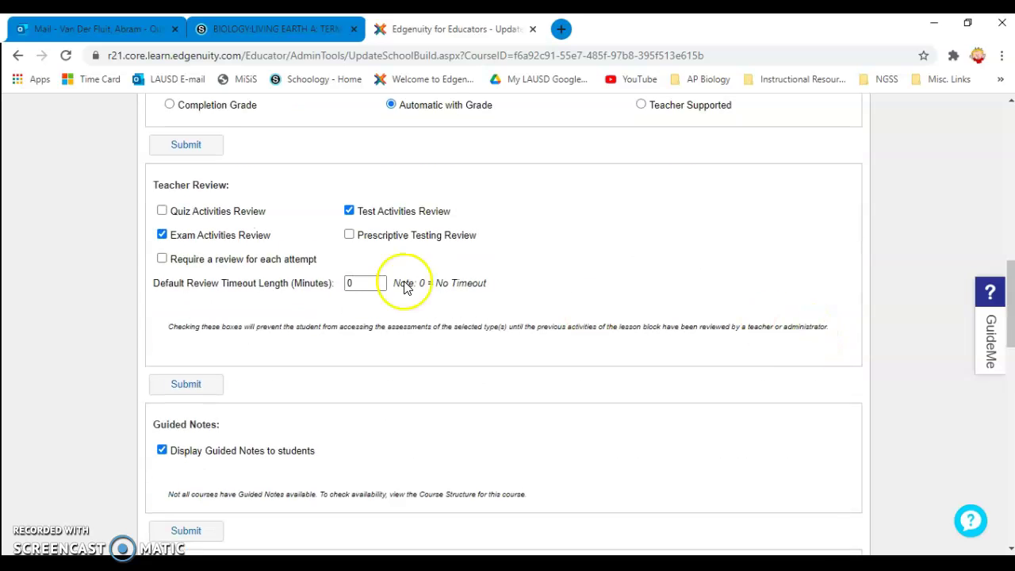
{"action": "left_click", "coordinate": [162, 235]}
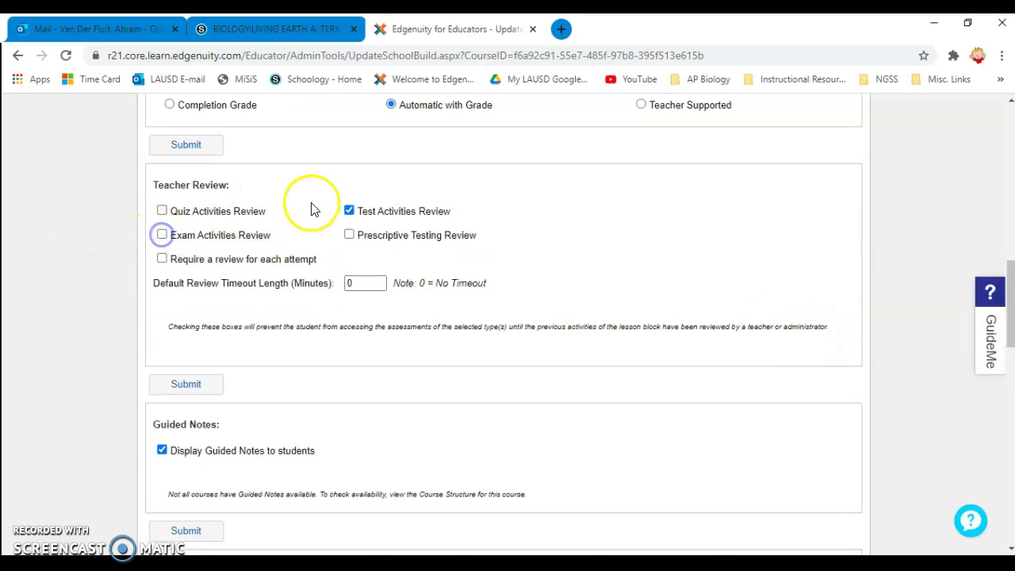
{"action": "left_click", "coordinate": [349, 211]}
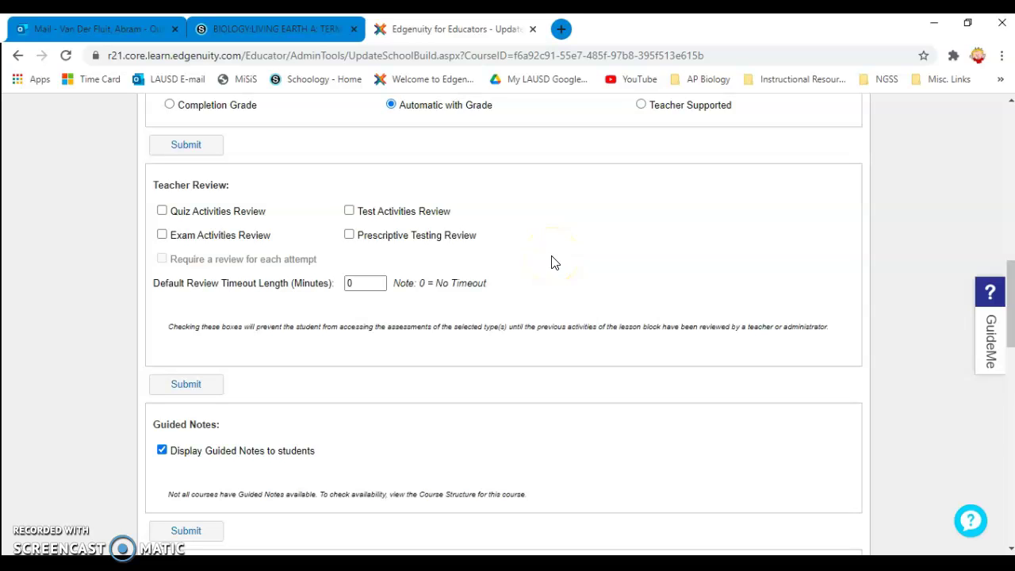
{"action": "scroll", "coordinate": [612, 283], "scroll_direction": "down", "scroll_amount": 3}
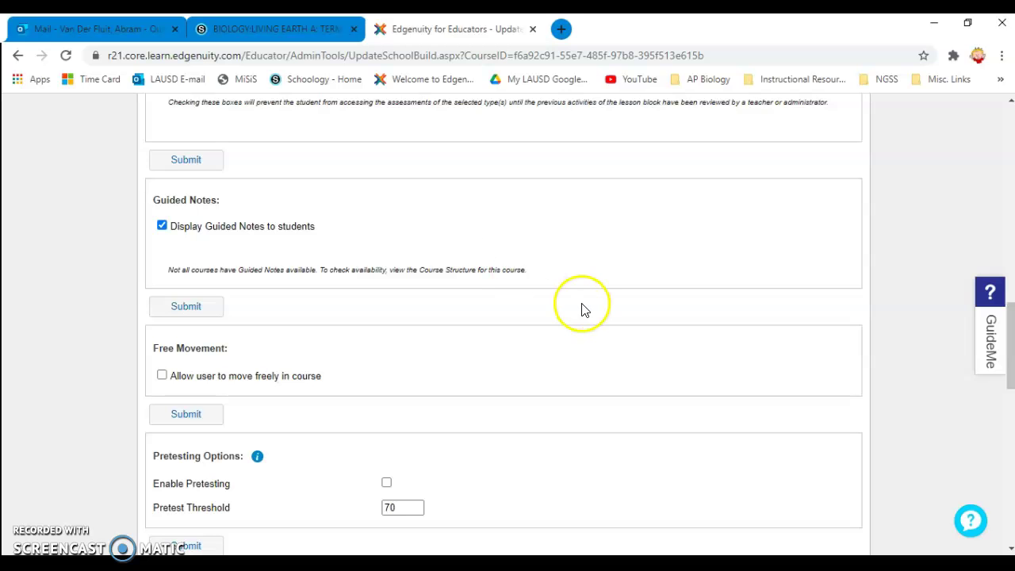
- Change the Quizzes time limit for assessments from 60 to 120 minutes
{"action": "scroll", "coordinate": [582, 309], "scroll_direction": "down", "scroll_amount": 2}
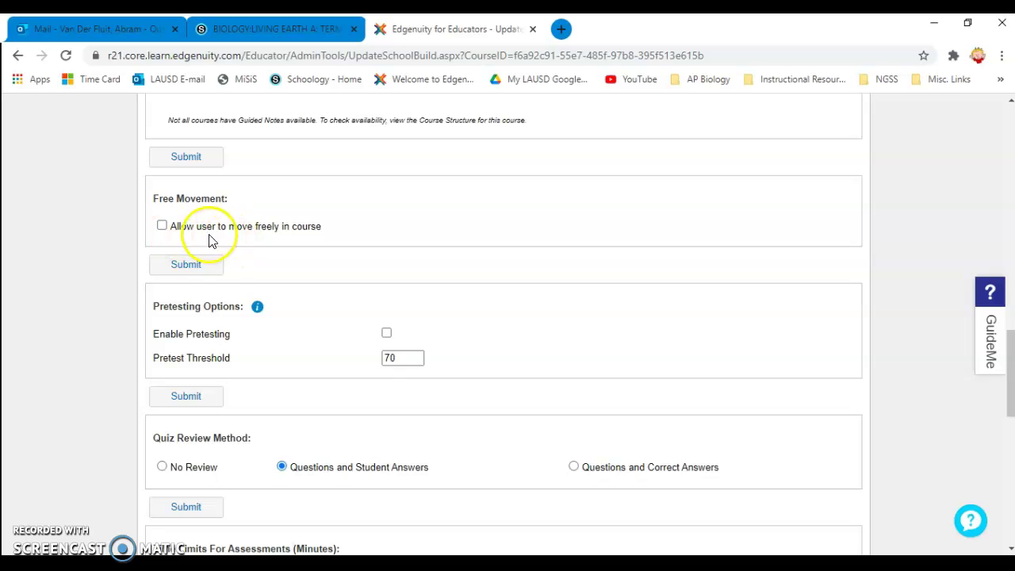
{"action": "scroll", "coordinate": [523, 325], "scroll_direction": "down", "scroll_amount": 1}
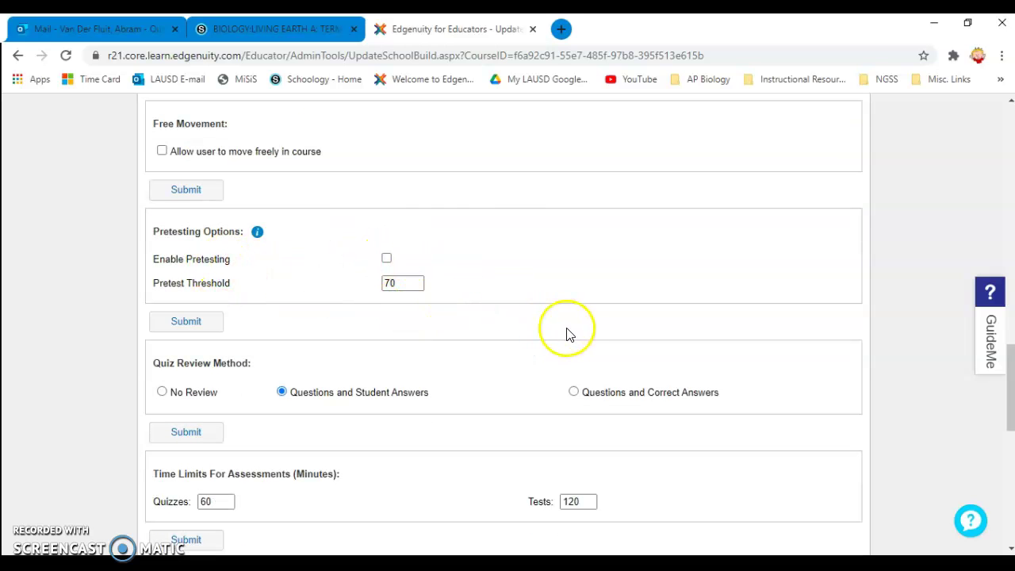
{"action": "scroll", "coordinate": [568, 334], "scroll_direction": "down", "scroll_amount": 1}
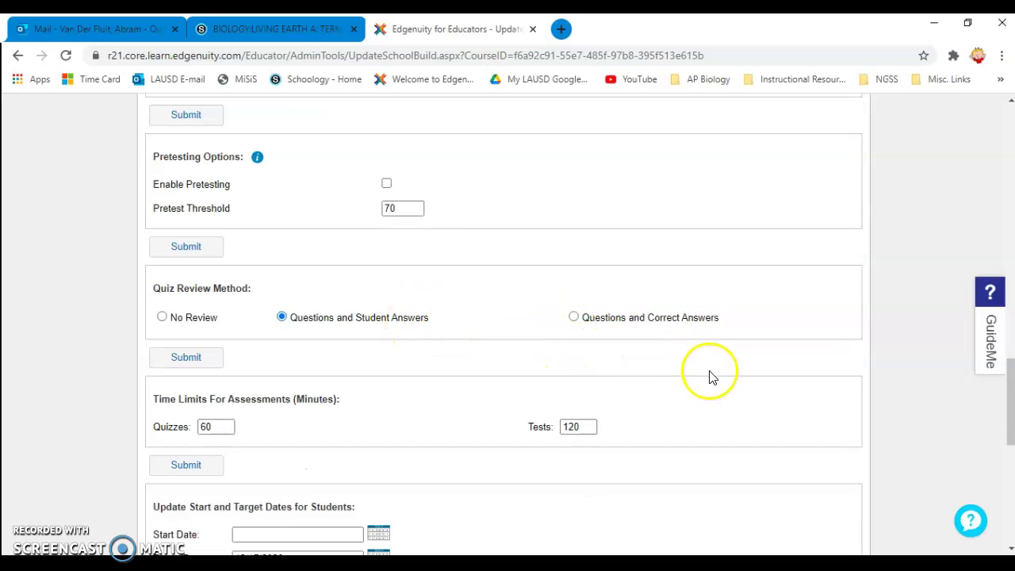
{"action": "scroll", "coordinate": [710, 376], "scroll_direction": "down", "scroll_amount": 1}
{"action": "left_click_drag", "start_coordinate": [216, 351], "coordinate": [181, 349]}
{"action": "type", "text": "120"}
{"action": "left_click", "coordinate": [510, 397]}
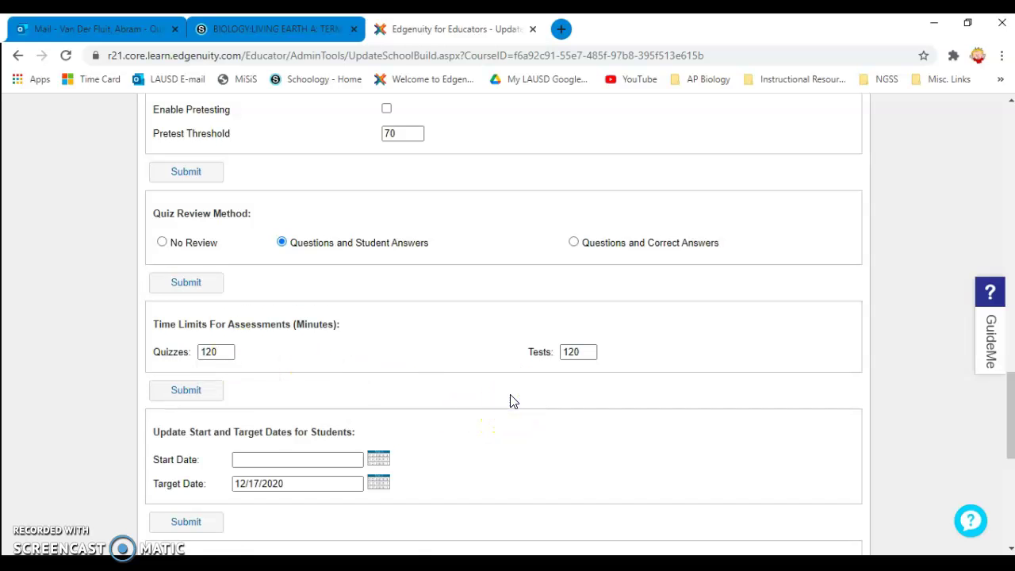
{"action": "scroll", "coordinate": [514, 401], "scroll_direction": "down", "scroll_amount": 1}
- Set the students' start date to December 21, 2020 and target date to January 11, 2021
{"action": "left_click", "coordinate": [500, 379]}
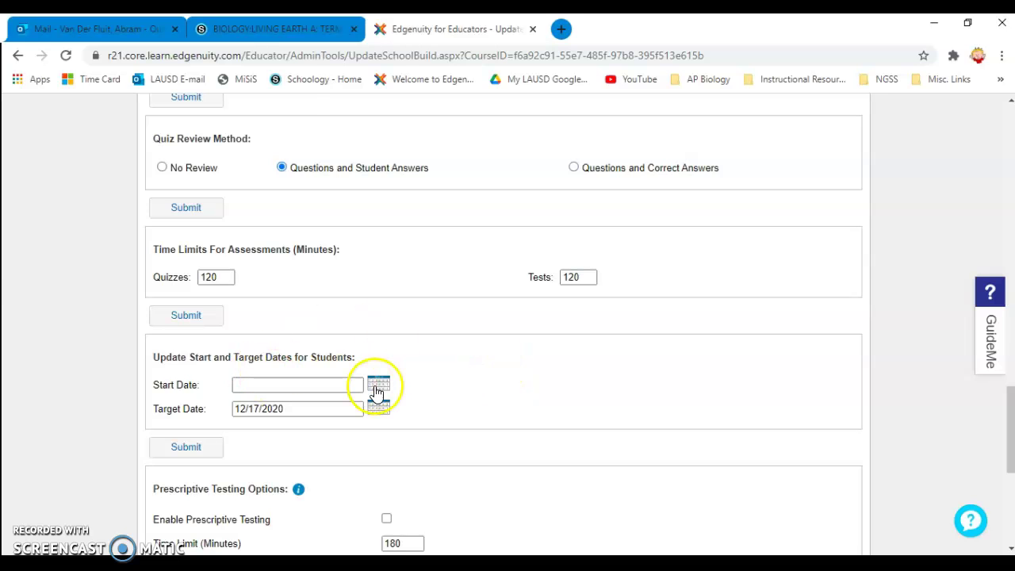
{"action": "left_click", "coordinate": [378, 383]}
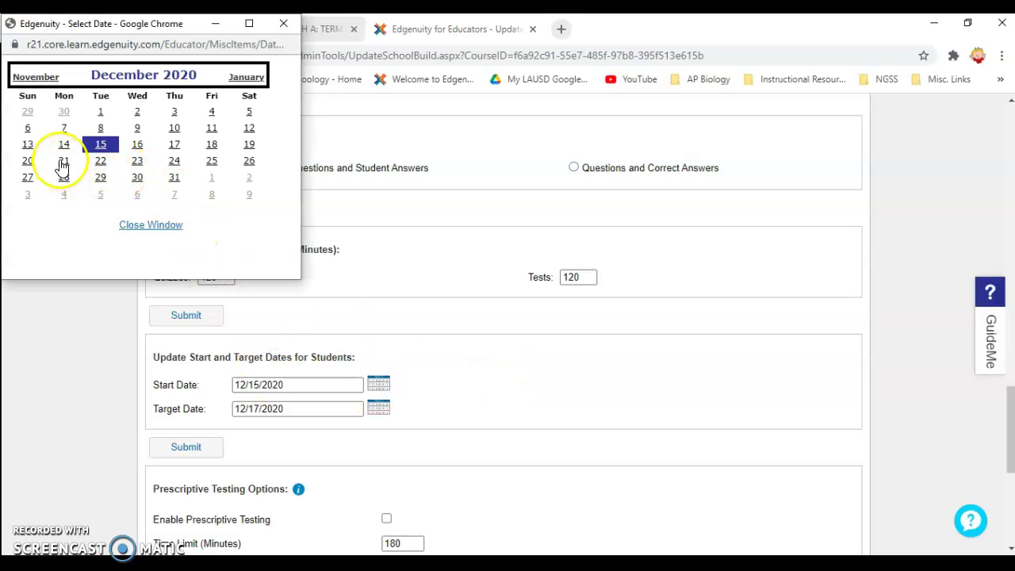
{"action": "left_click", "coordinate": [63, 162]}
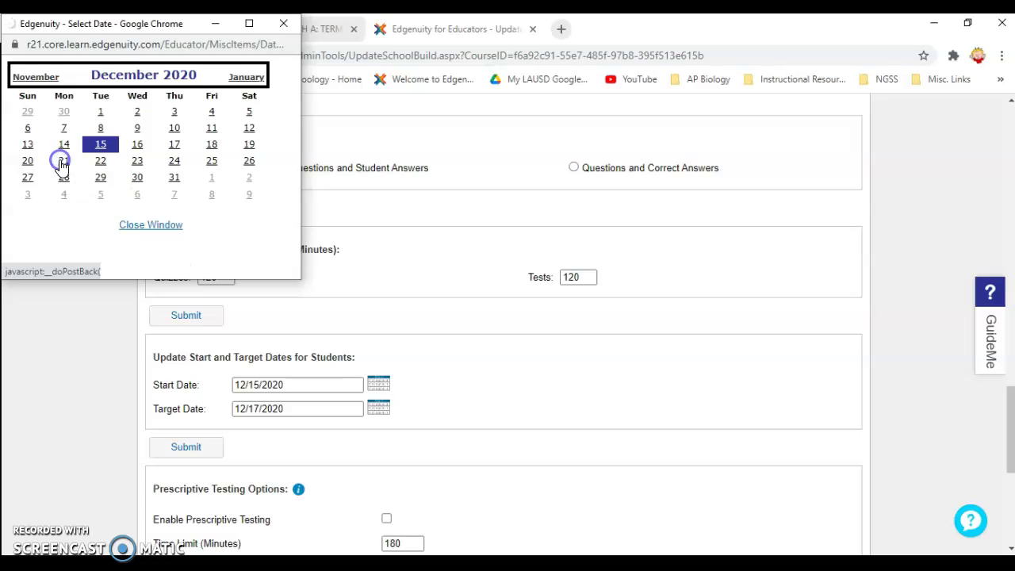
{"action": "left_click", "coordinate": [376, 412]}
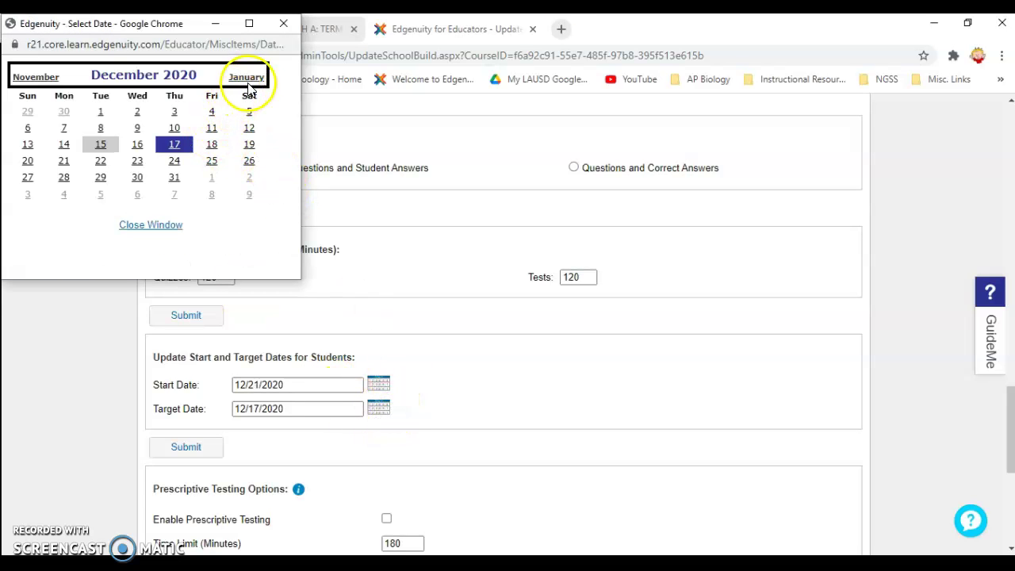
{"action": "left_click", "coordinate": [246, 78]}
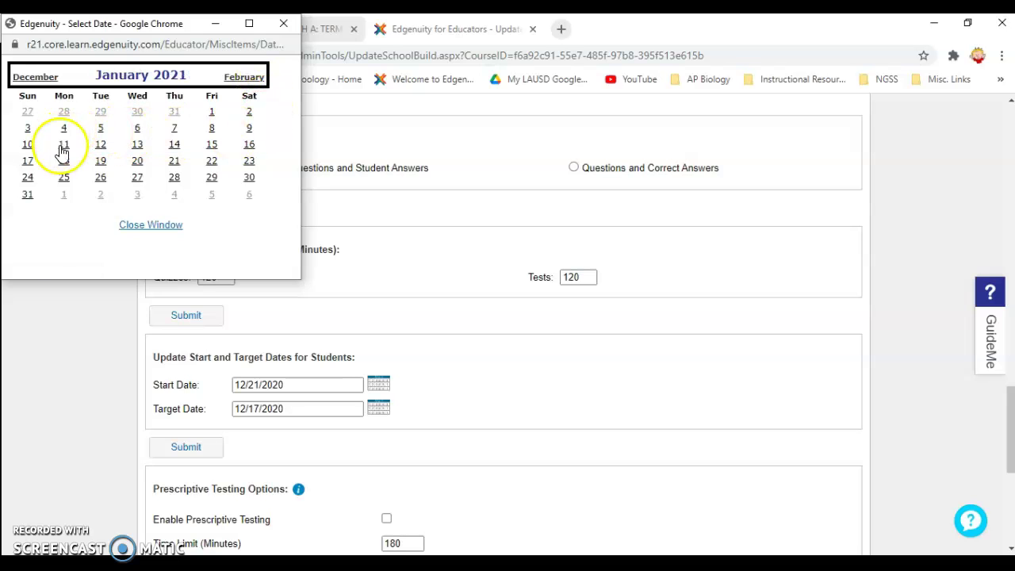
{"action": "left_click", "coordinate": [65, 148]}
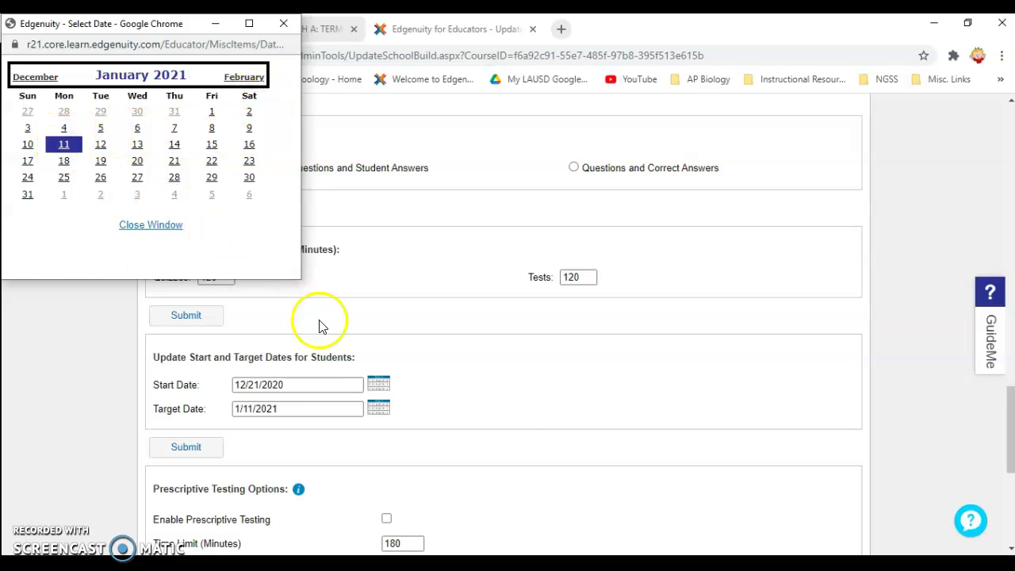
{"action": "left_click", "coordinate": [150, 225]}
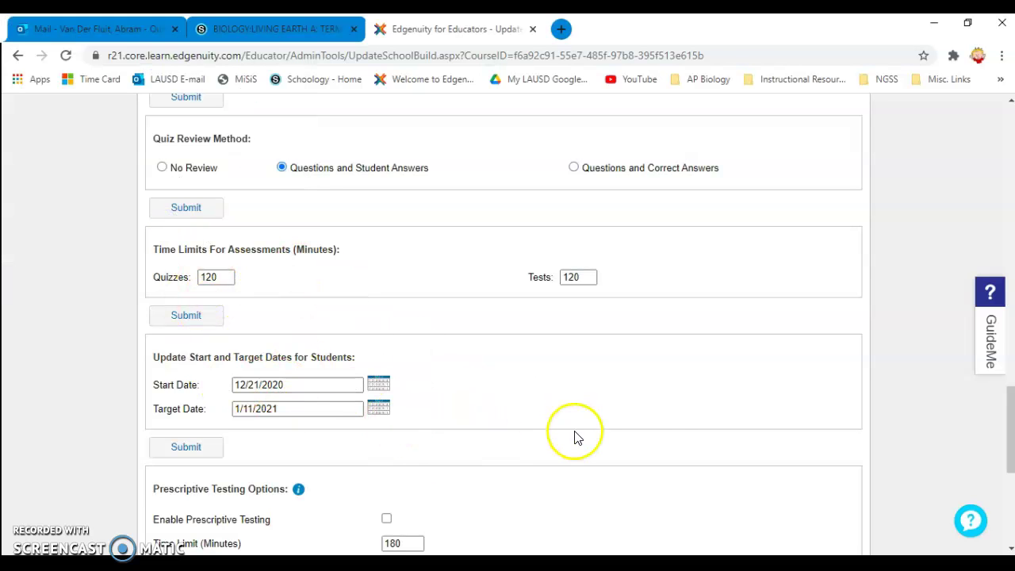
- Submit all course option changes, updating the course and all currently assigned students
{"action": "scroll", "coordinate": [658, 435], "scroll_direction": "down", "scroll_amount": 1}
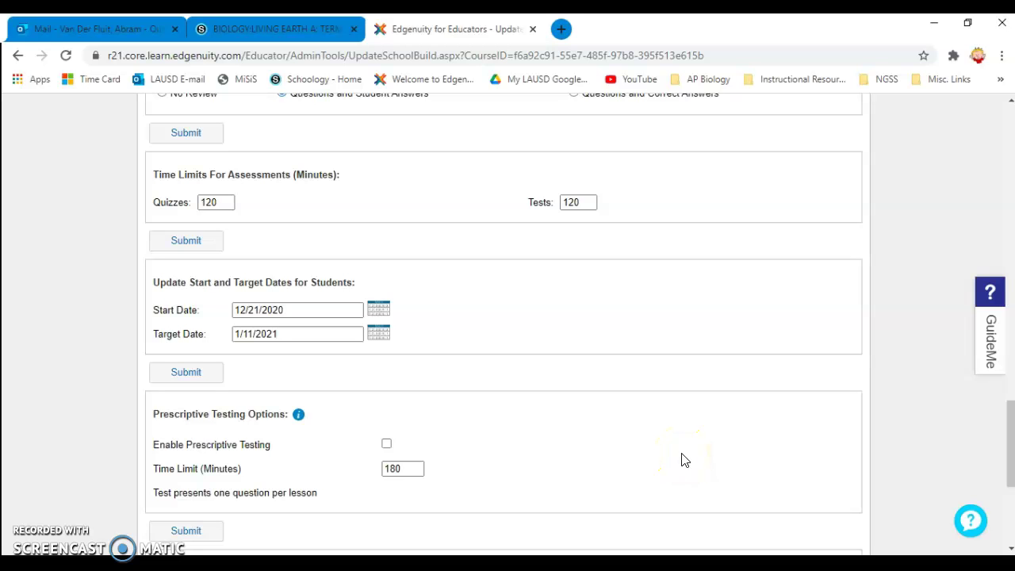
{"action": "scroll", "coordinate": [683, 456], "scroll_direction": "down", "scroll_amount": 1}
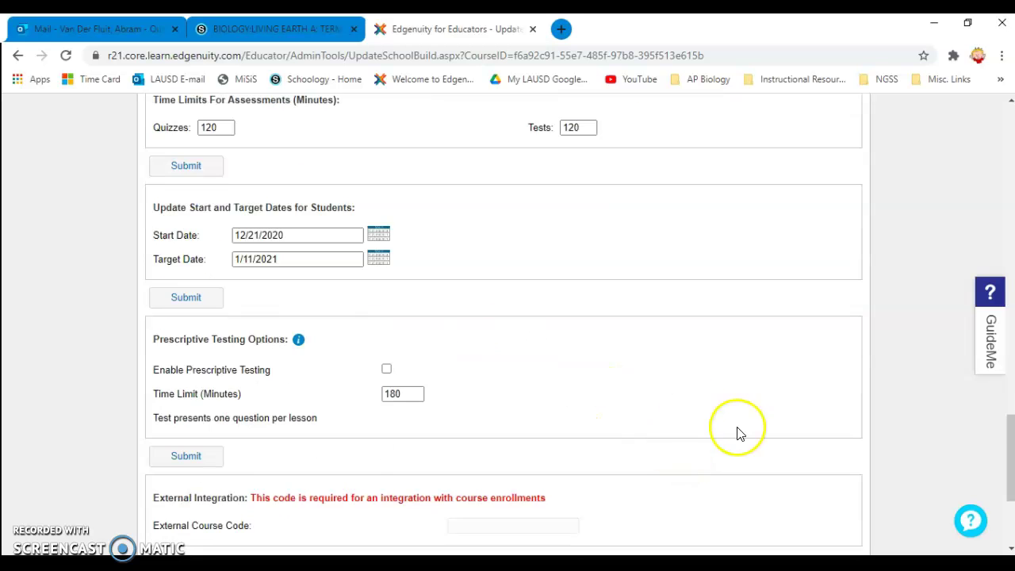
{"action": "scroll", "coordinate": [734, 424], "scroll_direction": "down", "scroll_amount": 2}
{"action": "left_click", "coordinate": [816, 466]}
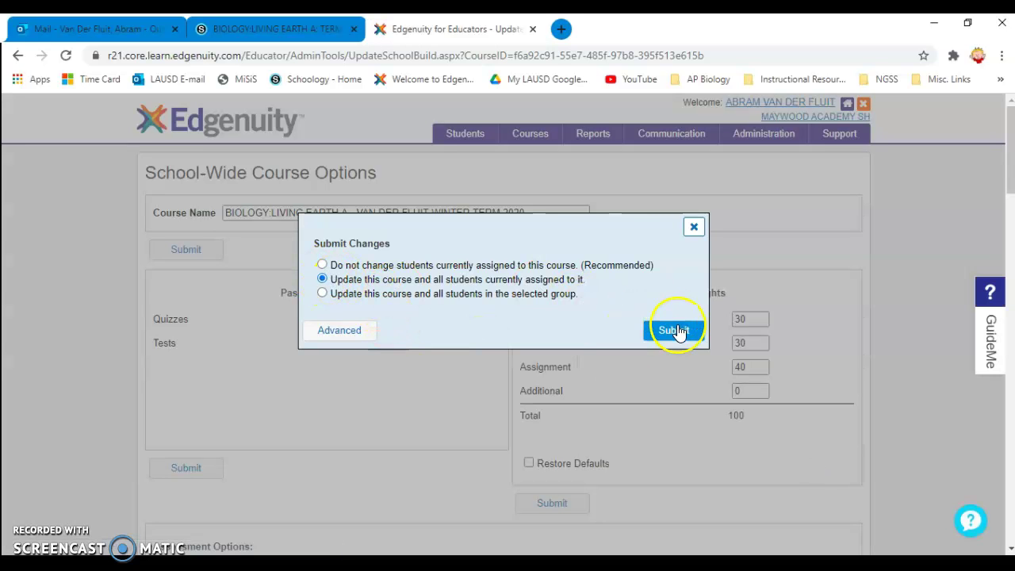
{"action": "left_click", "coordinate": [673, 330]}
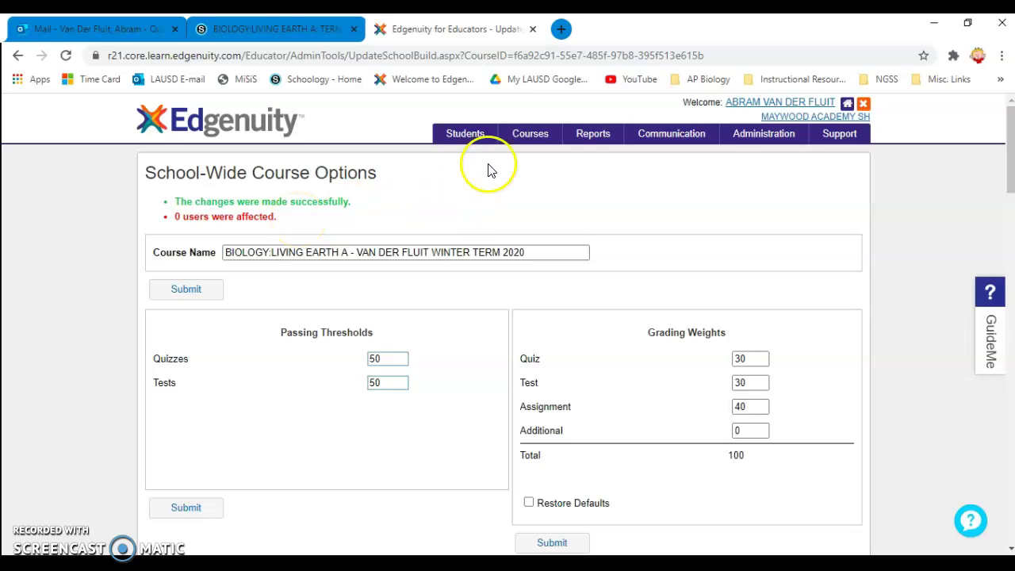
{"action": "left_click", "coordinate": [464, 137]}
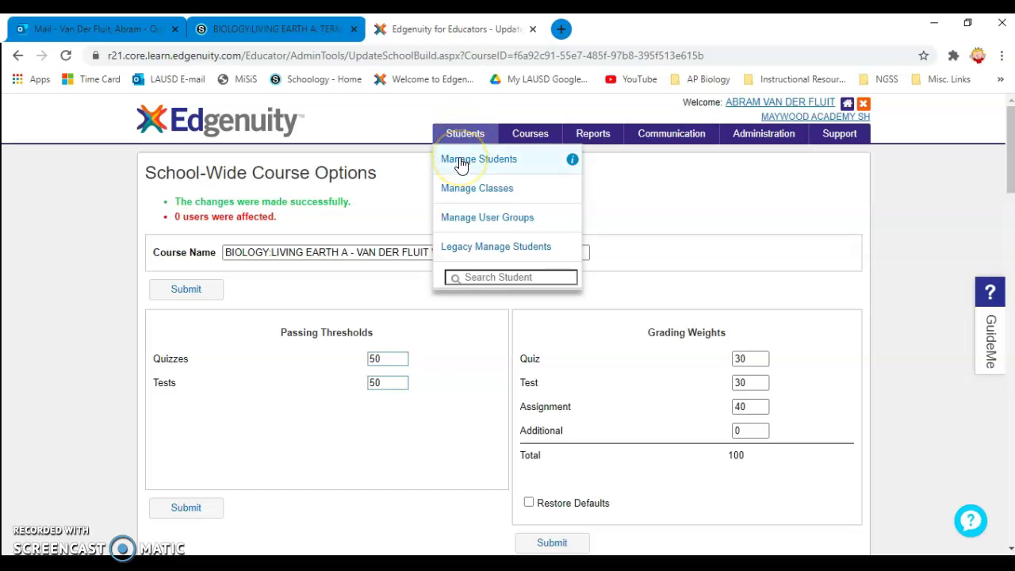
- Open Students > Manage Students and scroll through the active student list
{"action": "left_click", "coordinate": [461, 161]}
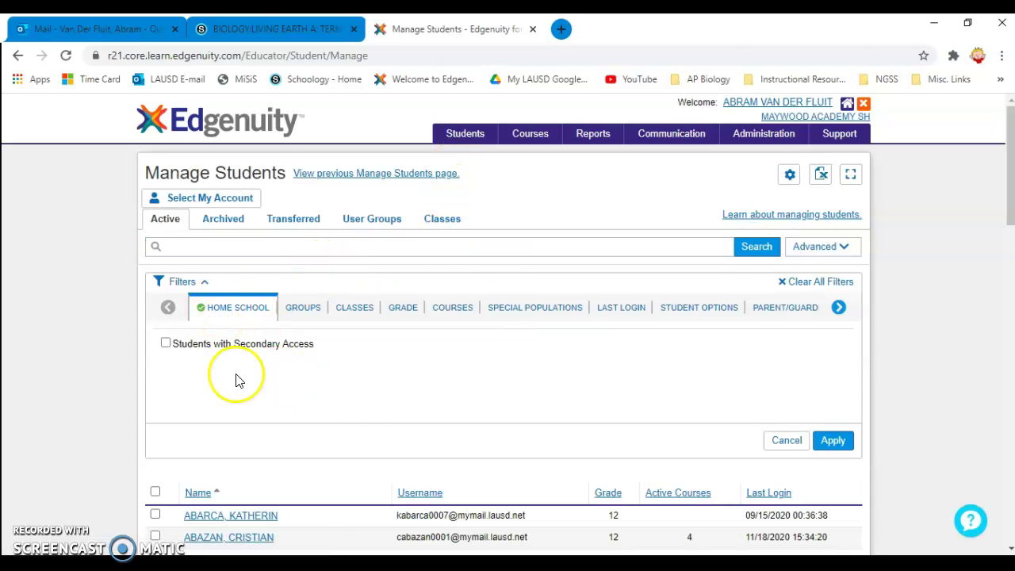
{"action": "scroll", "coordinate": [322, 500], "scroll_direction": "down", "scroll_amount": 4}
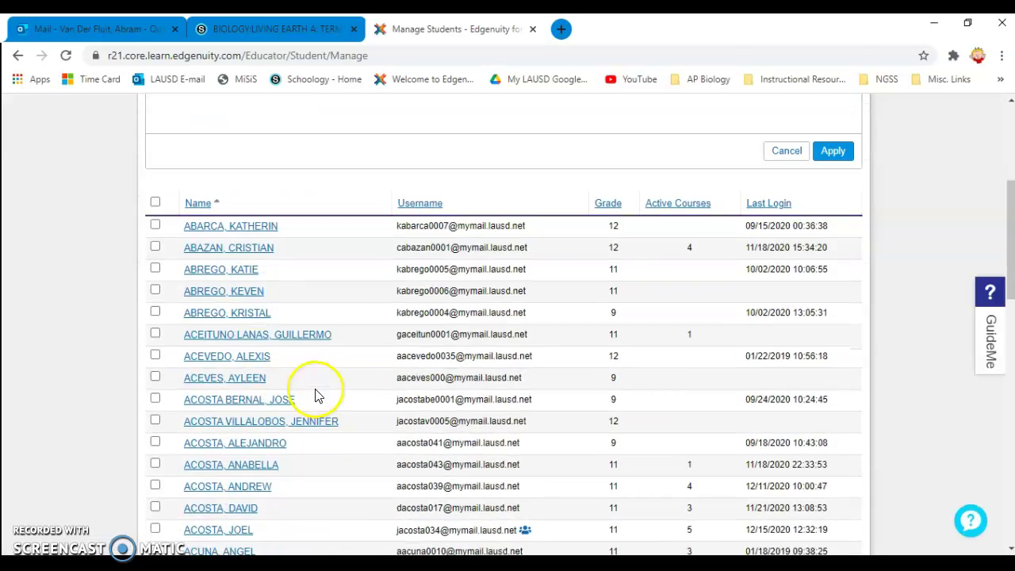
{"action": "scroll", "coordinate": [217, 257], "scroll_direction": "down", "scroll_amount": 11}
{"action": "scroll", "coordinate": [227, 295], "scroll_direction": "down", "scroll_amount": 1}
{"action": "scroll", "coordinate": [227, 272], "scroll_direction": "up", "scroll_amount": 4}
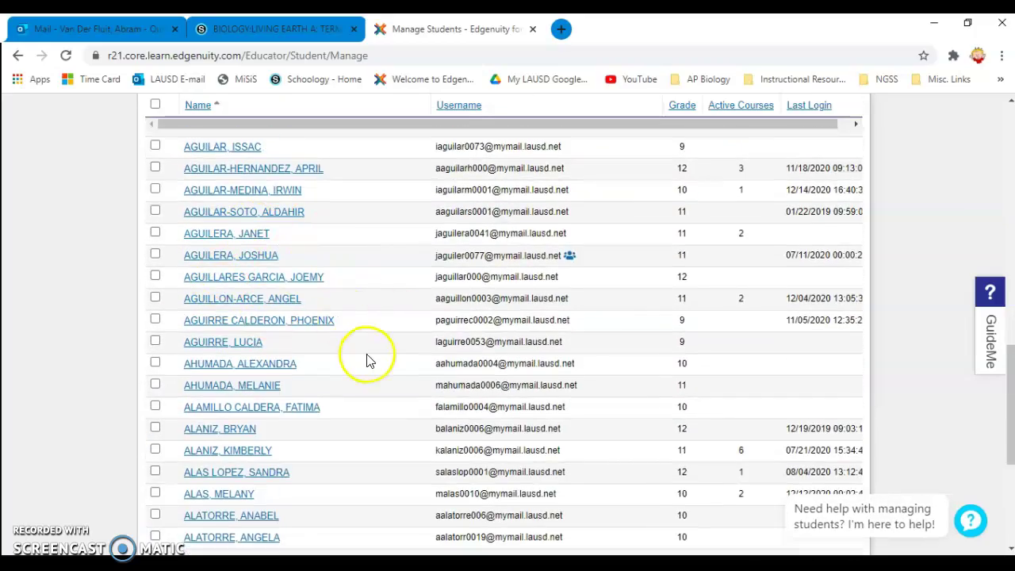
{"action": "scroll", "coordinate": [368, 359], "scroll_direction": "up", "scroll_amount": 9}
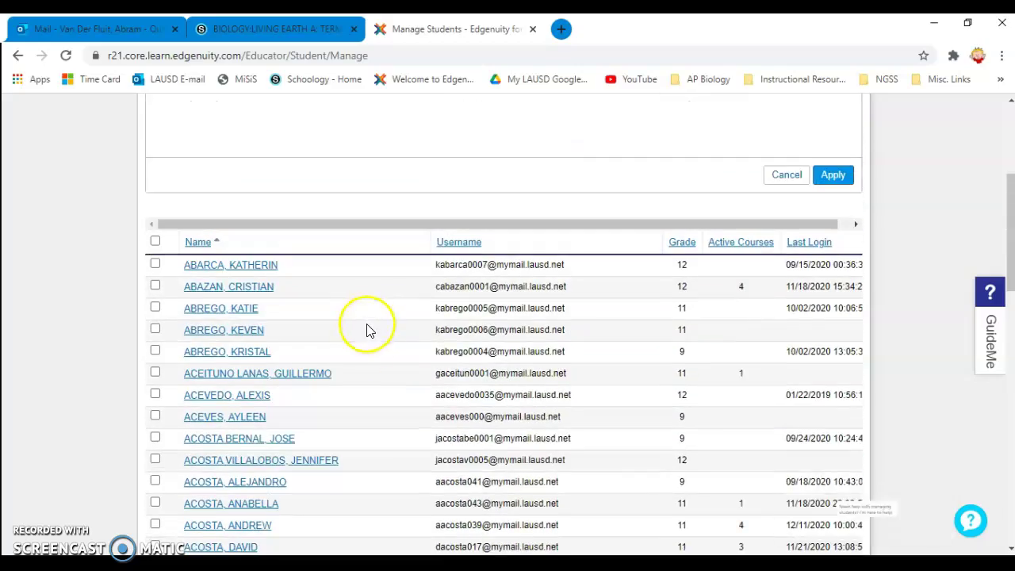
{"action": "scroll", "coordinate": [367, 330], "scroll_direction": "down", "scroll_amount": 11}
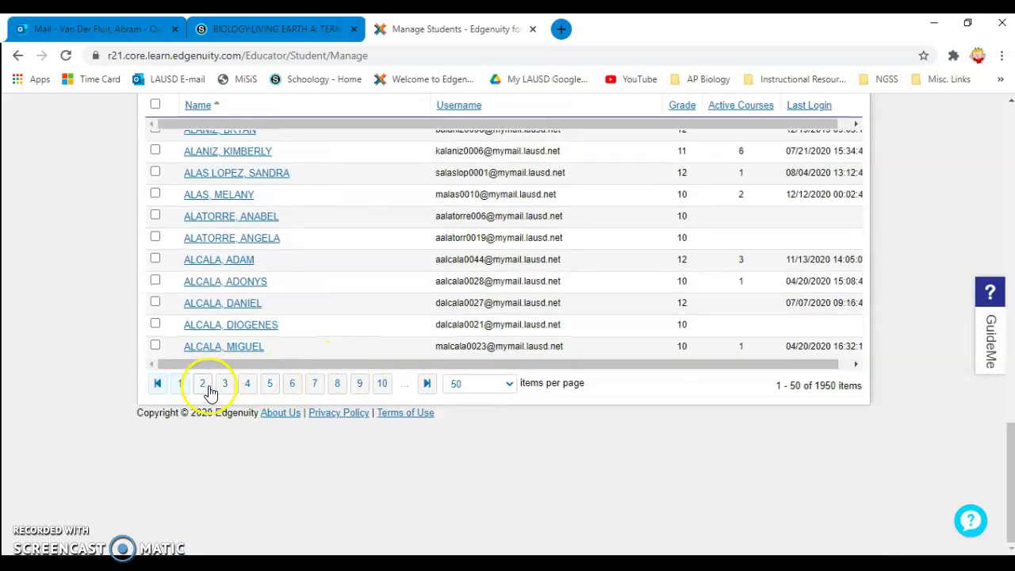
- Page through the student list to its third page
{"action": "left_click", "coordinate": [205, 387]}
{"action": "scroll", "coordinate": [334, 411], "scroll_direction": "down", "scroll_amount": 7}
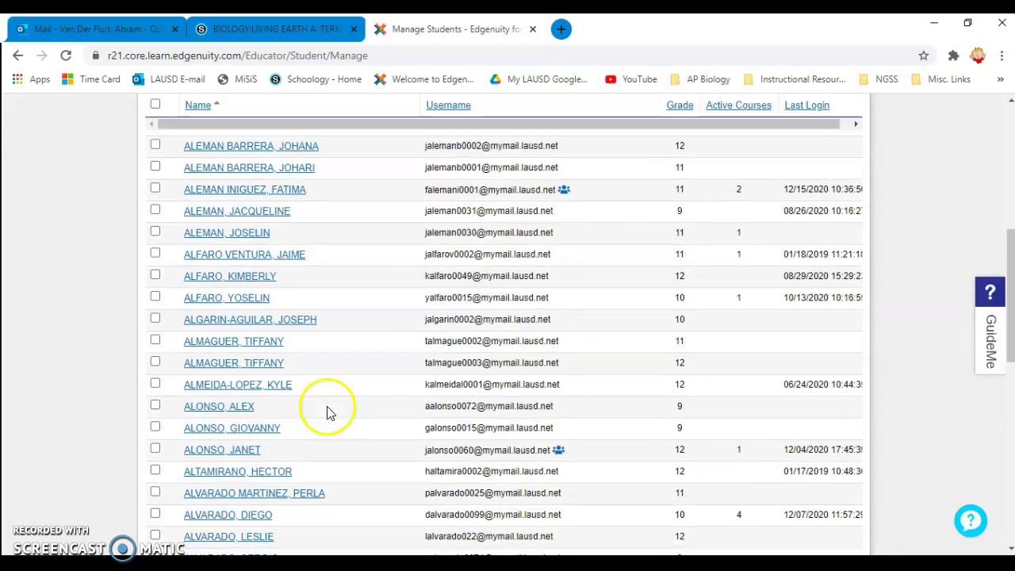
{"action": "scroll", "coordinate": [329, 412], "scroll_direction": "down", "scroll_amount": 3}
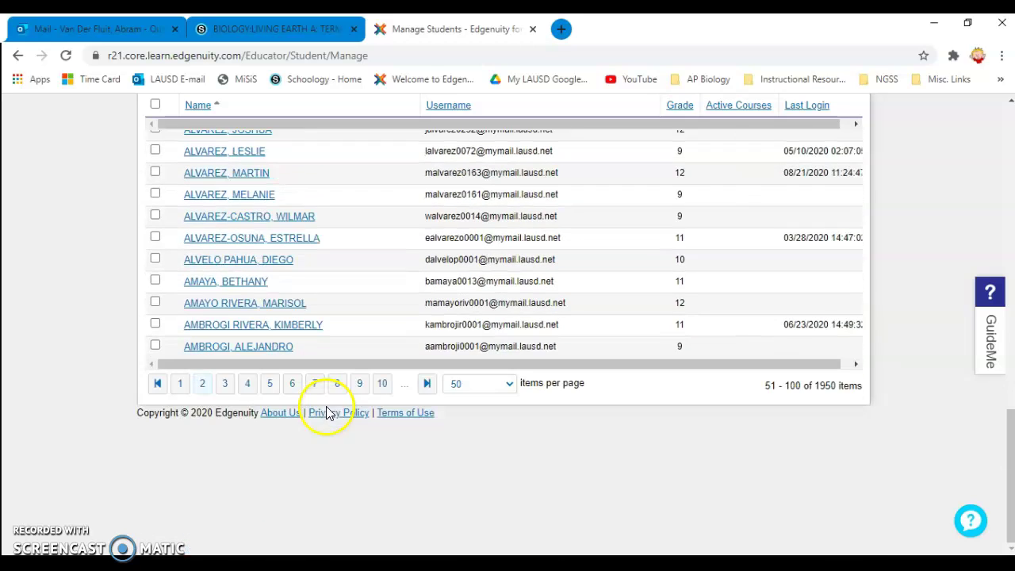
{"action": "left_click", "coordinate": [226, 387]}
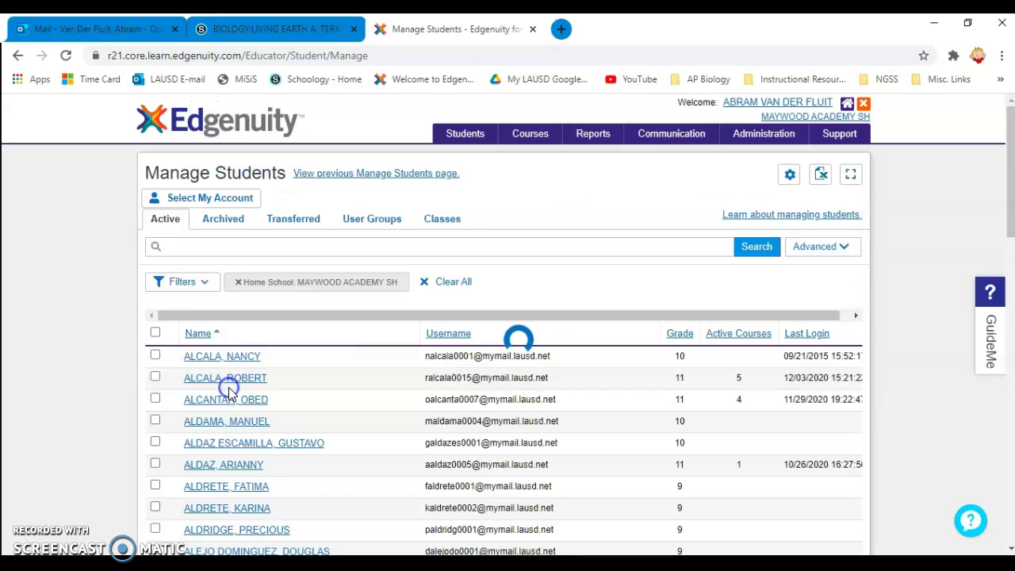
{"action": "scroll", "coordinate": [342, 406], "scroll_direction": "down", "scroll_amount": 10}
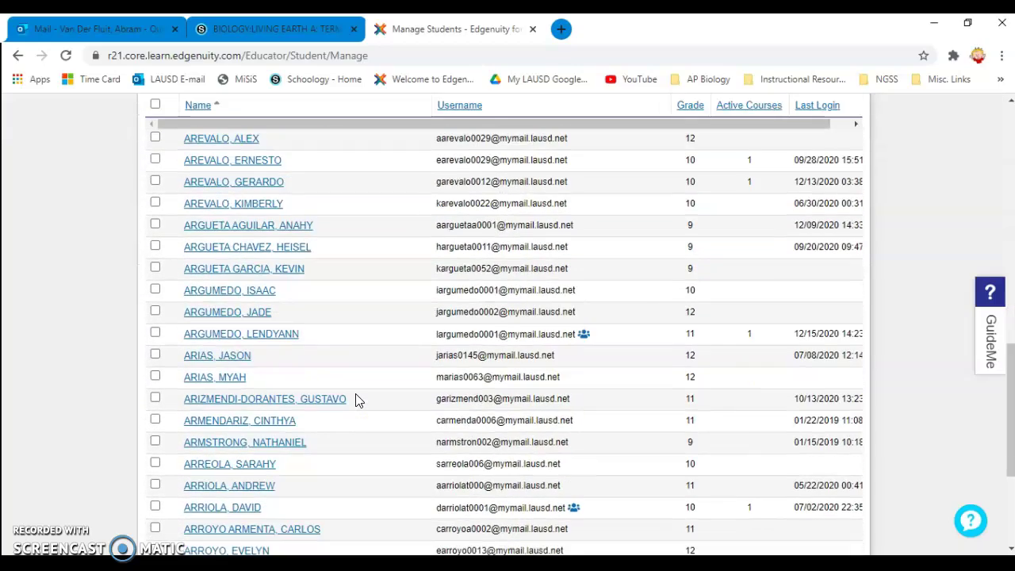
{"action": "scroll", "coordinate": [356, 400], "scroll_direction": "up", "scroll_amount": 4}
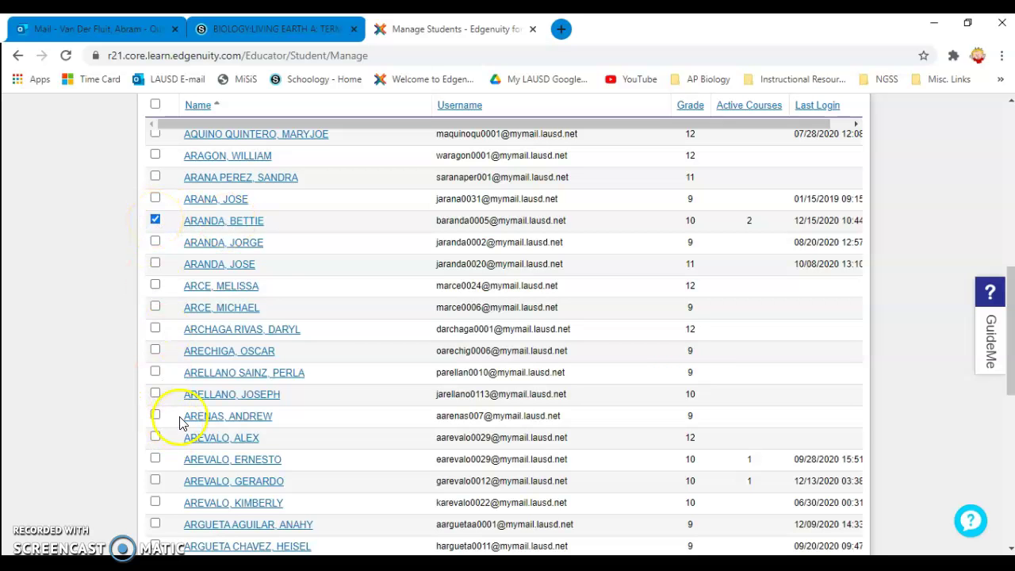
{"action": "scroll", "coordinate": [174, 405], "scroll_direction": "down", "scroll_amount": 8}
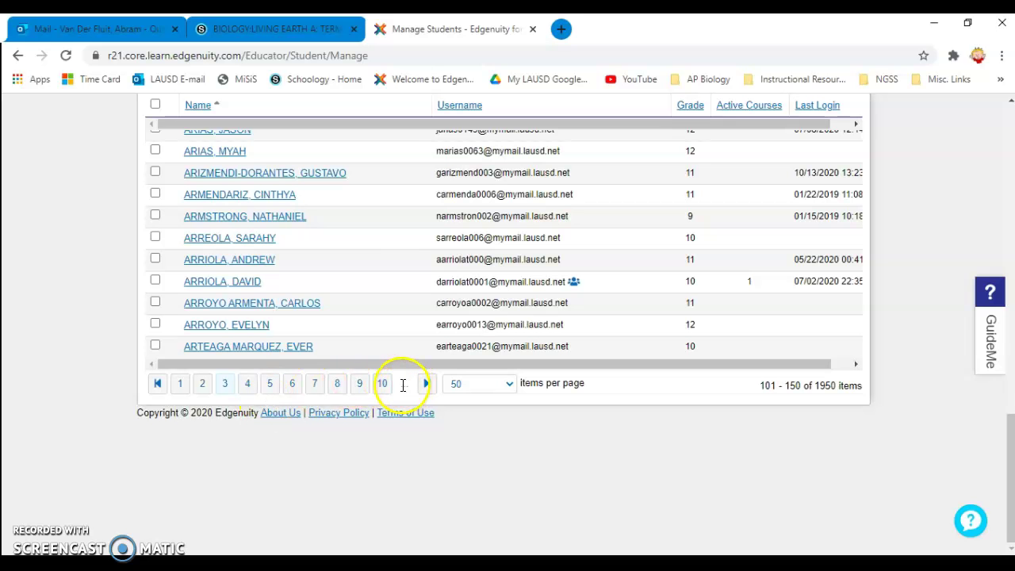
{"action": "scroll", "coordinate": [390, 294], "scroll_direction": "up", "scroll_amount": 10}
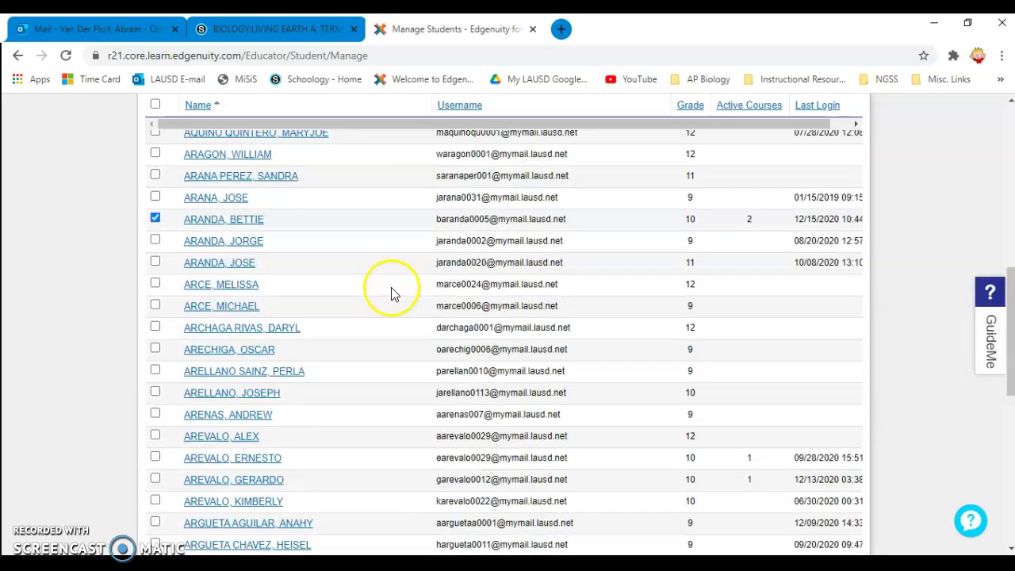
{"action": "scroll", "coordinate": [264, 263], "scroll_direction": "up", "scroll_amount": 5}
- Search the roster by a student's first name and tick the last result
{"action": "left_click", "coordinate": [232, 251]}
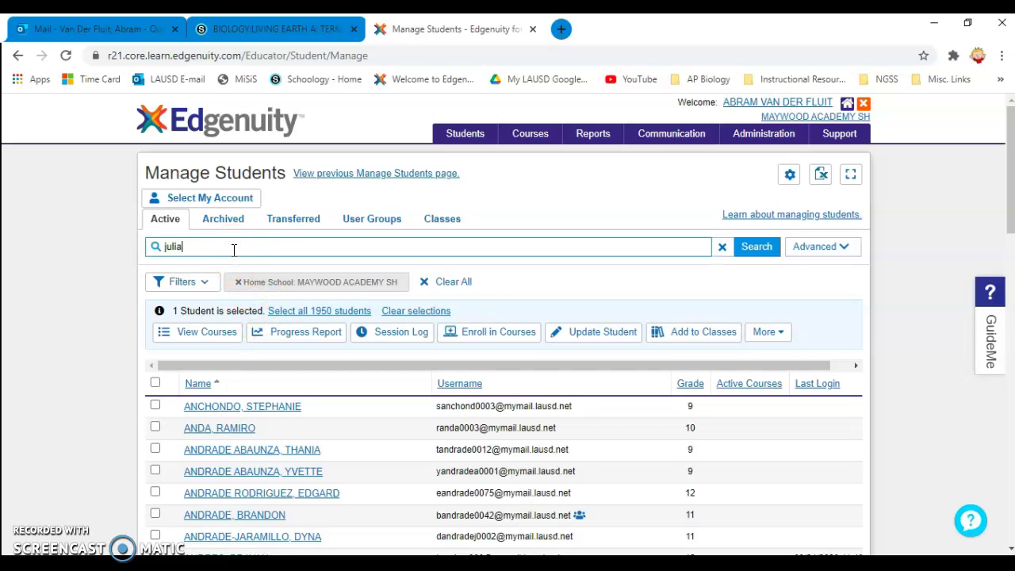
{"action": "key", "text": "Return"}
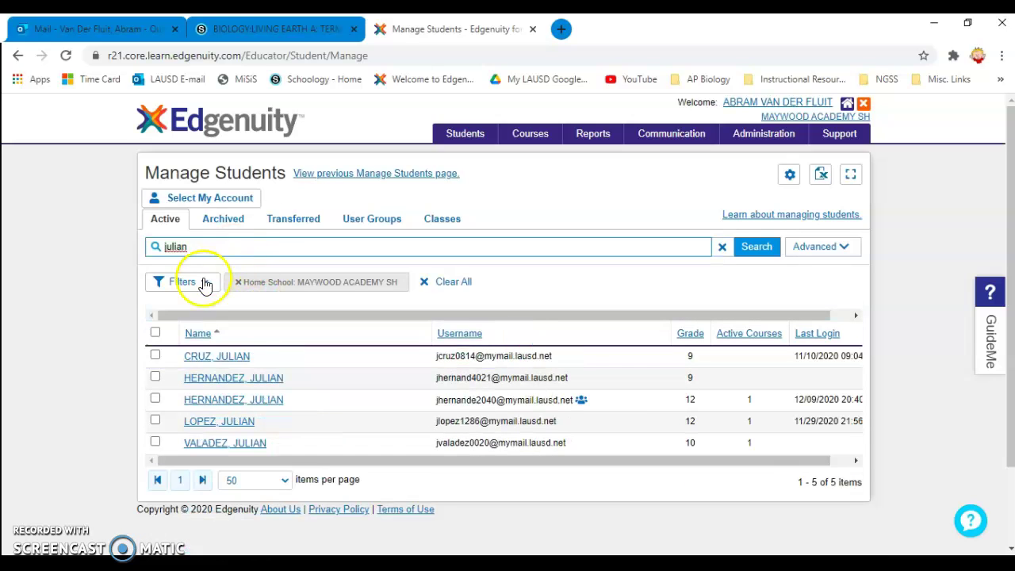
{"action": "left_click", "coordinate": [155, 443]}
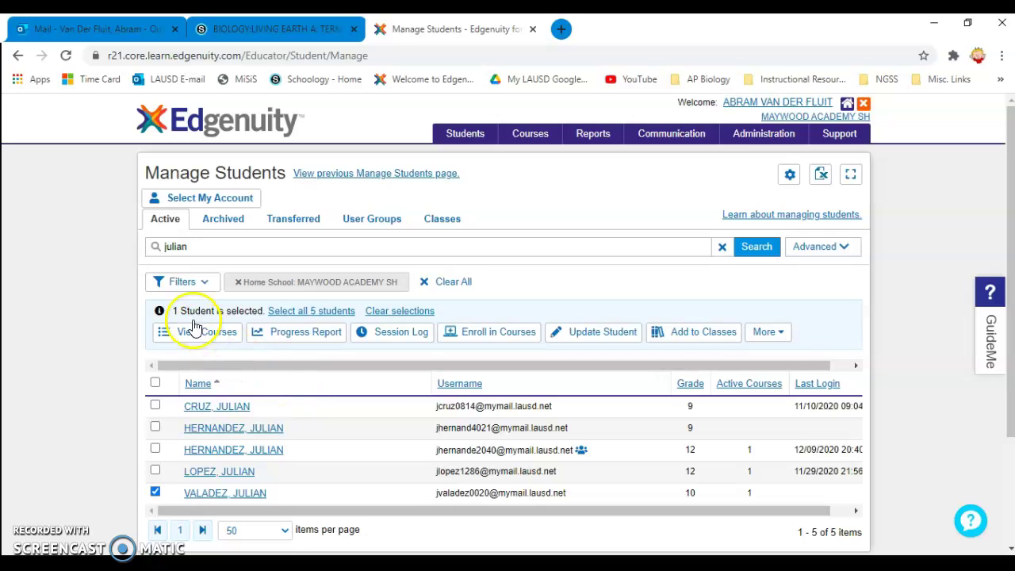
- Search for another student by first name, then clear the search and reload Active students
{"action": "left_click_drag", "start_coordinate": [190, 247], "coordinate": [86, 246]}
{"action": "type", "text": "bettie"}
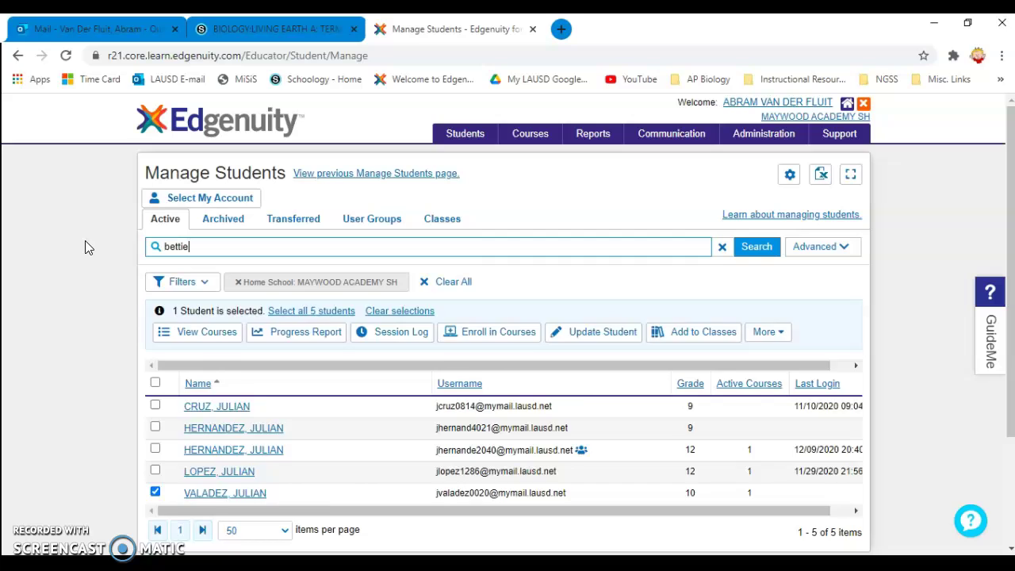
{"action": "key", "text": "Return"}
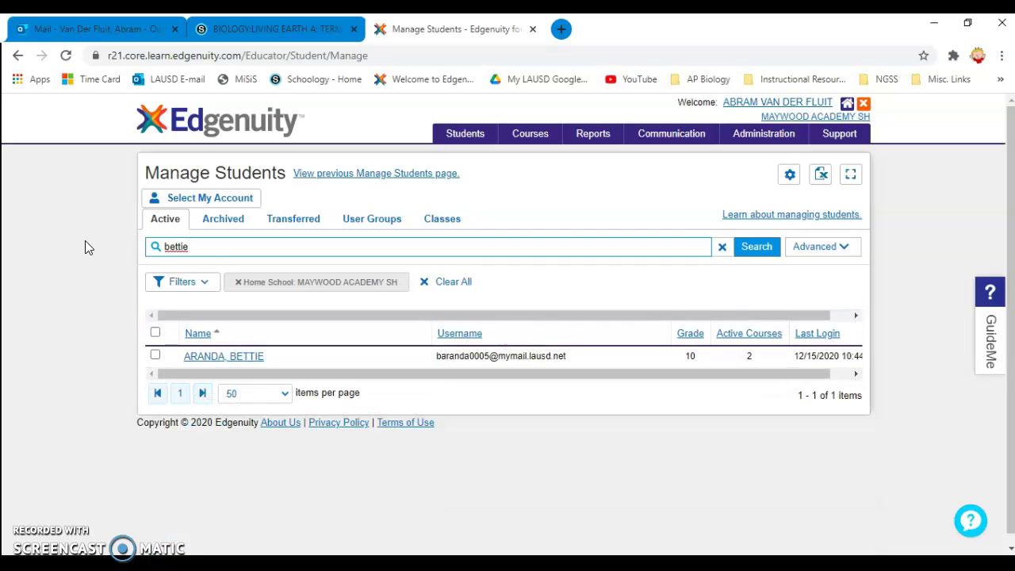
{"action": "left_click_drag", "start_coordinate": [187, 242], "coordinate": [33, 265]}
{"action": "key", "text": "BackSpace"}
{"action": "left_click", "coordinate": [159, 222]}
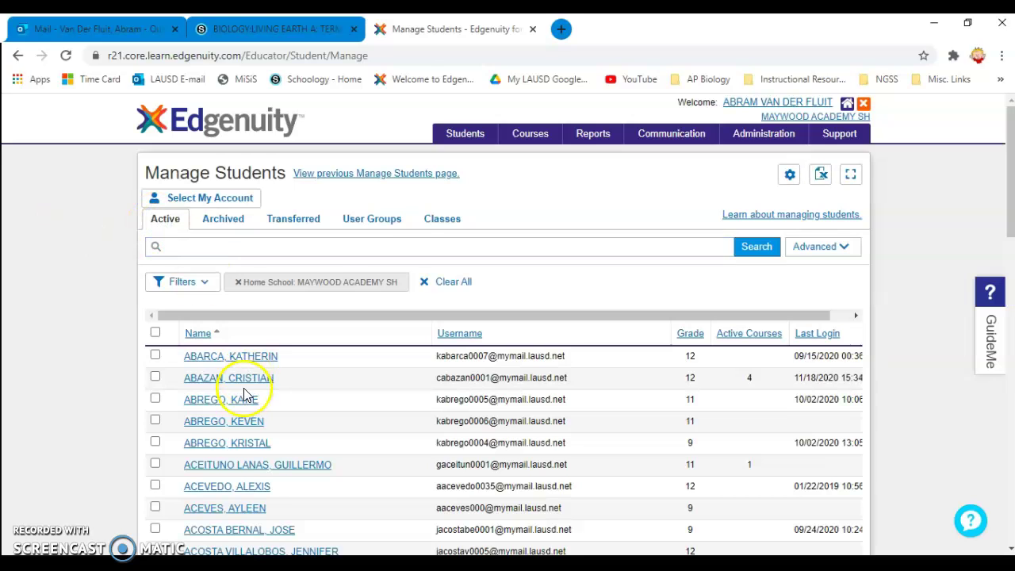
- Browse pages 2 through 4 of the Manage Students list
{"action": "scroll", "coordinate": [249, 392], "scroll_direction": "down", "scroll_amount": 10}
{"action": "scroll", "coordinate": [254, 396], "scroll_direction": "down", "scroll_amount": 3}
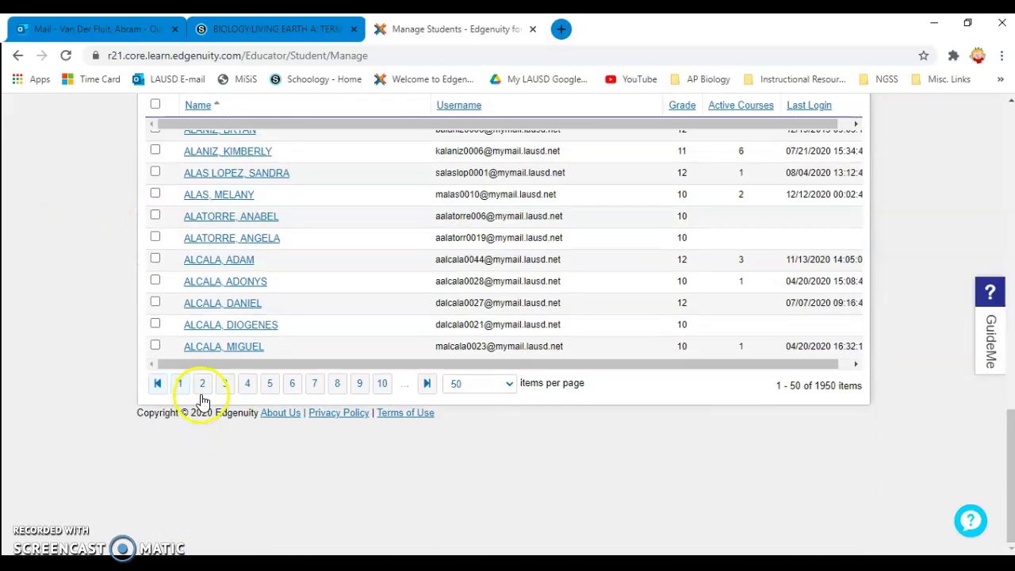
{"action": "left_click", "coordinate": [202, 387]}
{"action": "scroll", "coordinate": [324, 424], "scroll_direction": "down", "scroll_amount": 12}
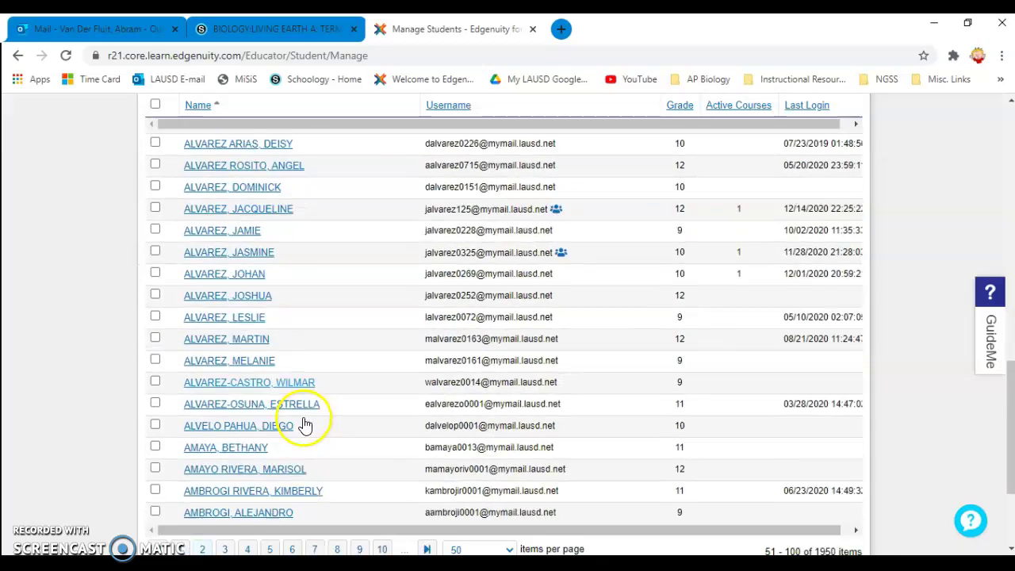
{"action": "scroll", "coordinate": [306, 426], "scroll_direction": "down", "scroll_amount": 3}
{"action": "left_click", "coordinate": [224, 386]}
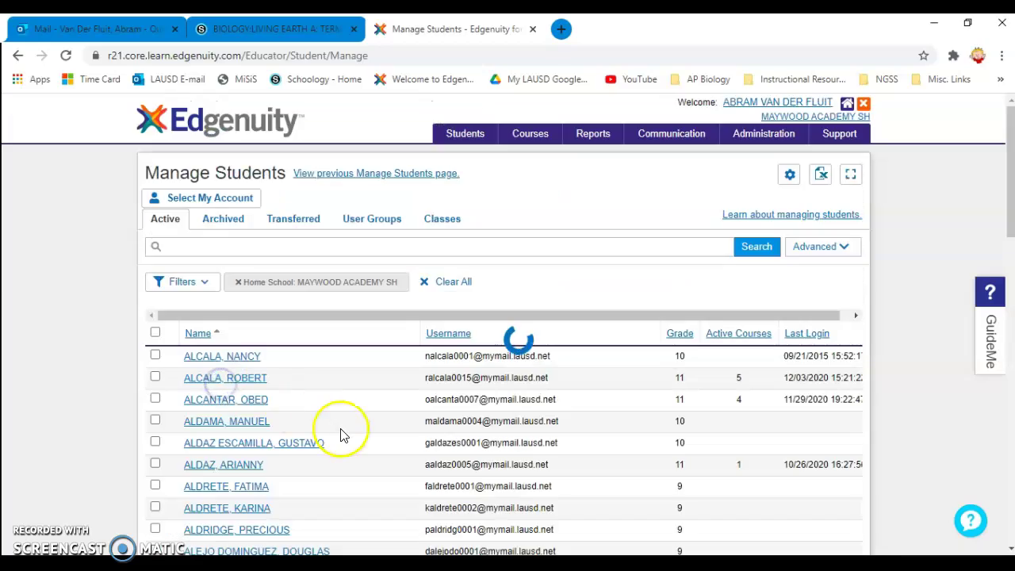
{"action": "scroll", "coordinate": [341, 433], "scroll_direction": "down", "scroll_amount": 15}
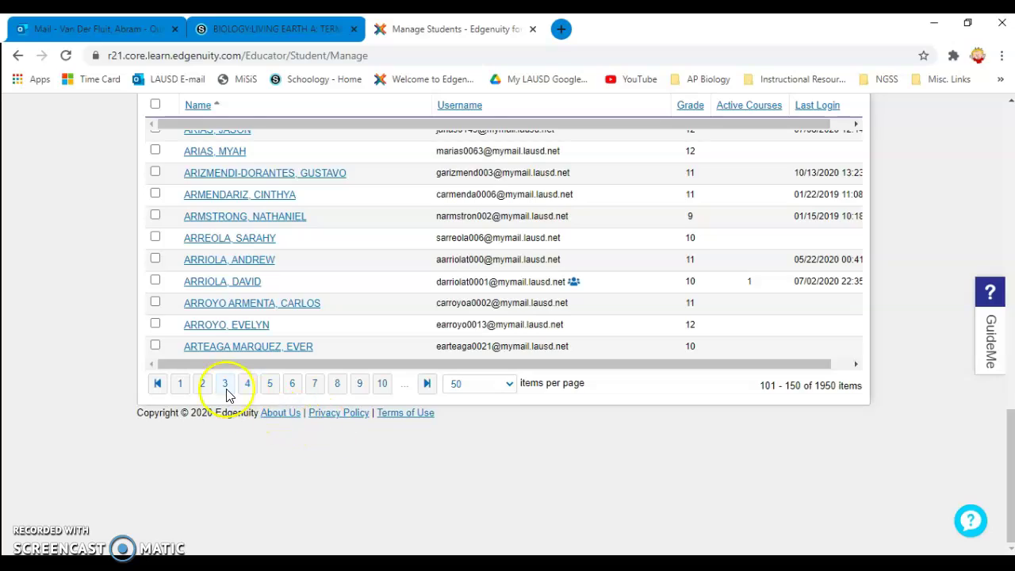
{"action": "left_click", "coordinate": [246, 386]}
{"action": "scroll", "coordinate": [341, 436], "scroll_direction": "down", "scroll_amount": 10}
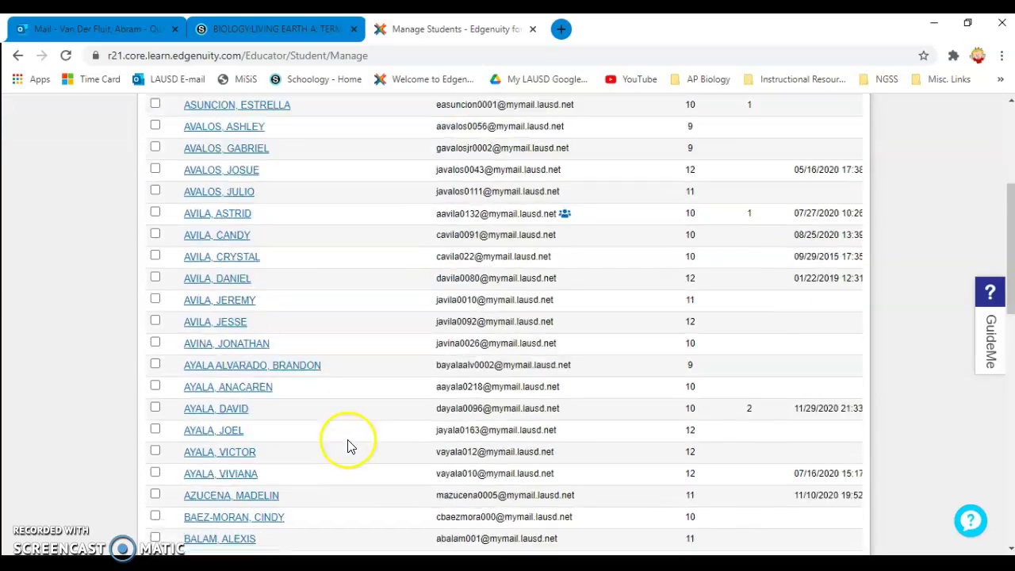
{"action": "scroll", "coordinate": [349, 442], "scroll_direction": "down", "scroll_amount": 2}
{"action": "scroll", "coordinate": [350, 432], "scroll_direction": "up", "scroll_amount": 7}
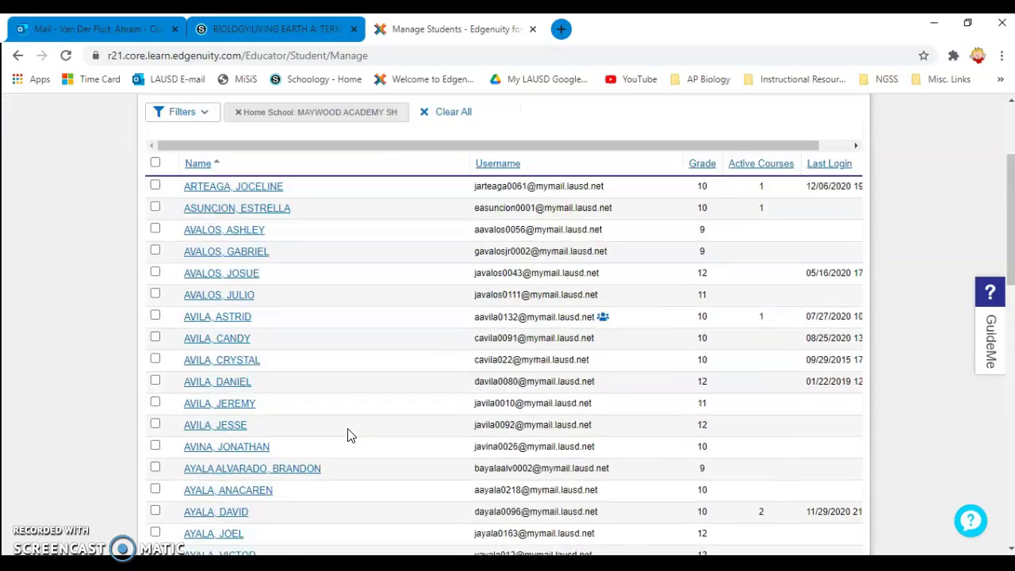
{"action": "scroll", "coordinate": [349, 434], "scroll_direction": "down", "scroll_amount": 4}
{"action": "scroll", "coordinate": [347, 435], "scroll_direction": "down", "scroll_amount": 7}
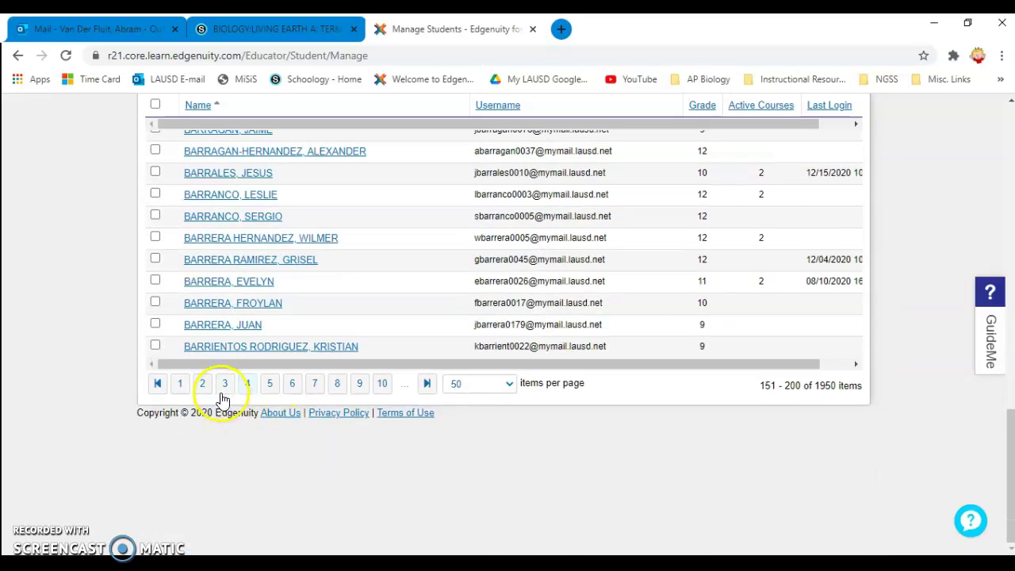
- Return to page 3 and tick the student to be enrolled
{"action": "left_click", "coordinate": [204, 387]}
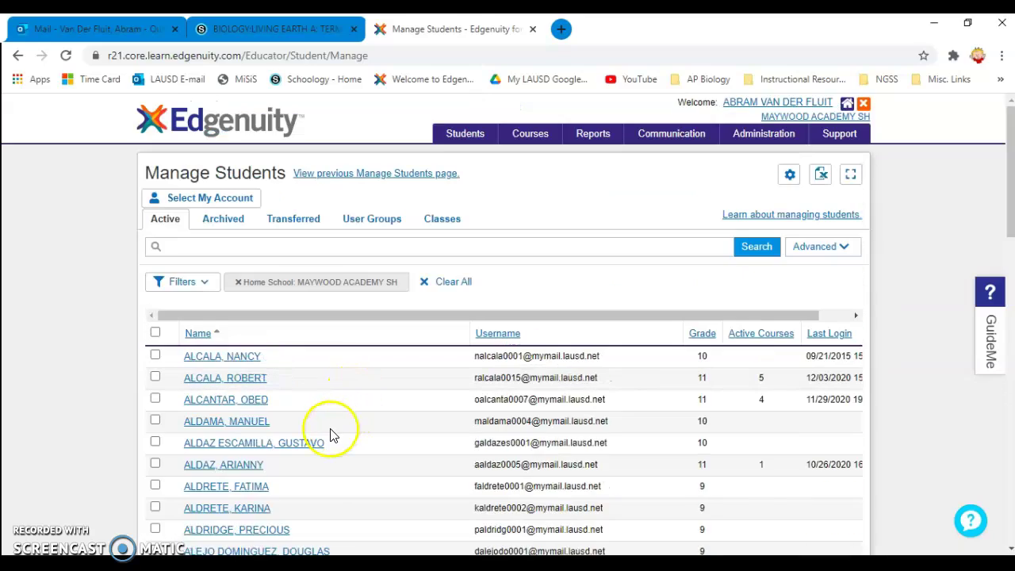
{"action": "scroll", "coordinate": [321, 430], "scroll_direction": "down", "scroll_amount": 6}
{"action": "scroll", "coordinate": [315, 429], "scroll_direction": "down", "scroll_amount": 8}
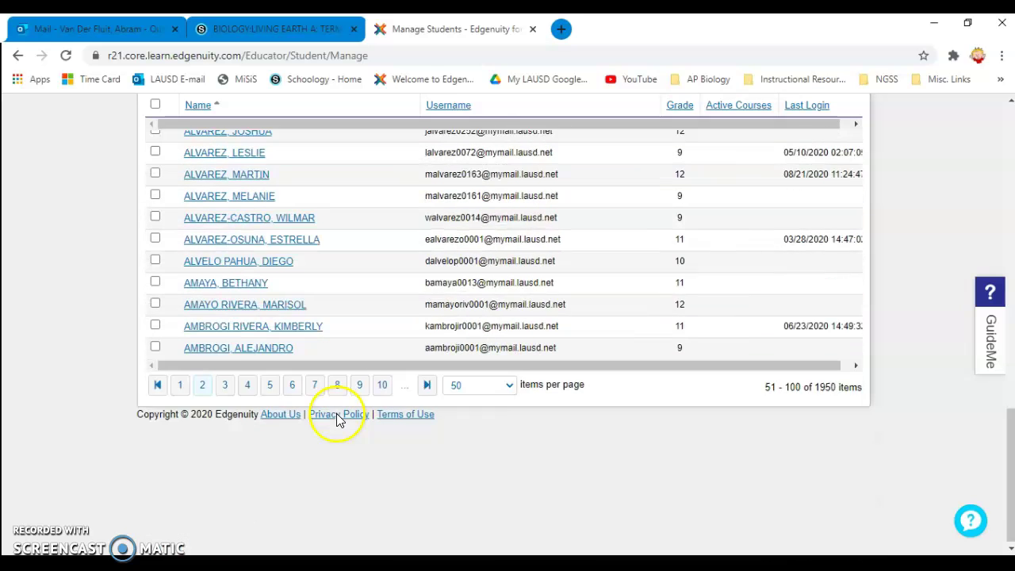
{"action": "left_click", "coordinate": [225, 384]}
{"action": "scroll", "coordinate": [317, 382], "scroll_direction": "down", "scroll_amount": 5}
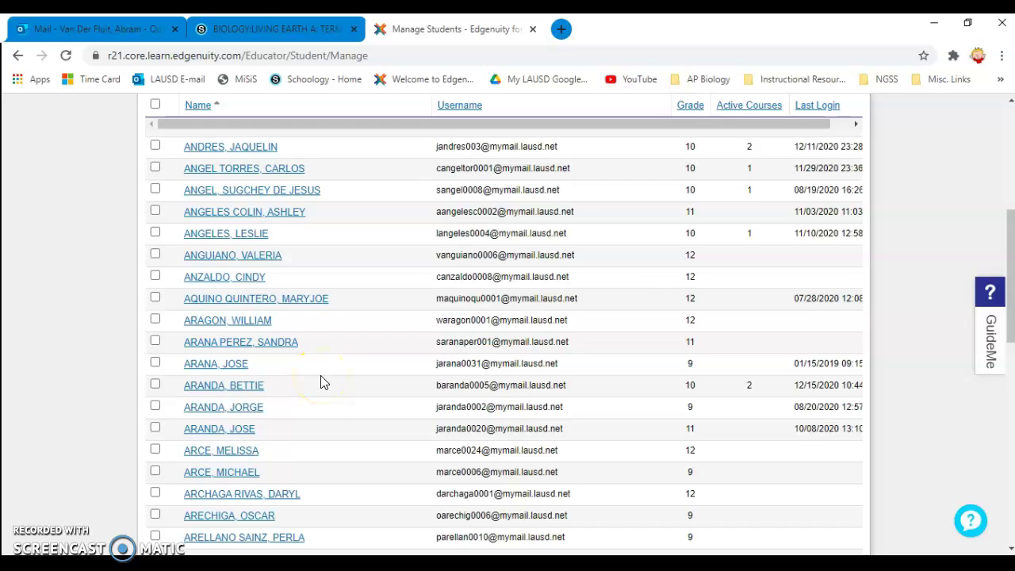
{"action": "left_click", "coordinate": [156, 387]}
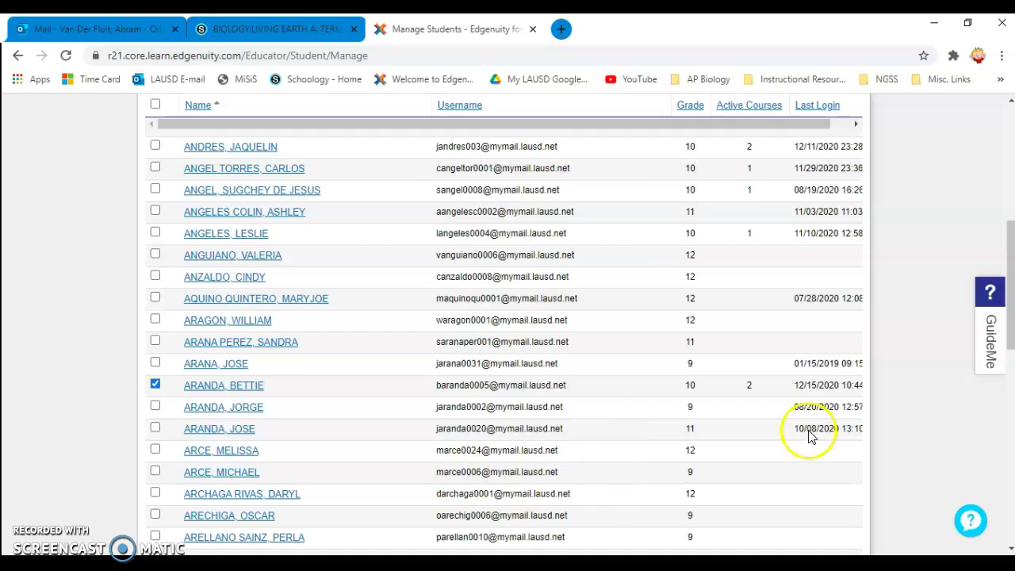
{"action": "scroll", "coordinate": [617, 407], "scroll_direction": "down", "scroll_amount": 3}
{"action": "scroll", "coordinate": [618, 407], "scroll_direction": "down", "scroll_amount": 6}
{"action": "scroll", "coordinate": [618, 409], "scroll_direction": "up", "scroll_amount": 14}
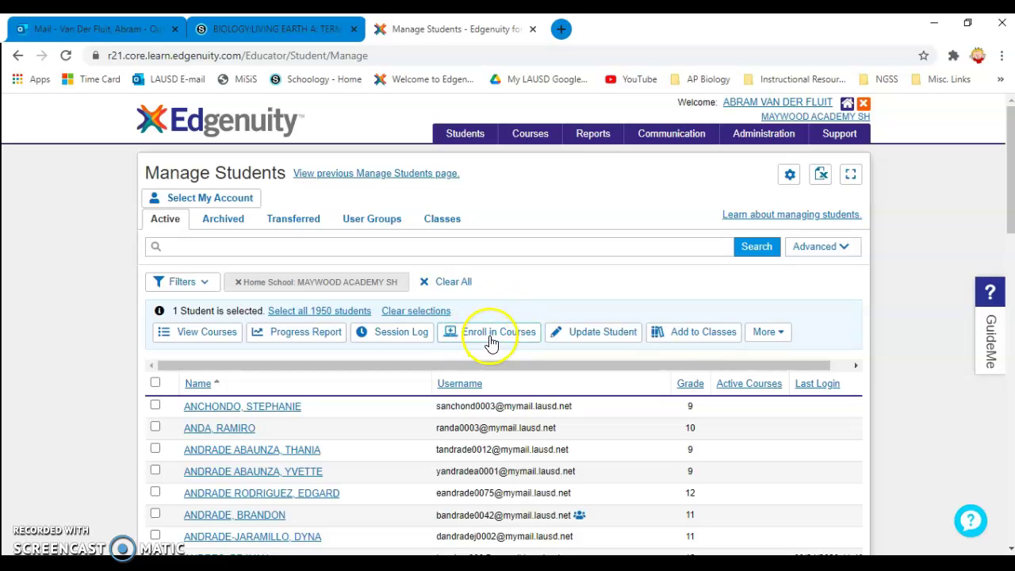
- Enroll the student in BIOLOGY:LIVING EARTH A Winter Term 2020, found on page 6 of the course list, and confirm
{"action": "left_click", "coordinate": [492, 341]}
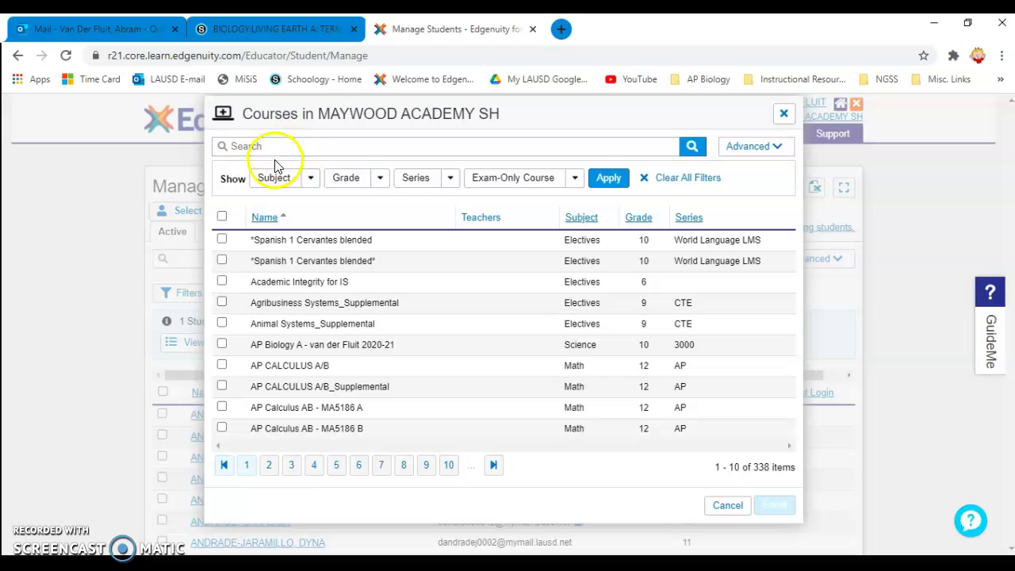
{"action": "left_click", "coordinate": [269, 465]}
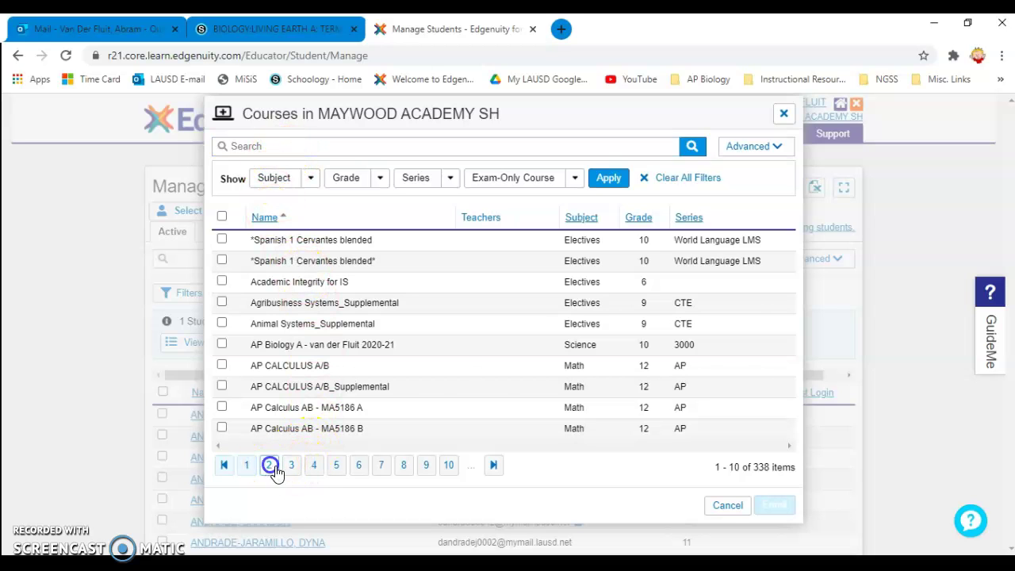
{"action": "left_click", "coordinate": [292, 470]}
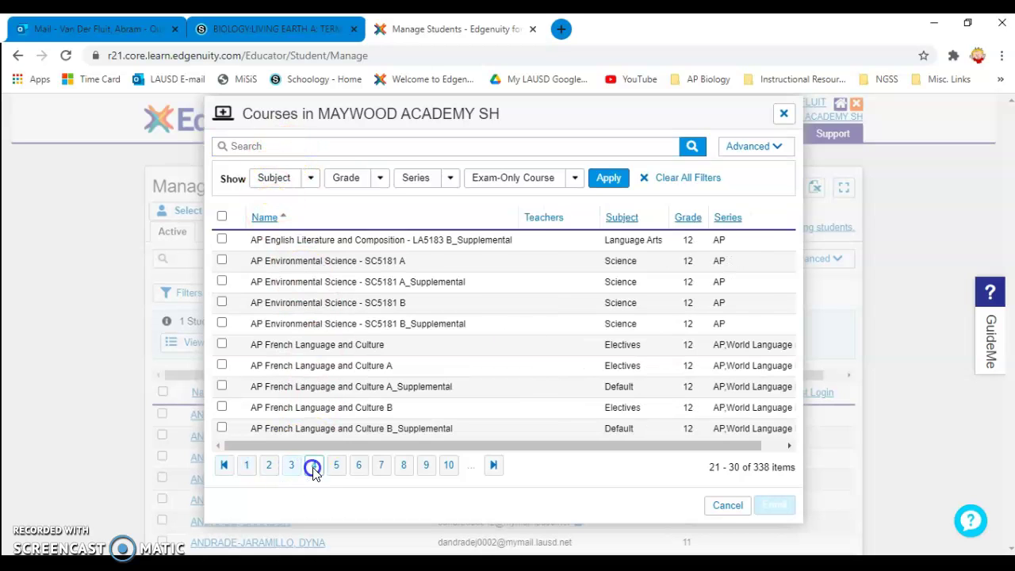
{"action": "left_click", "coordinate": [336, 466]}
{"action": "left_click", "coordinate": [358, 467]}
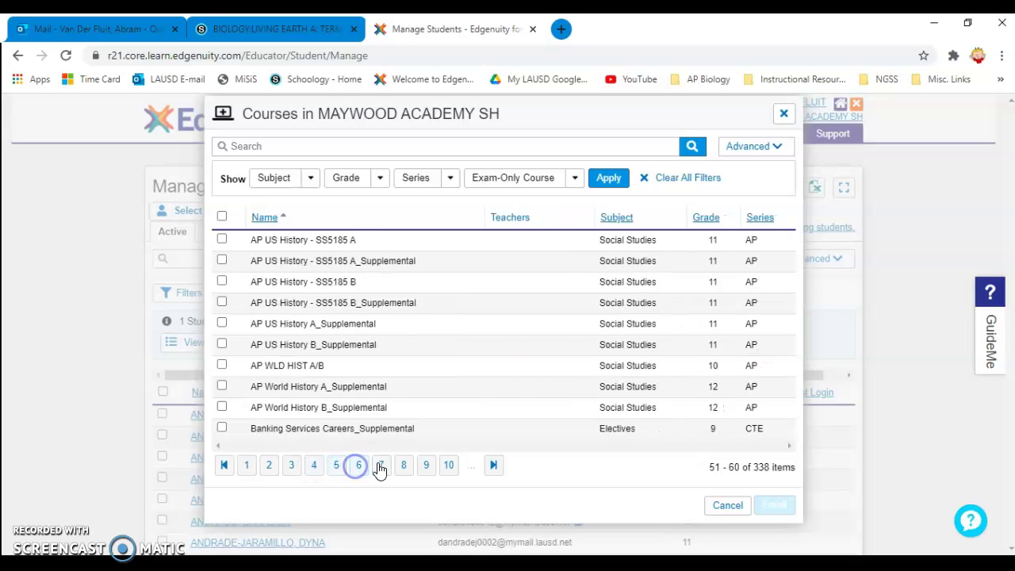
{"action": "left_click", "coordinate": [382, 468]}
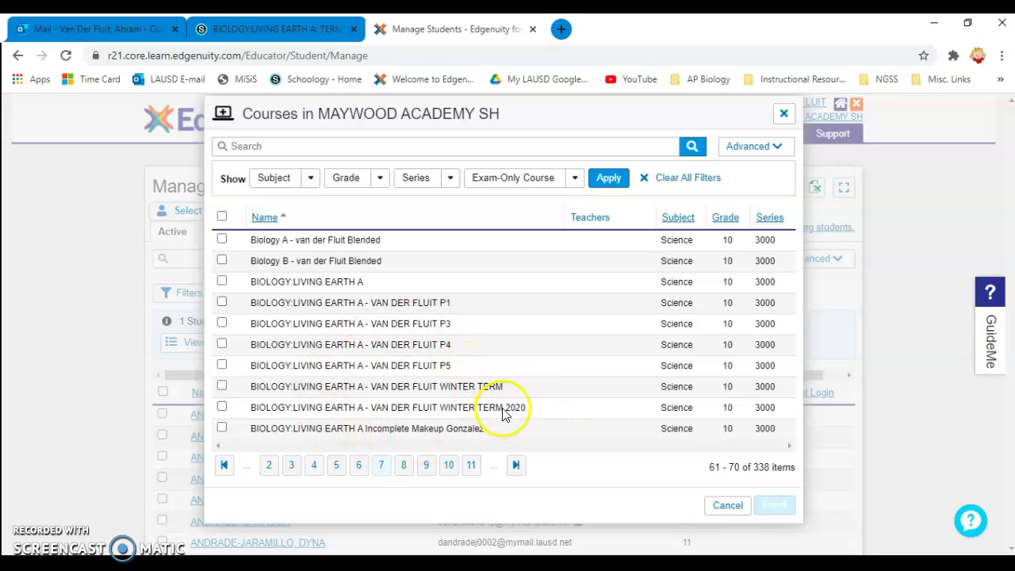
{"action": "left_click", "coordinate": [222, 407]}
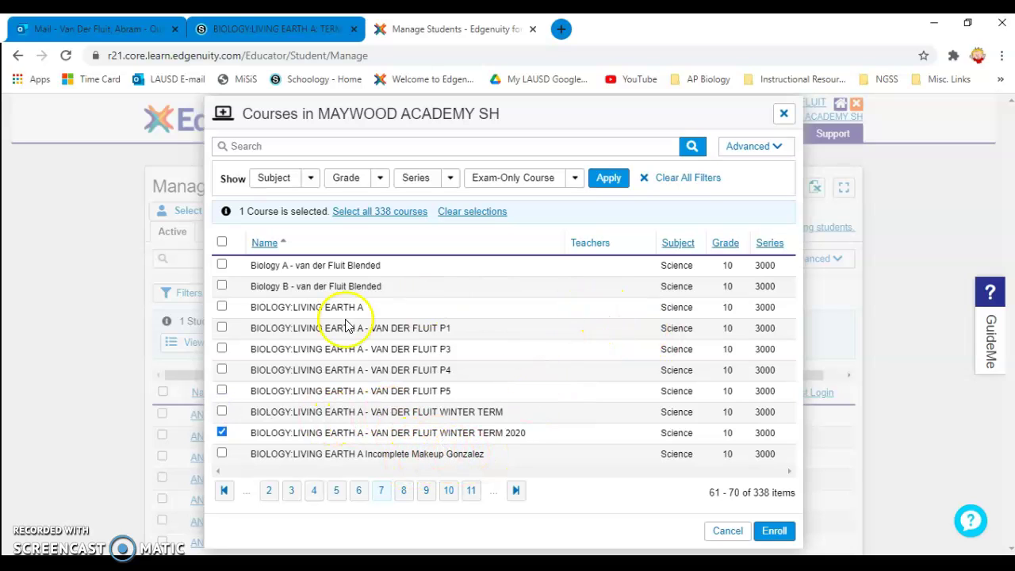
{"action": "left_click", "coordinate": [774, 531]}
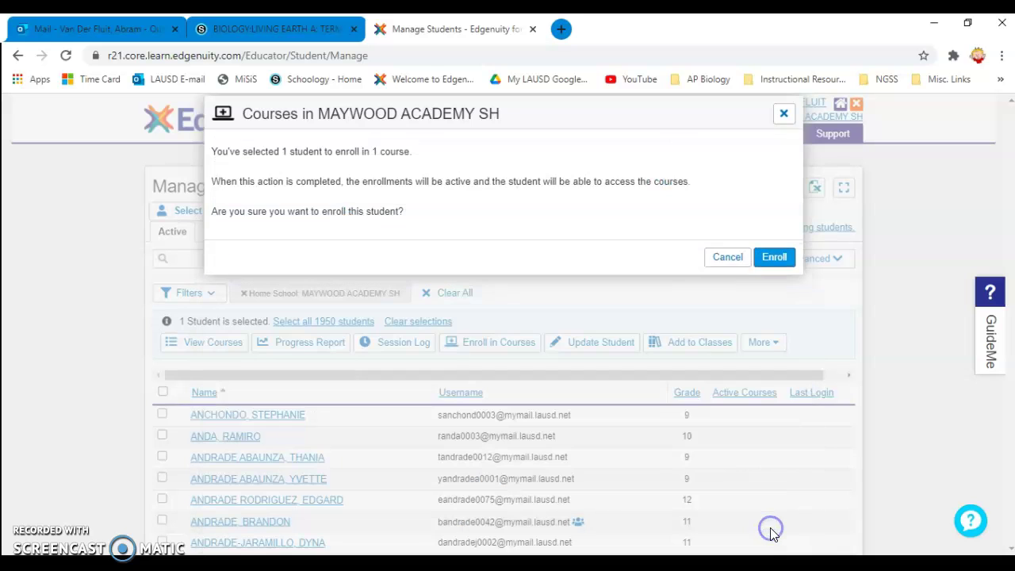
{"action": "left_click", "coordinate": [776, 261]}
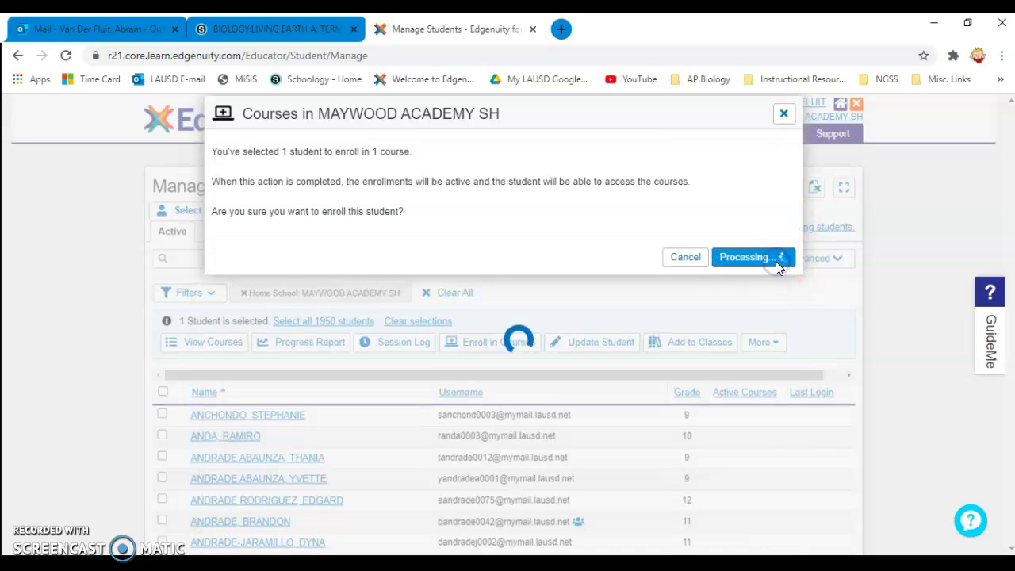
{"action": "left_click", "coordinate": [781, 254]}
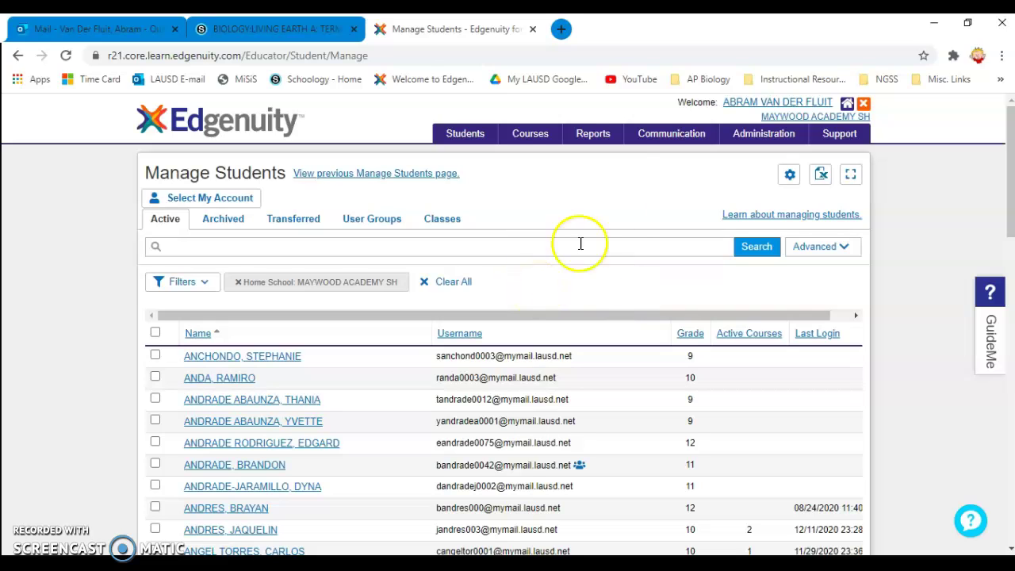
- Go to Manage Courses, then switch to the Gradebook from the Courses menu
{"action": "mouse_move", "coordinate": [522, 149]}
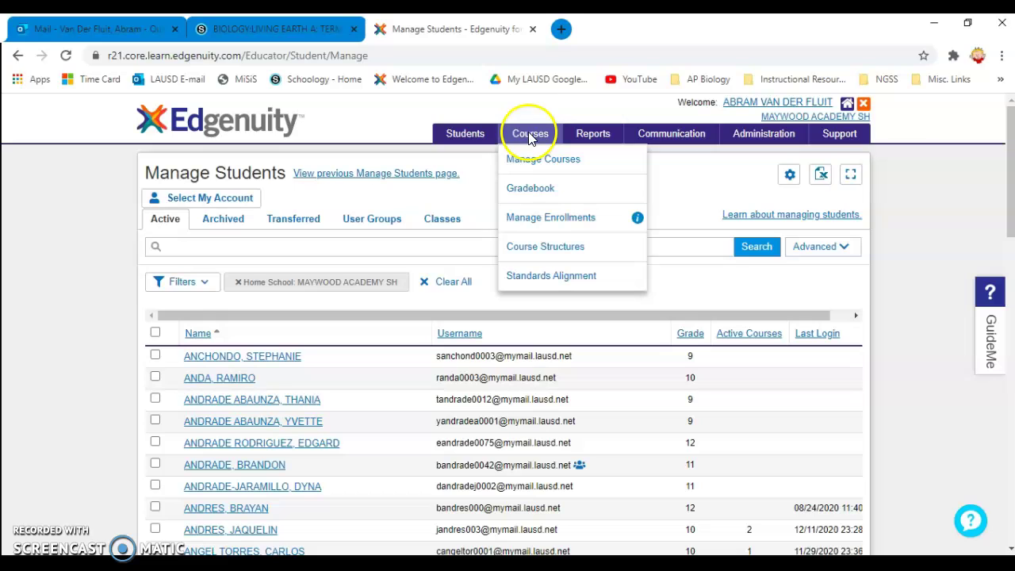
{"action": "left_click", "coordinate": [525, 162]}
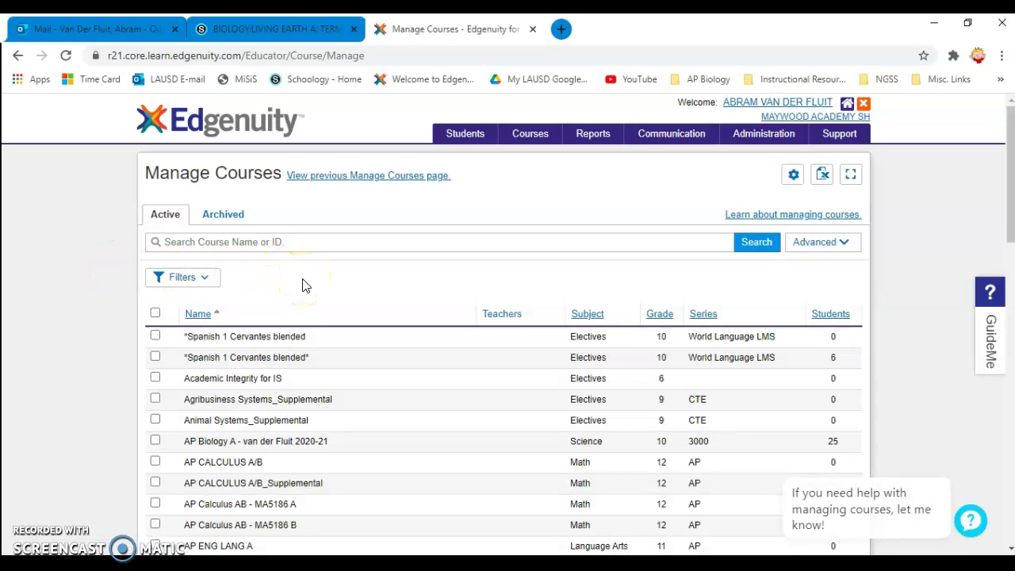
{"action": "mouse_move", "coordinate": [535, 135]}
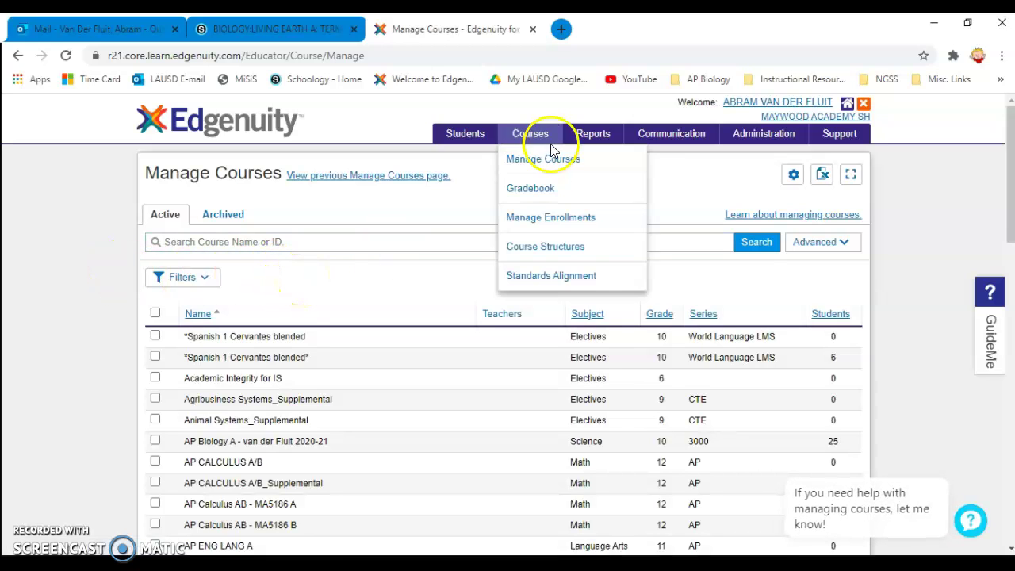
{"action": "left_click", "coordinate": [516, 194]}
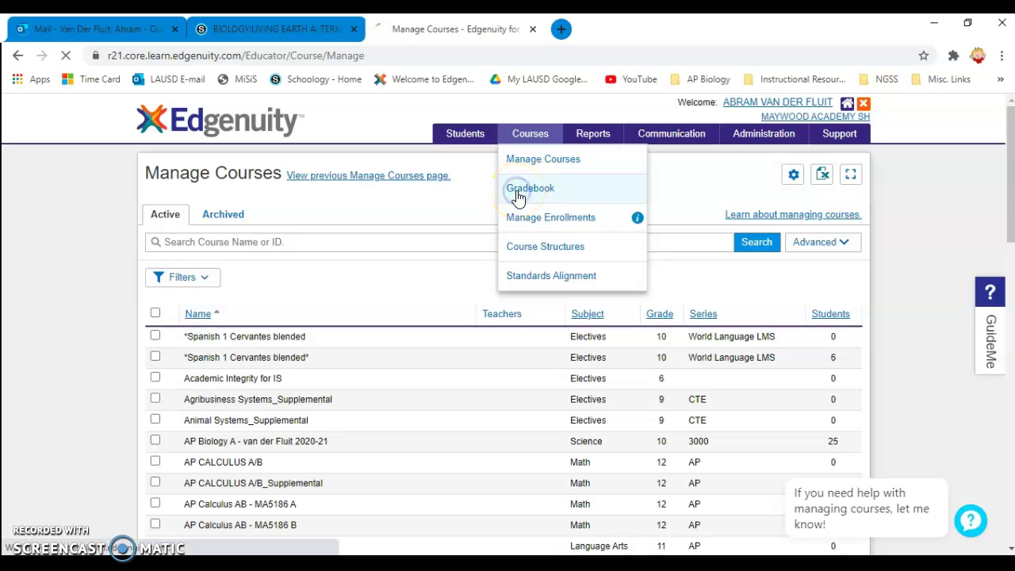
{"action": "mouse_move", "coordinate": [528, 132]}
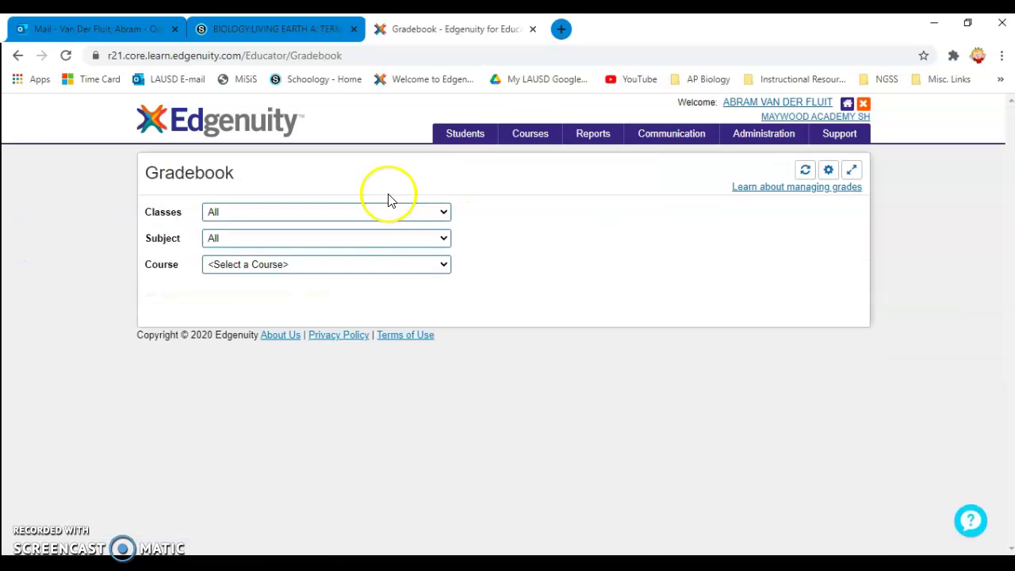
- Load the Winter Term 2020 Biology course in the Gradebook and view its quiz and test scores
{"action": "left_click", "coordinate": [366, 267]}
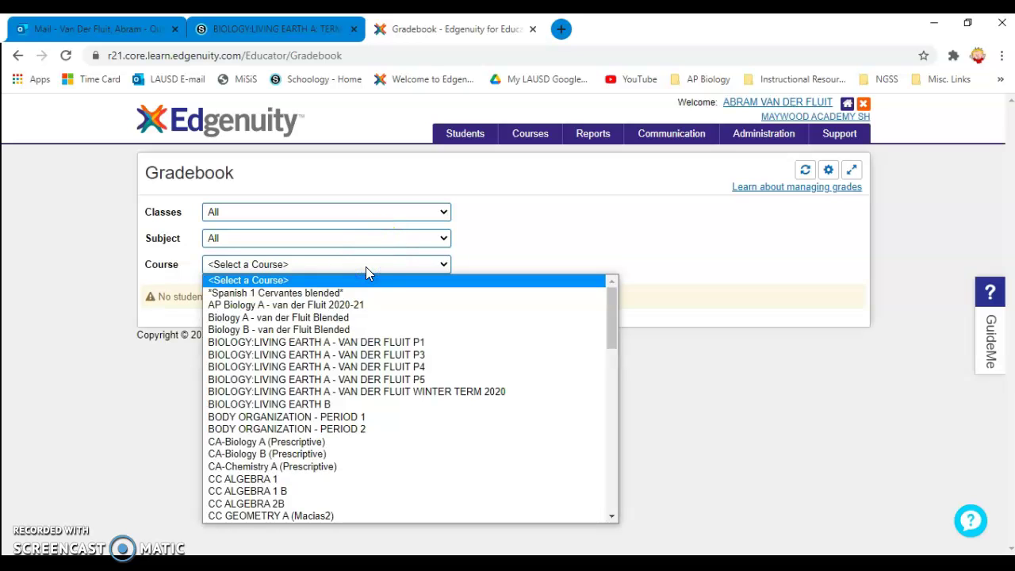
{"action": "left_click_drag", "start_coordinate": [366, 267], "coordinate": [369, 393]}
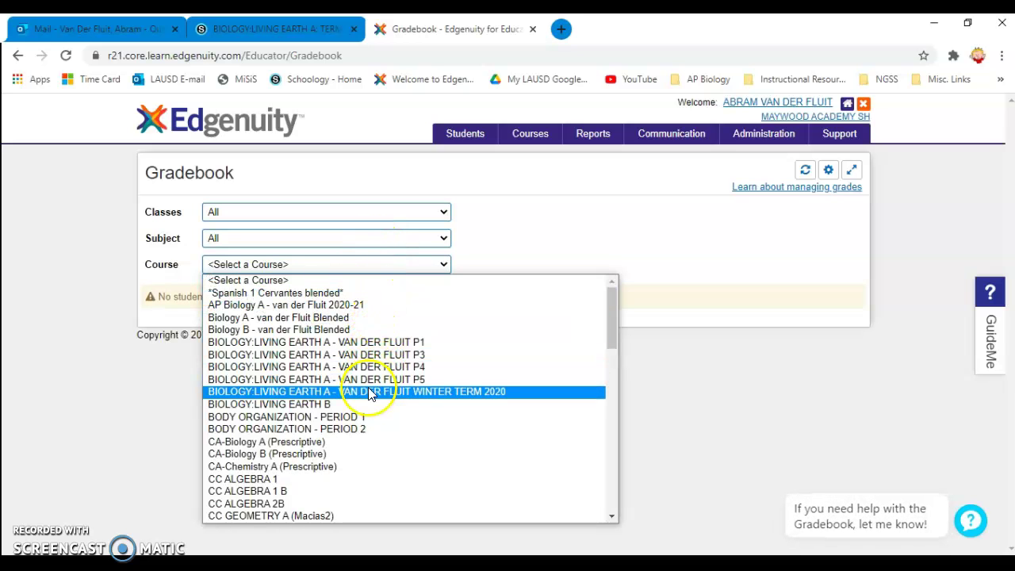
{"action": "left_click", "coordinate": [364, 392]}
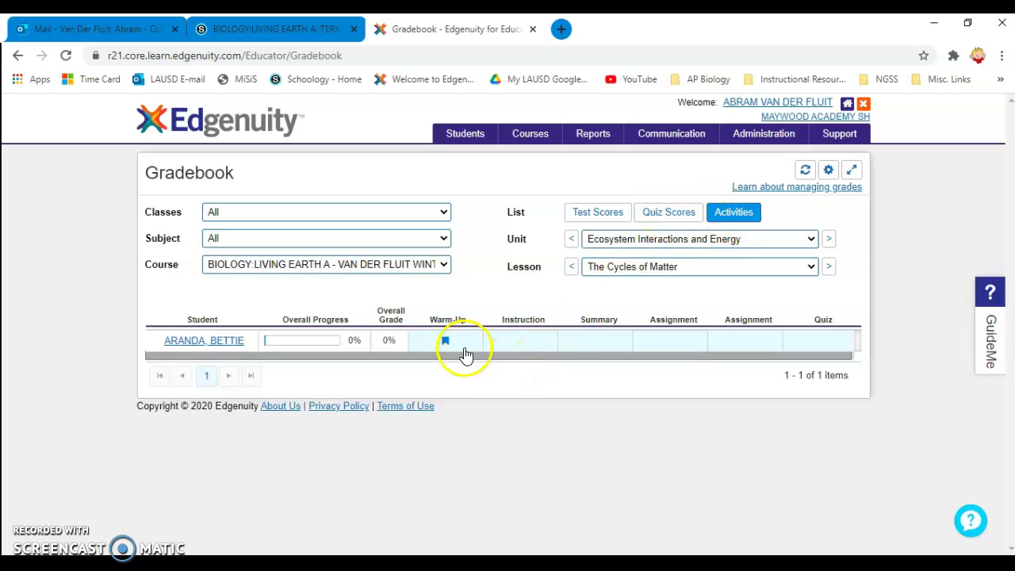
{"action": "left_click", "coordinate": [664, 214]}
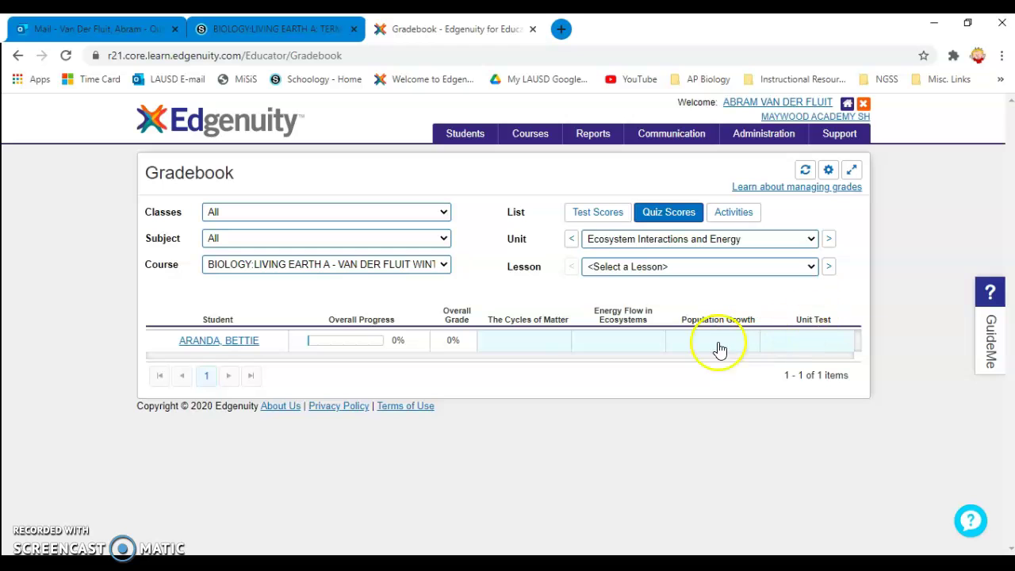
{"action": "left_click", "coordinate": [594, 214]}
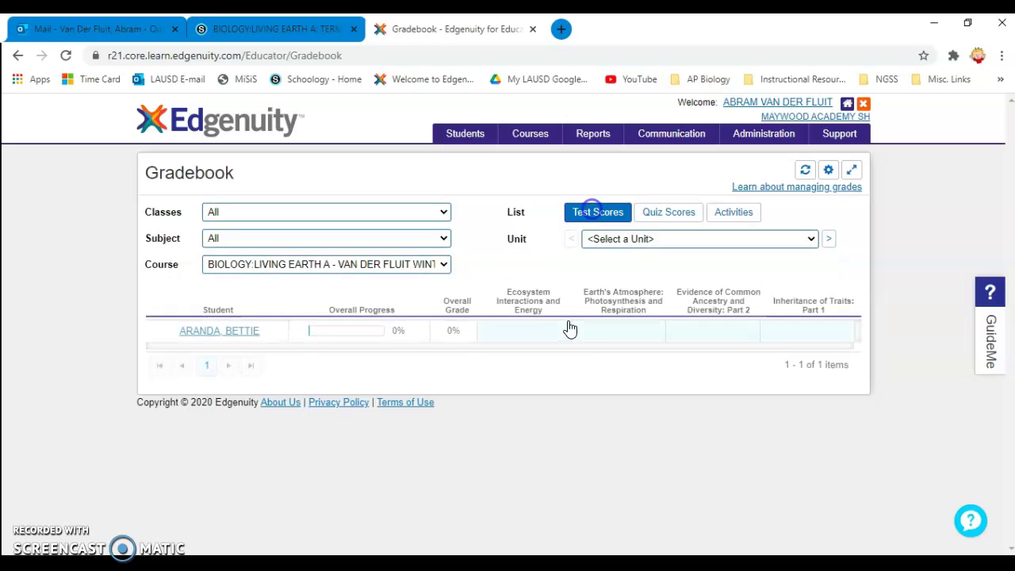